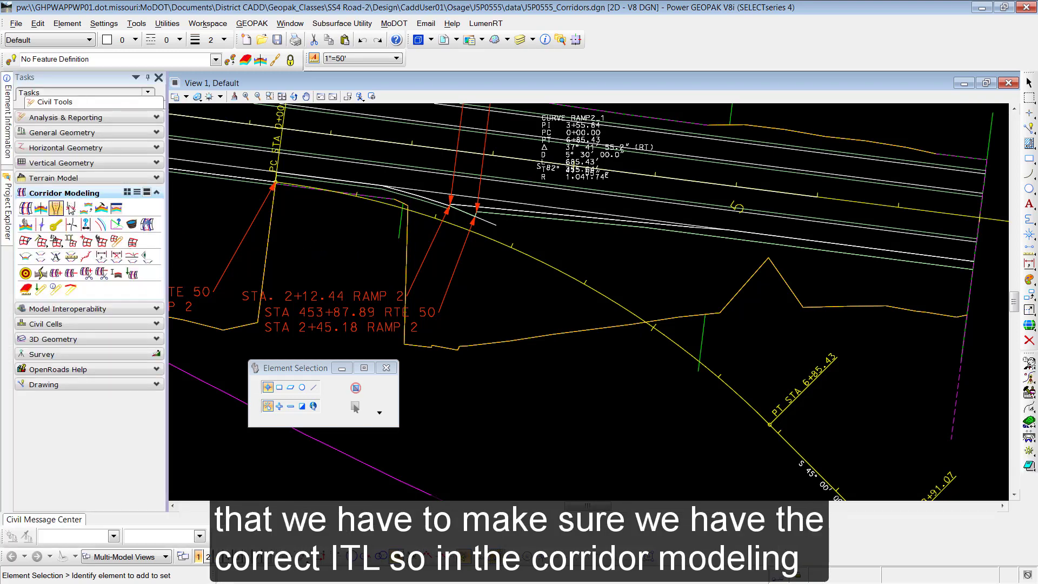
- Open the J5P0555.itl template library in the Create Template dialog, then close the dialog
left_click(104, 209)
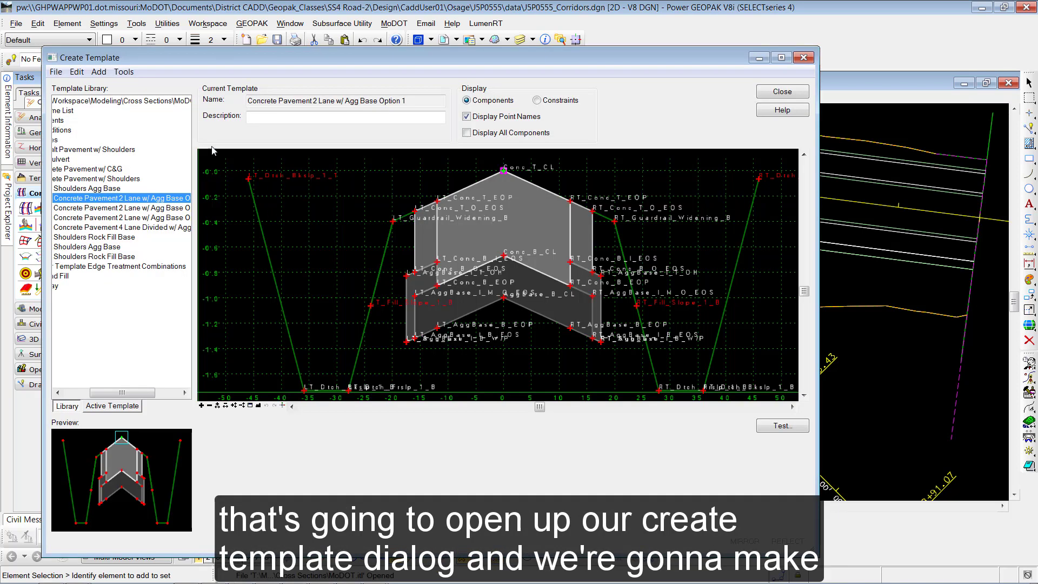
left_click(56, 71)
left_click(73, 100)
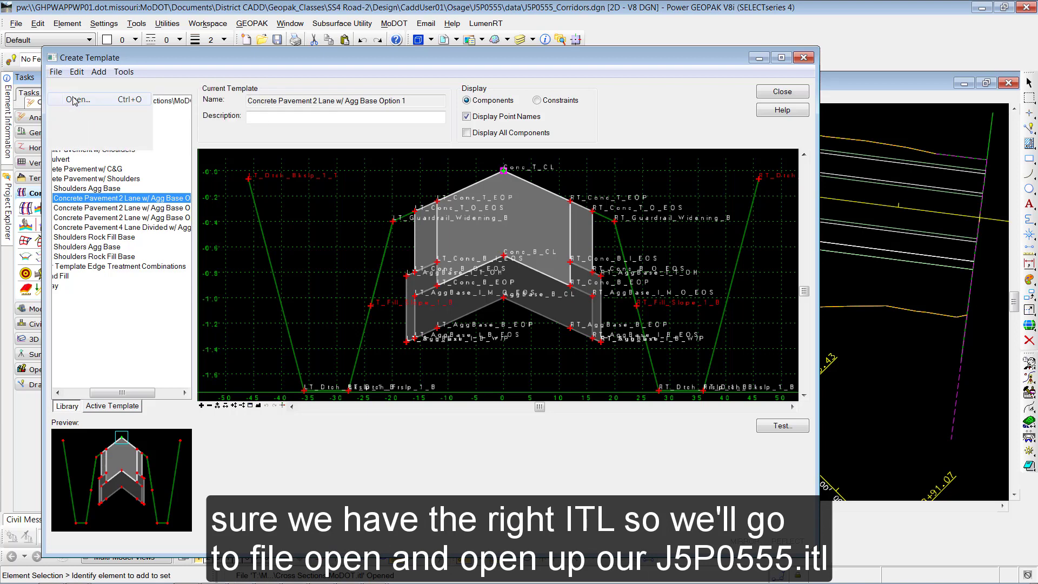
left_click(311, 260)
left_click(610, 467)
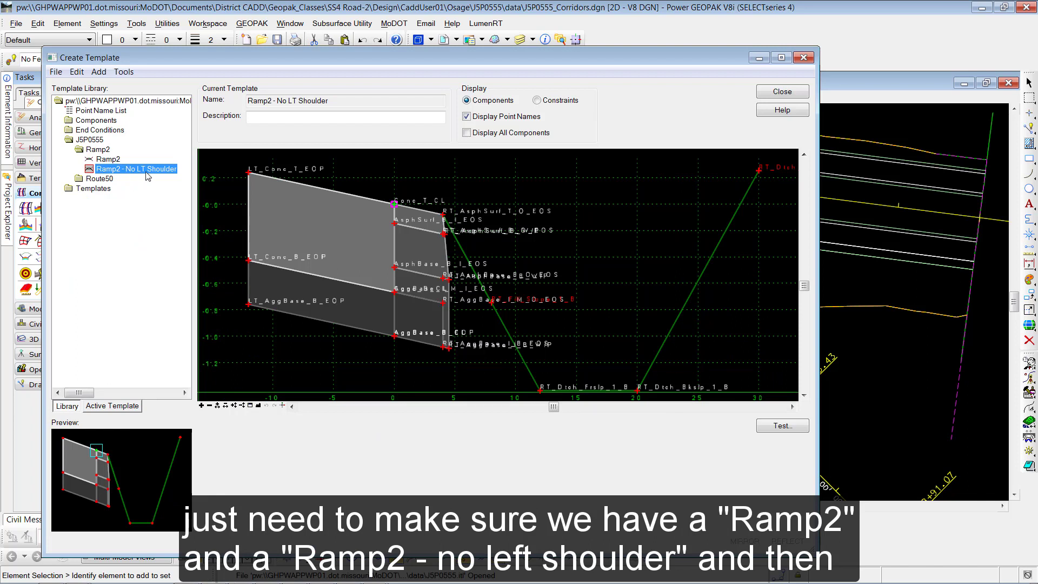
left_click(782, 91)
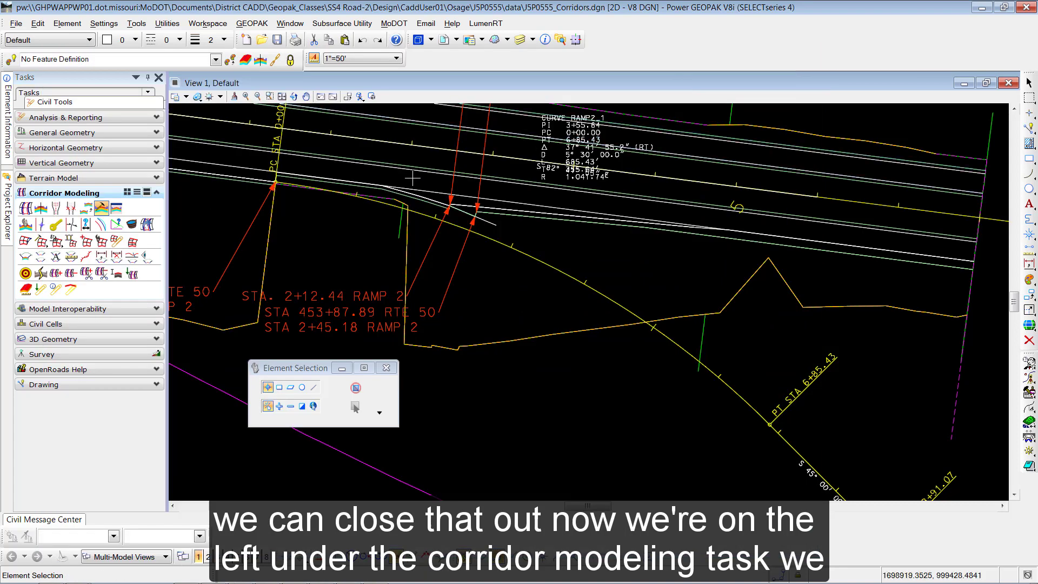
- Create a corridor named Ramp2 along the RAMP2 baseline using its active profile and the preliminary design stage
left_click(26, 208)
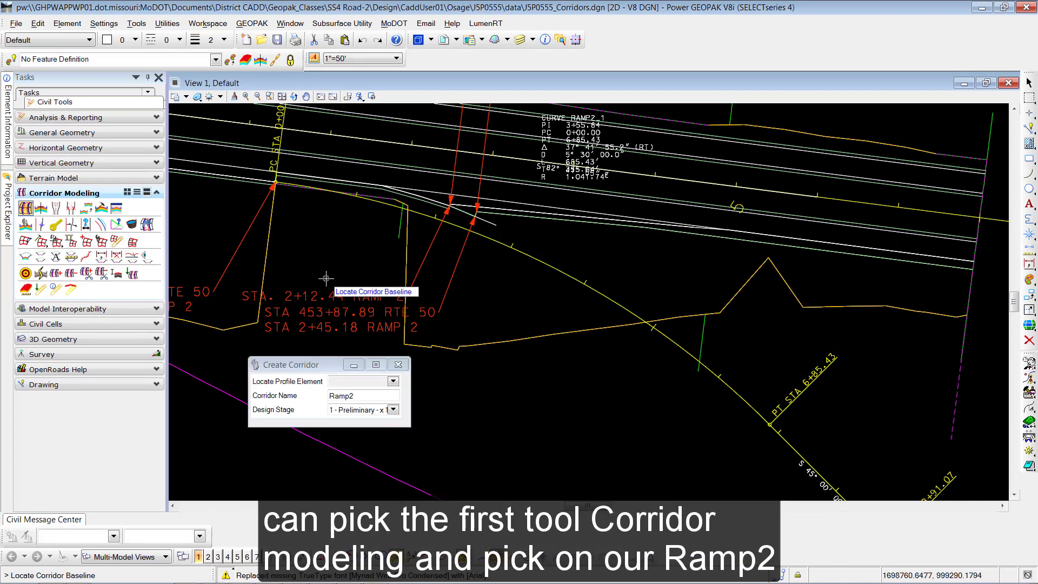
left_click(529, 269)
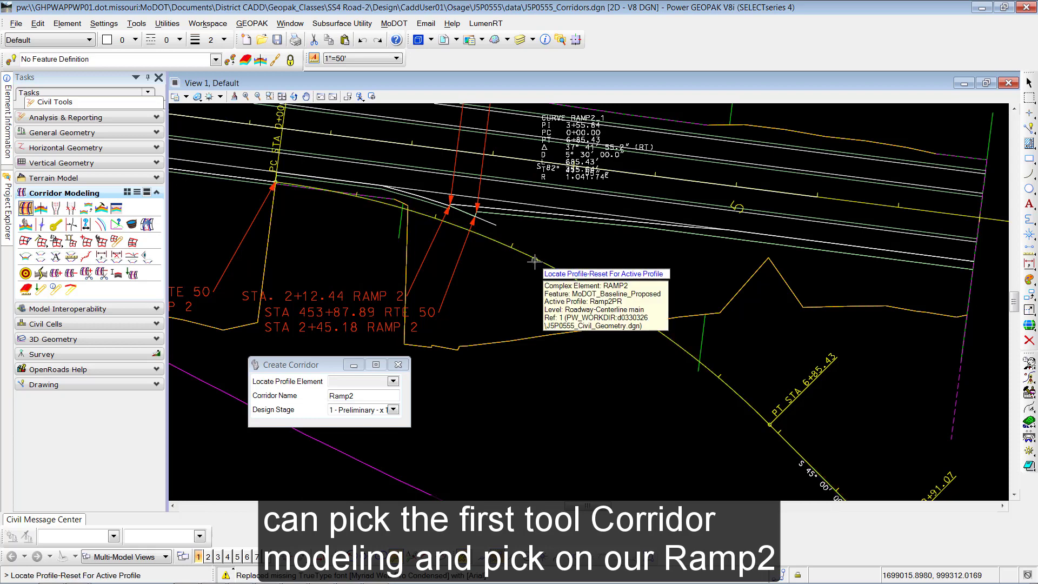
right_click(529, 288)
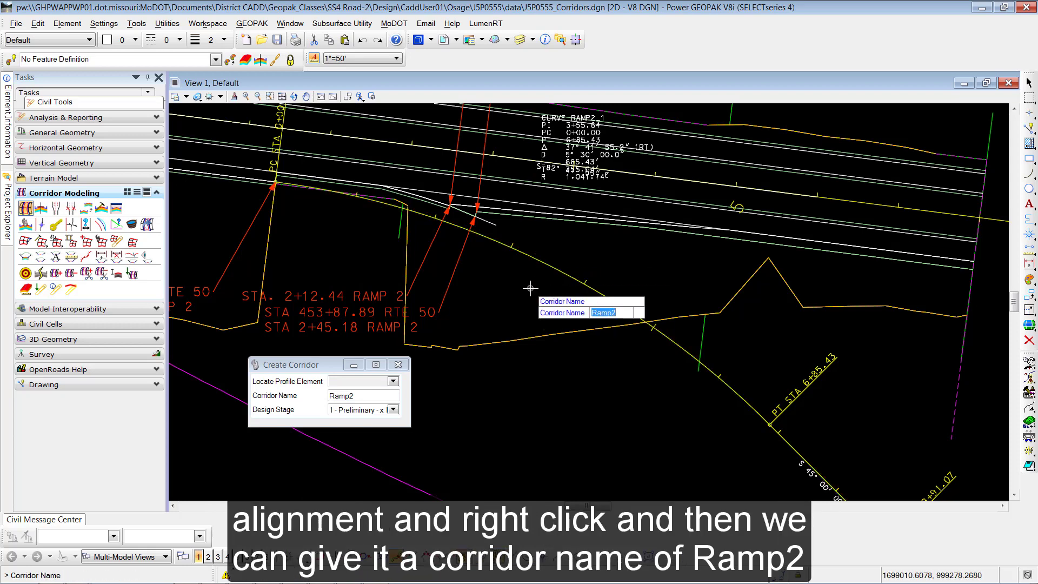
left_click(487, 285)
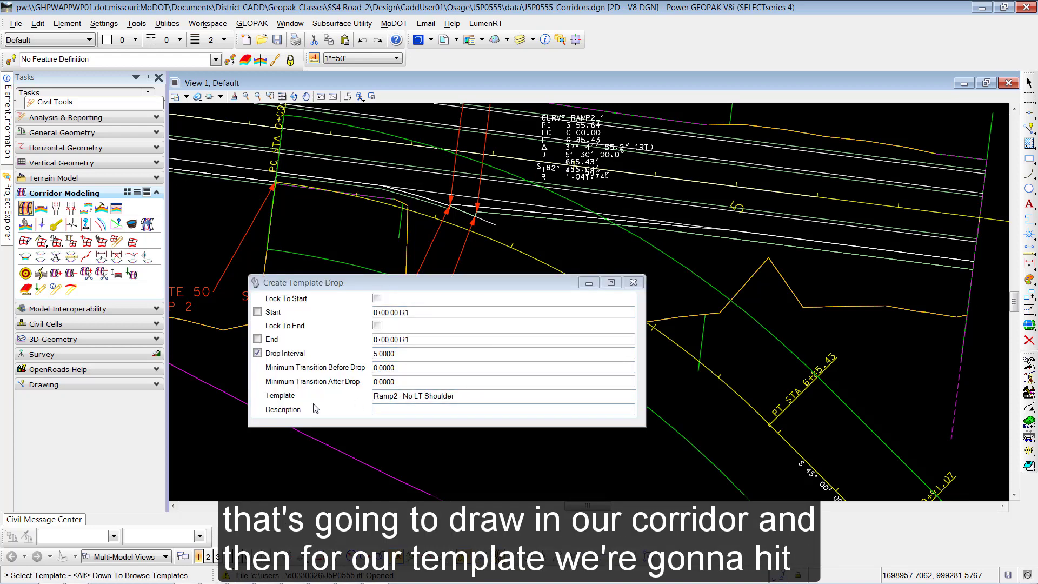
- Choose the J5P0555\Ramp2\Ramp2 - No LT Shoulder template for the corridor's first template drop
key("alt+Down")
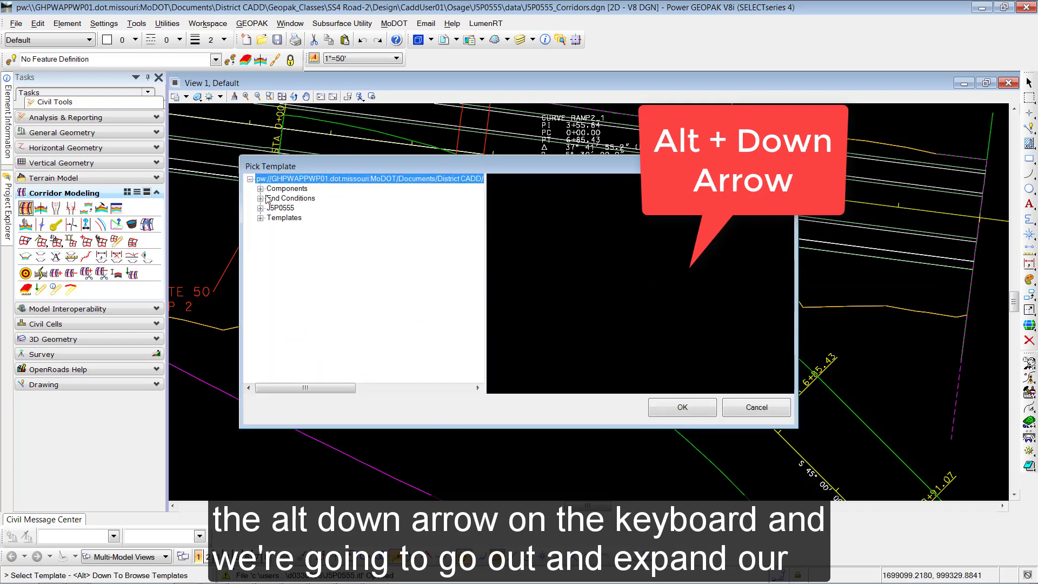
left_click(260, 208)
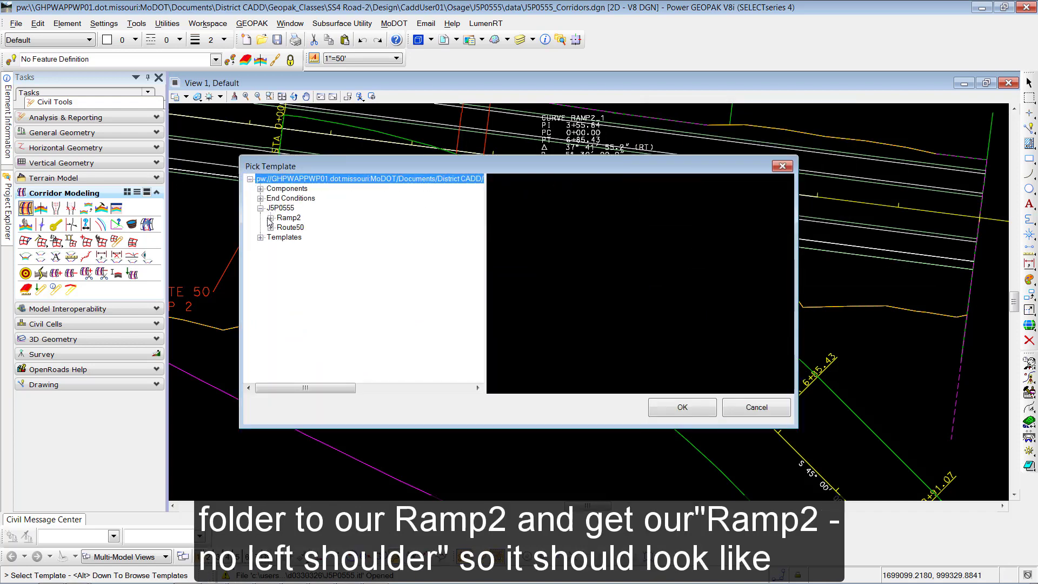
left_click(270, 217)
left_click(309, 238)
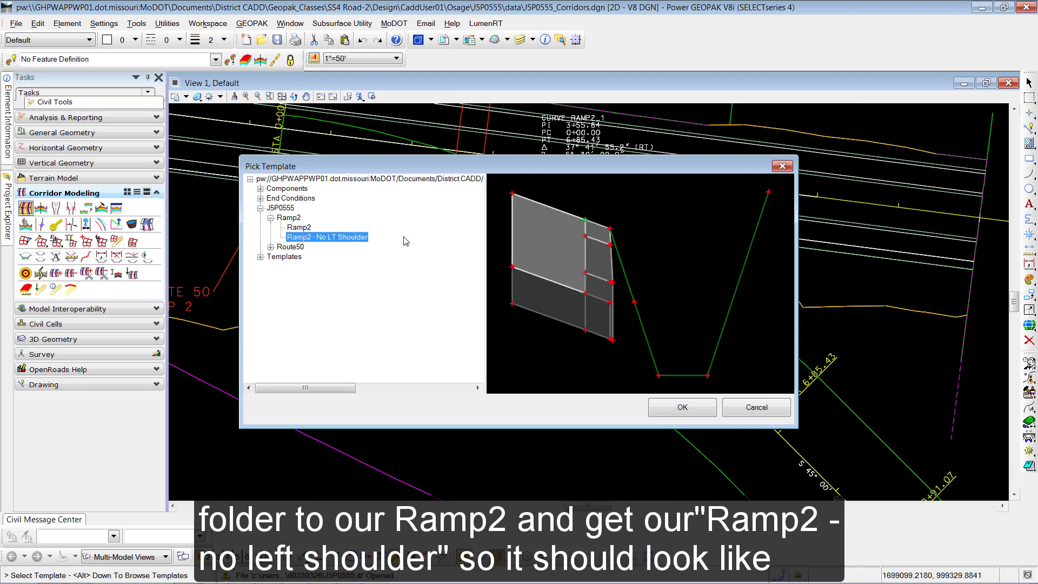
left_click(707, 410)
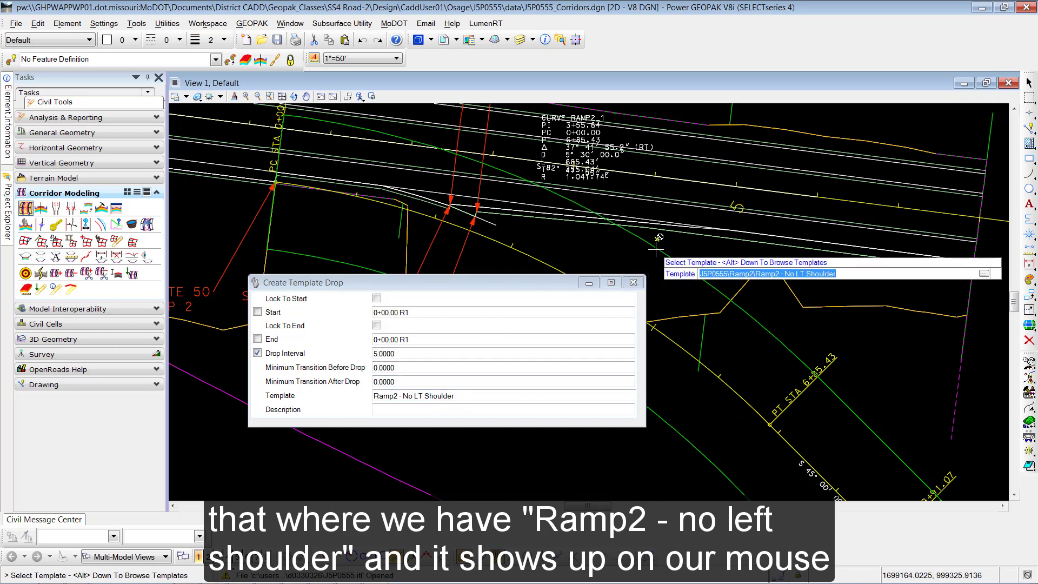
left_click(619, 244)
- Lock the template drop to the corridor start and set its end station to 2+45.18
key("alt")
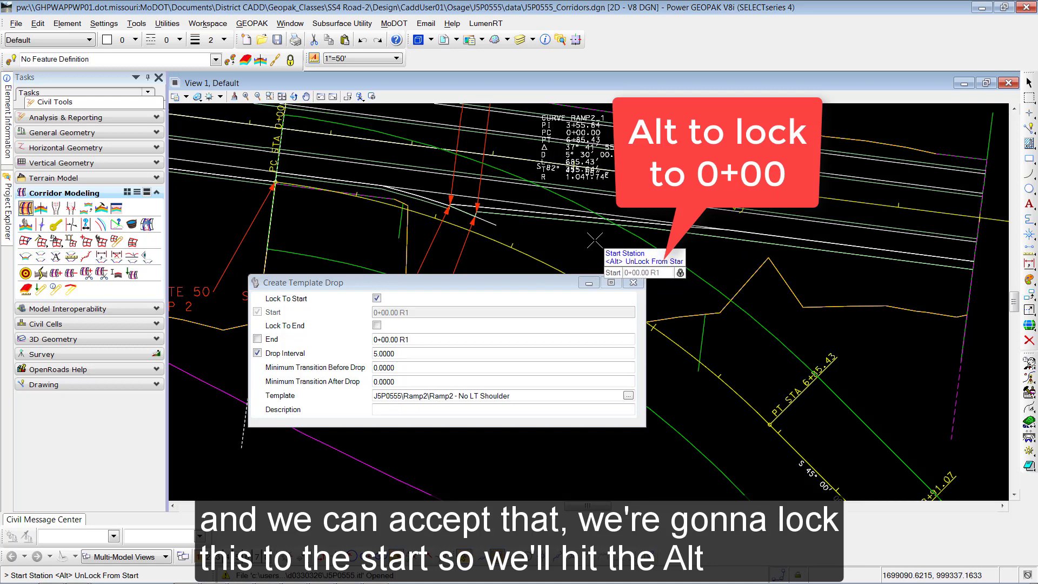
left_click(594, 240)
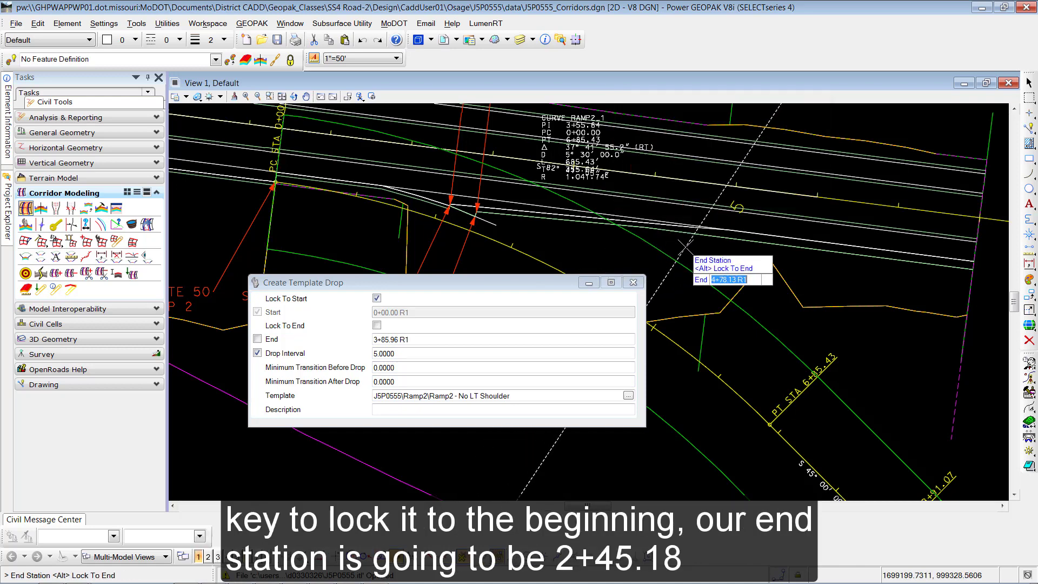
type("2+45.18")
key("Return")
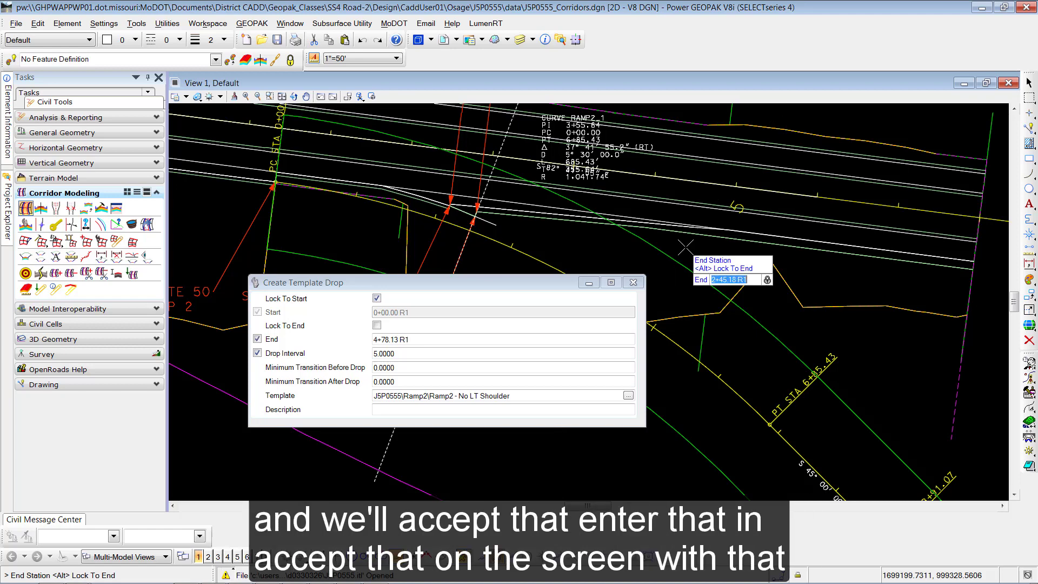
left_click_drag(517, 284, 810, 280)
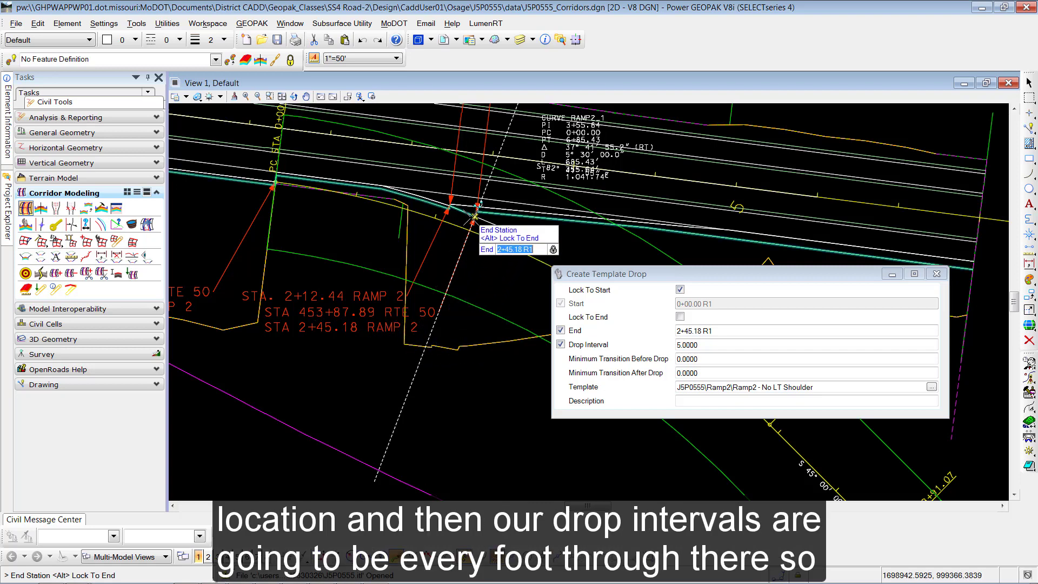
left_click(454, 373)
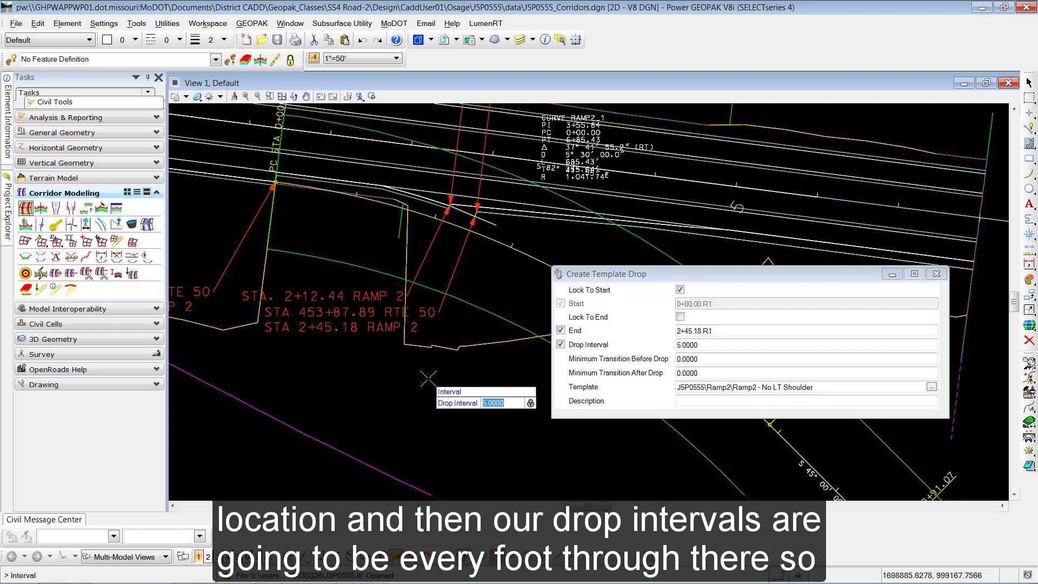
- Set the drop interval to 1 and accept the remaining defaults to place the no-left-shoulder template drop
type("1")
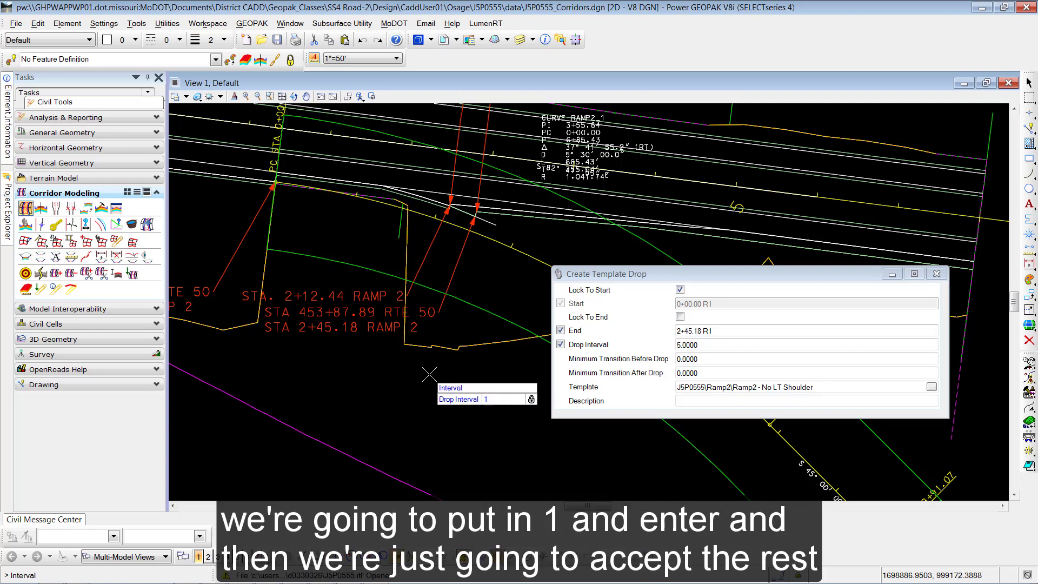
key("Return")
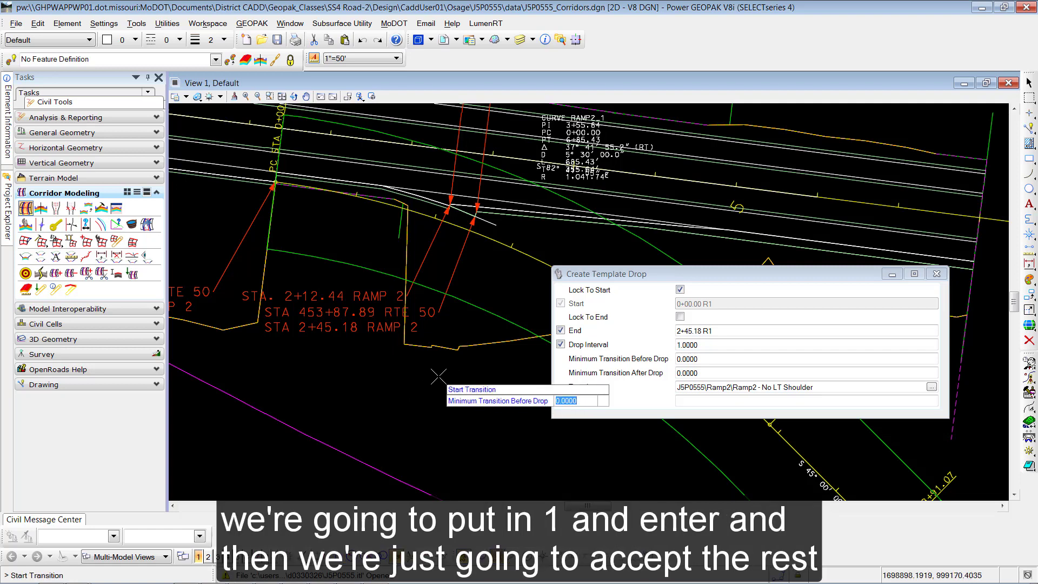
key("Return")
key("Return")
key("Return")
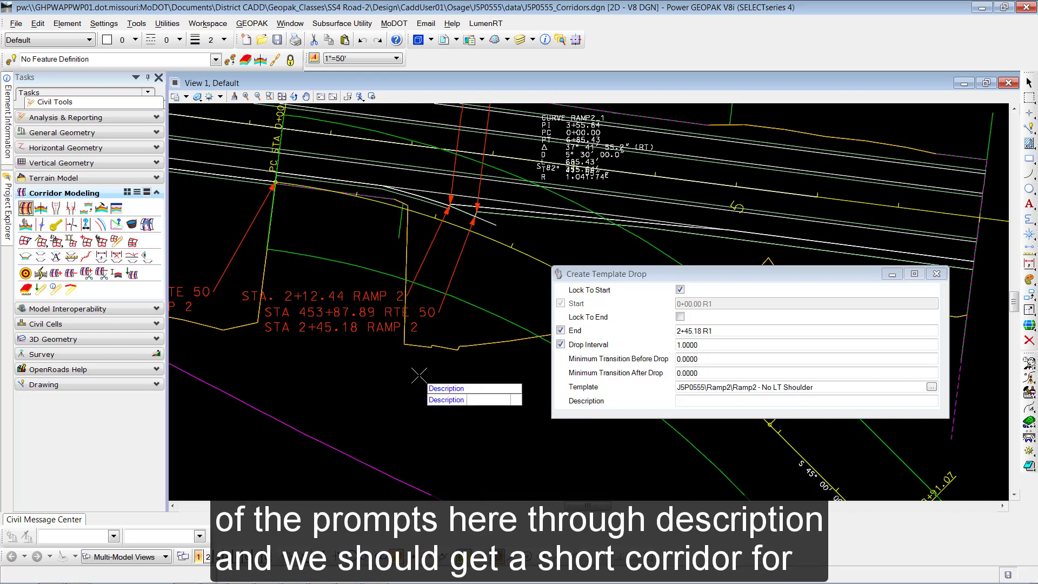
key("Return")
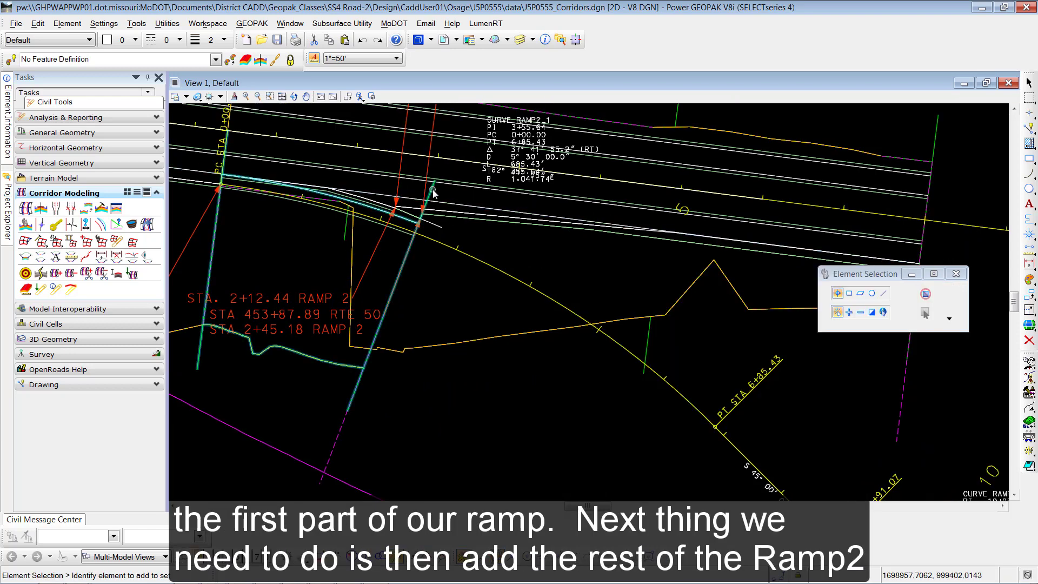
- Start another template drop on the Ramp2 corridor, with start station 2+45.19 and end station 15+00
left_click(433, 193)
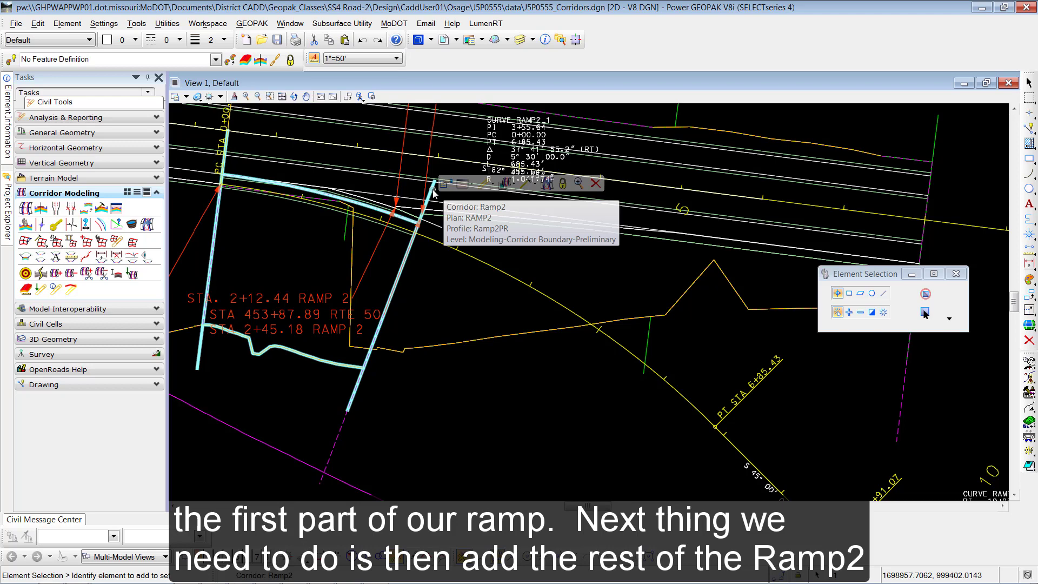
left_click(526, 184)
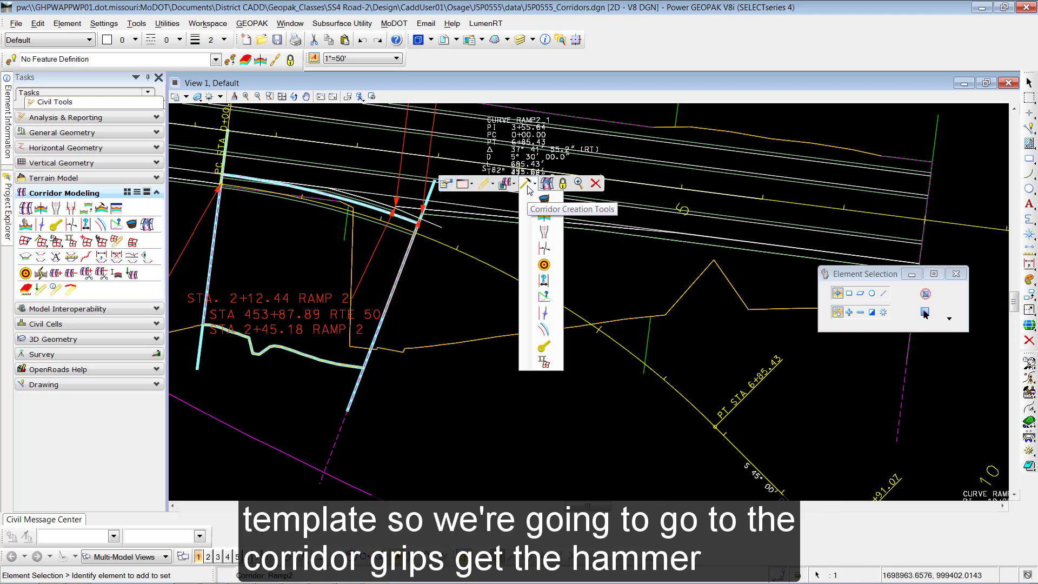
left_click(543, 216)
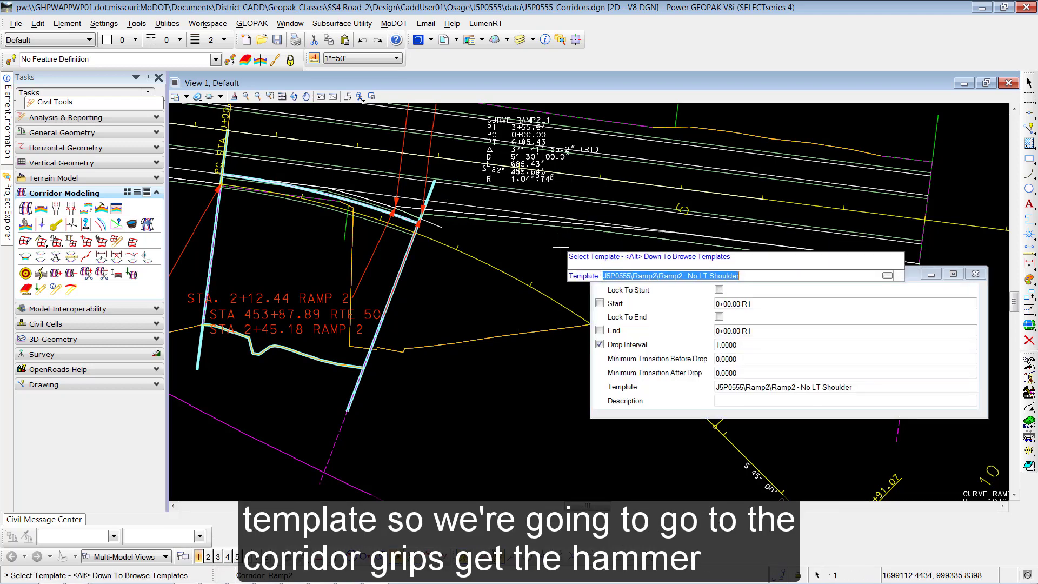
left_click(757, 303)
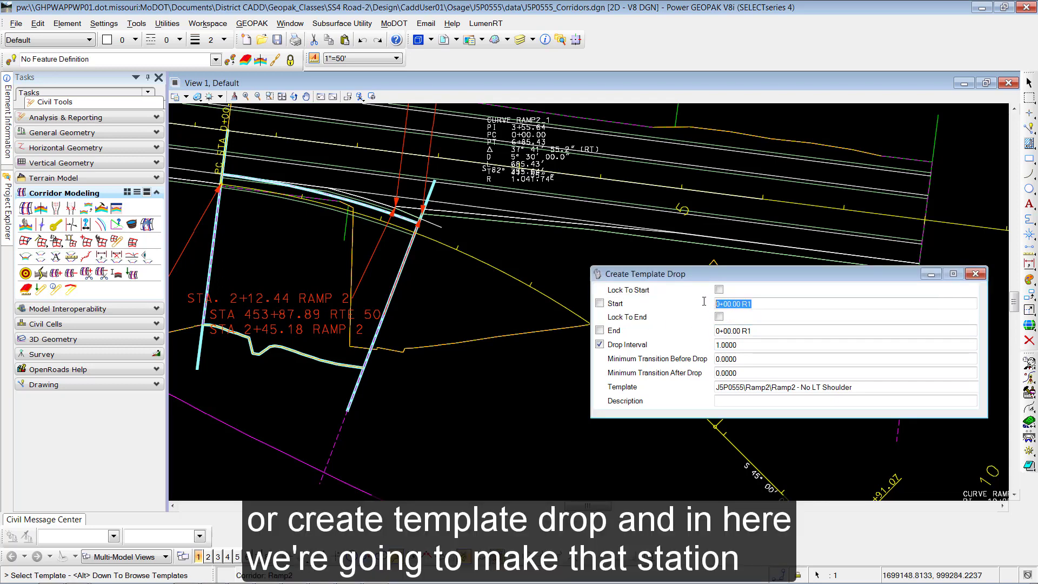
type("2+45.")
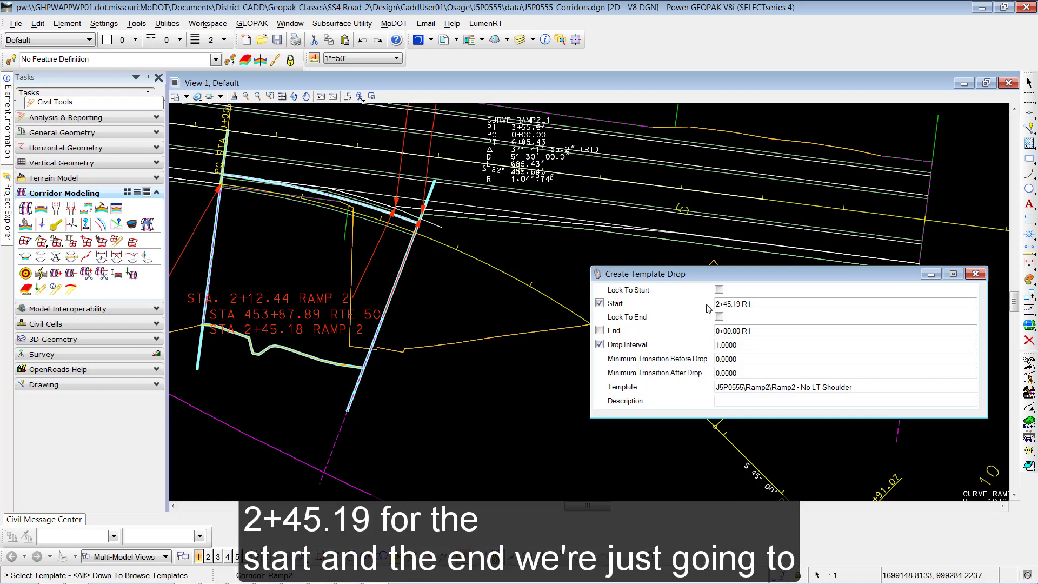
key("Tab")
type("15+")
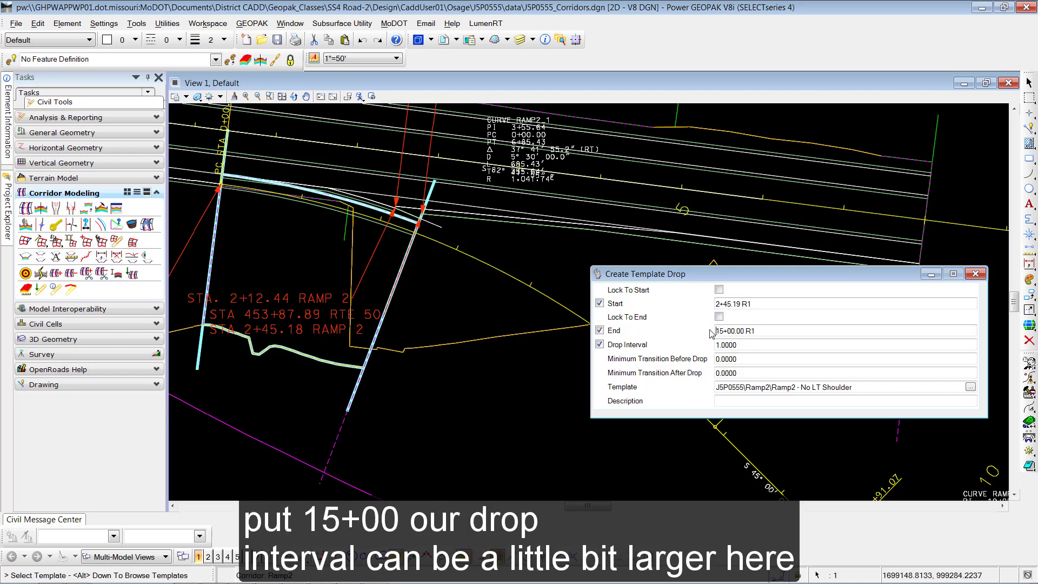
- Set the second drop's interval to 10 and its template to J5P0555\Ramp2\Ramp2
left_click(734, 341)
left_click(734, 345)
left_click_drag(738, 345, 708, 345)
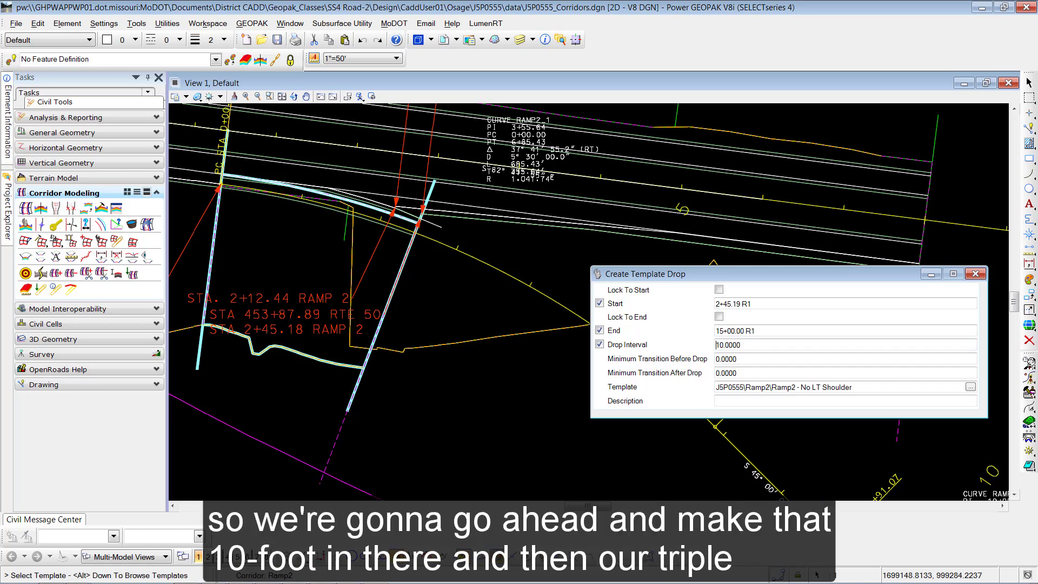
left_click(970, 387)
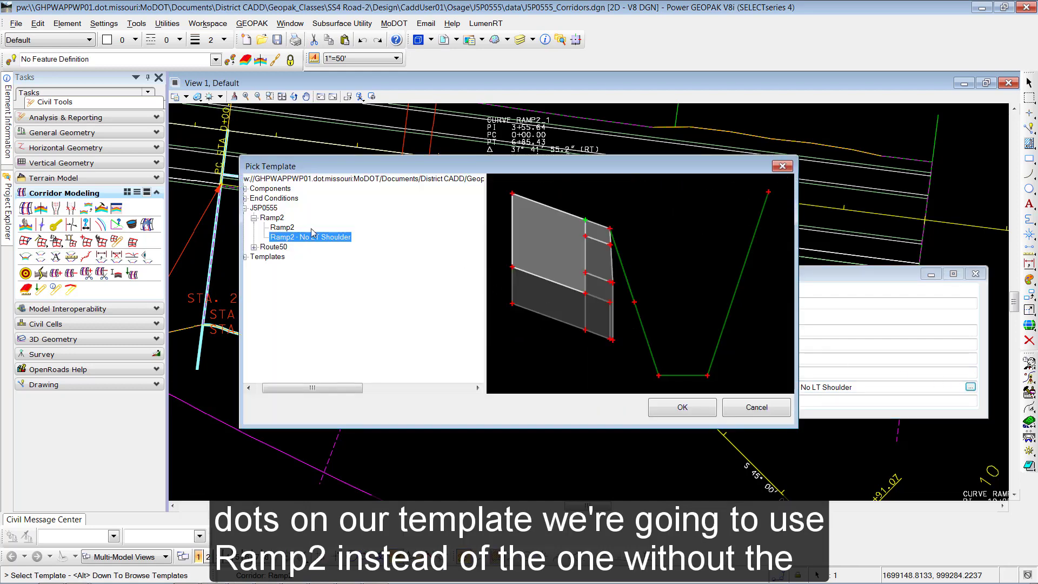
left_click(282, 227)
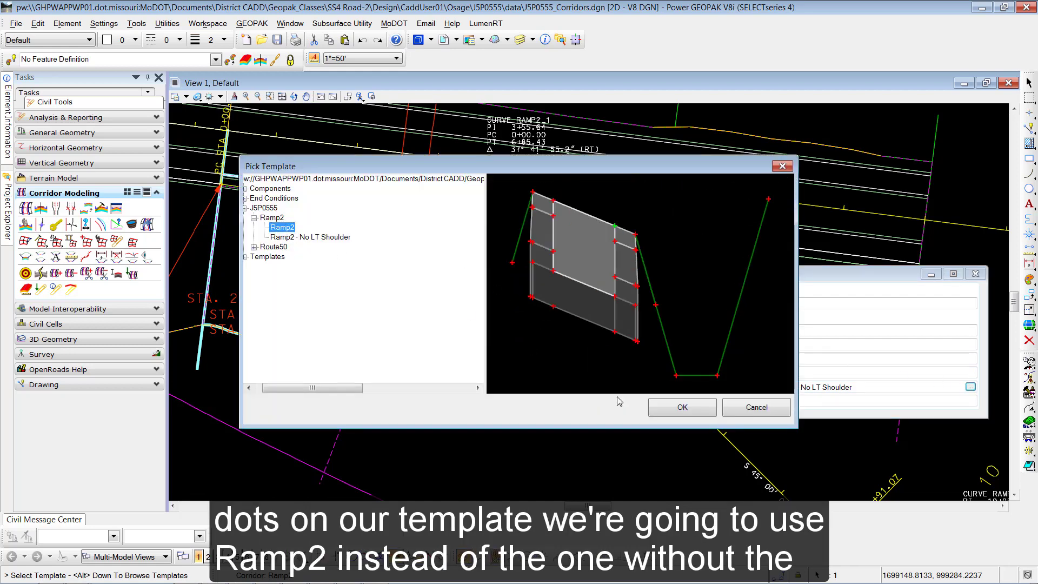
left_click(682, 408)
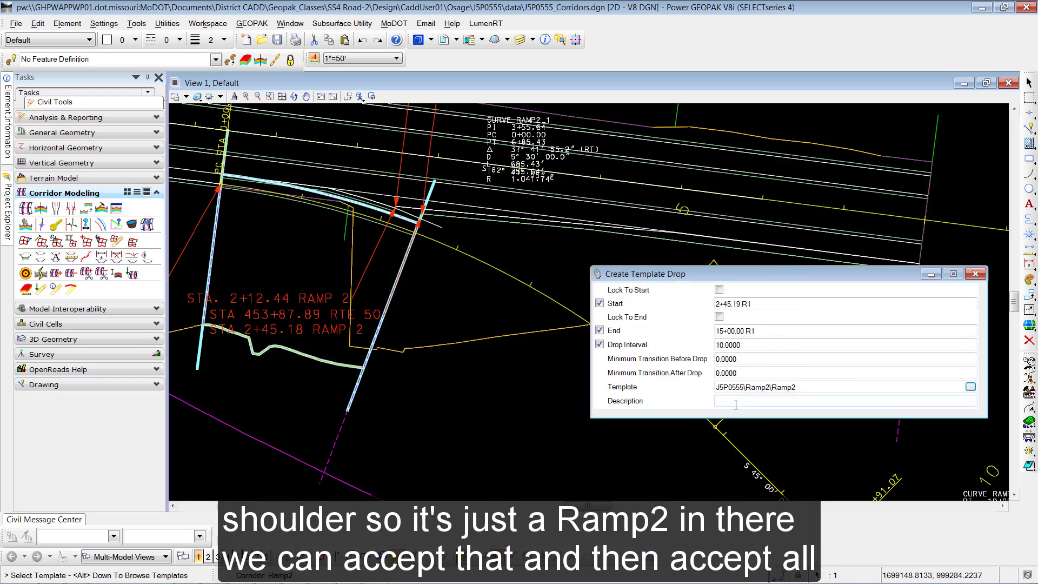
- Accept the template, stations, interval, transitions and blank description to place the second template drop on the corridor
left_click(452, 421)
left_click(451, 415)
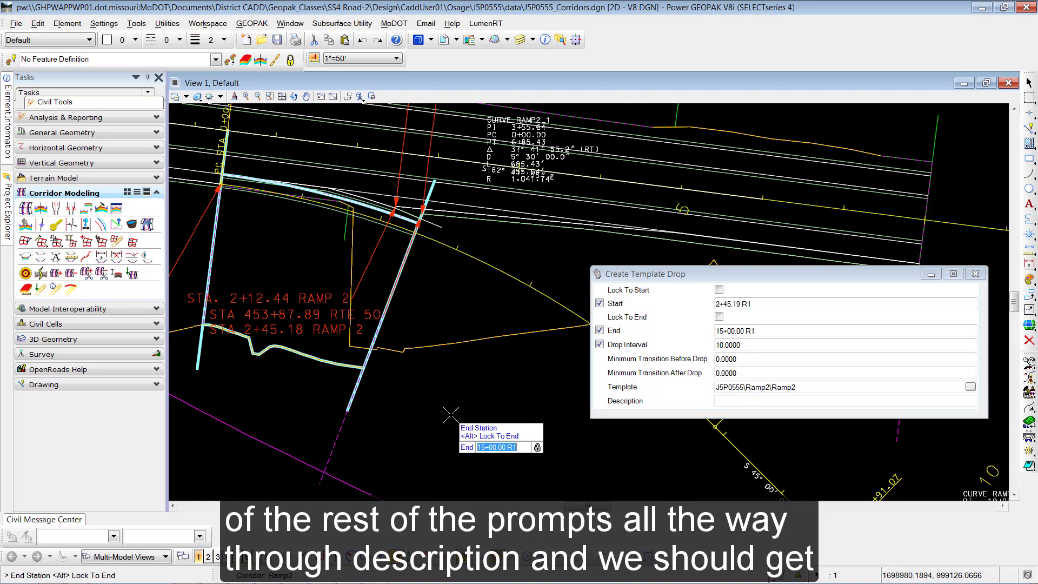
left_click(450, 415)
left_click(450, 415)
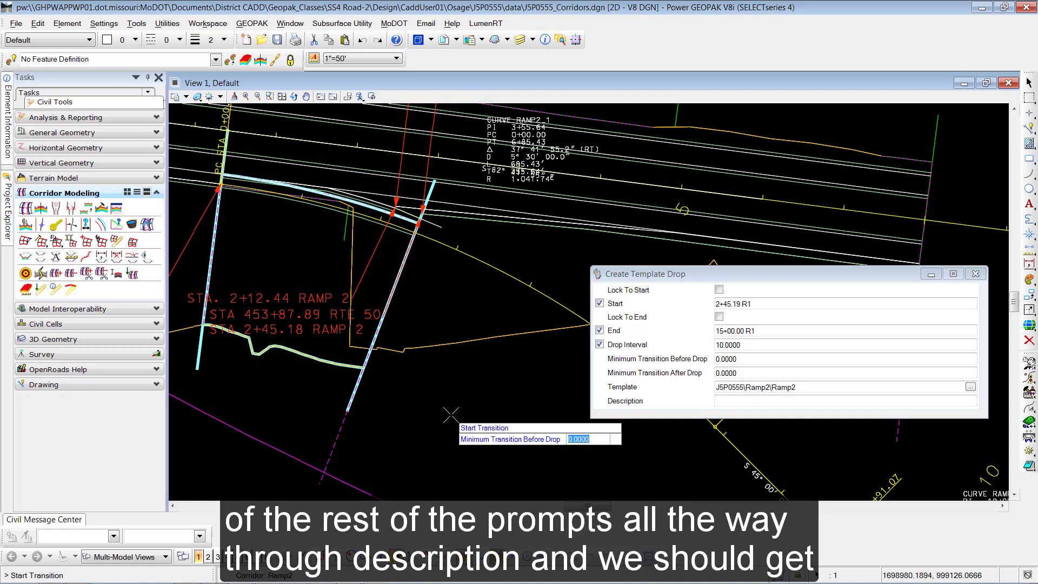
left_click(450, 414)
left_click(450, 415)
left_click(451, 414)
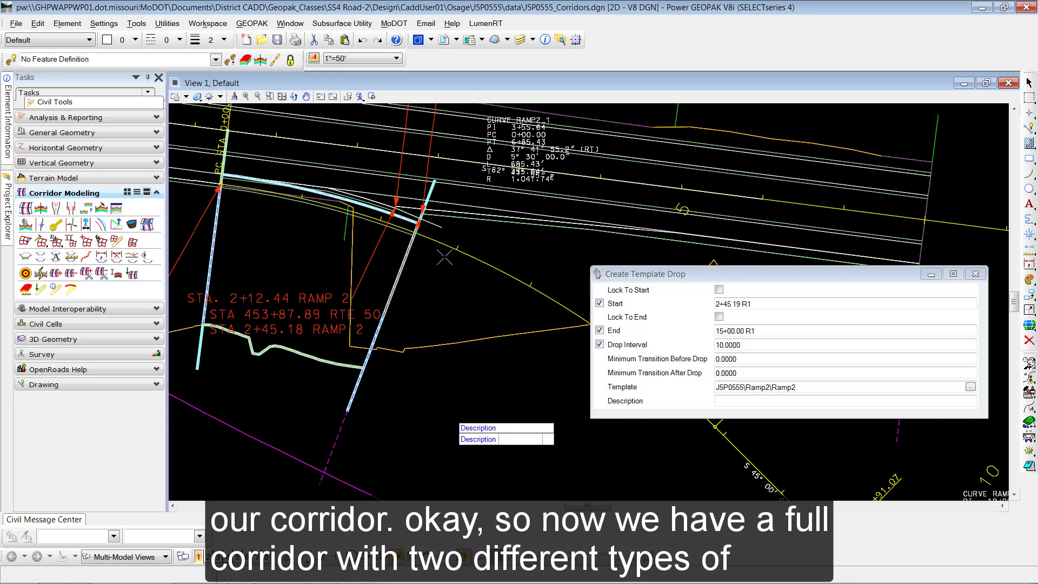
left_click(451, 415)
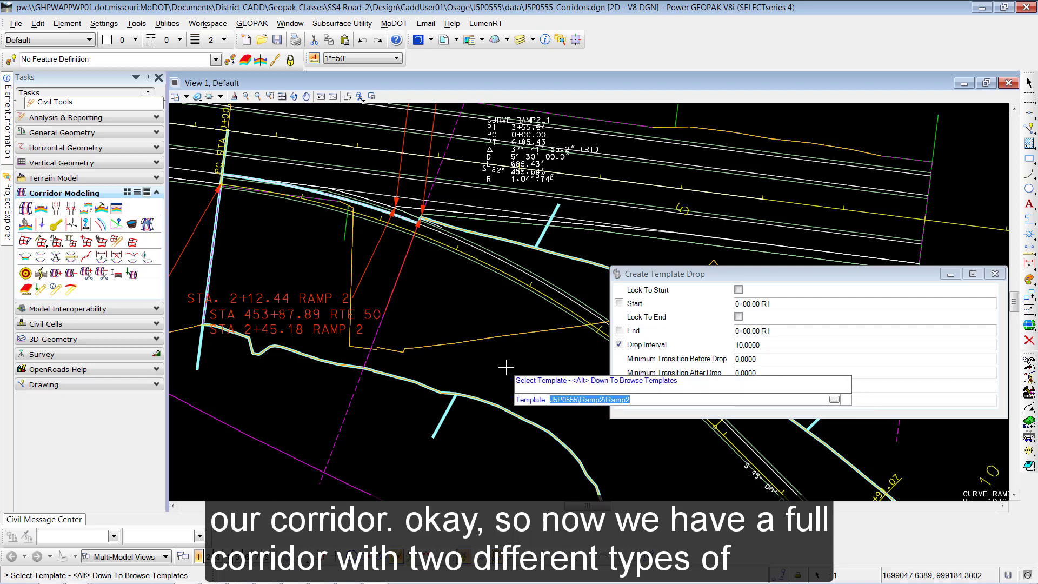
- End template placement, show the 3D model view beside the plan view, and rotate it around the gore area between Route 50 and Ramp2
key("Escape")
scroll(539, 364, "down", 5)
middle_click_drag(572, 380, 640, 361)
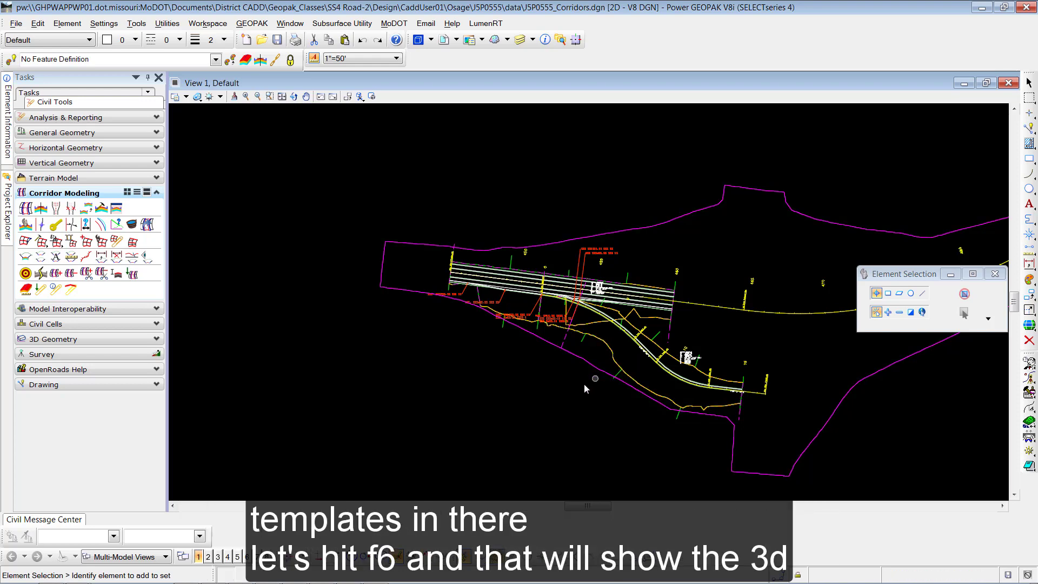
key("F6")
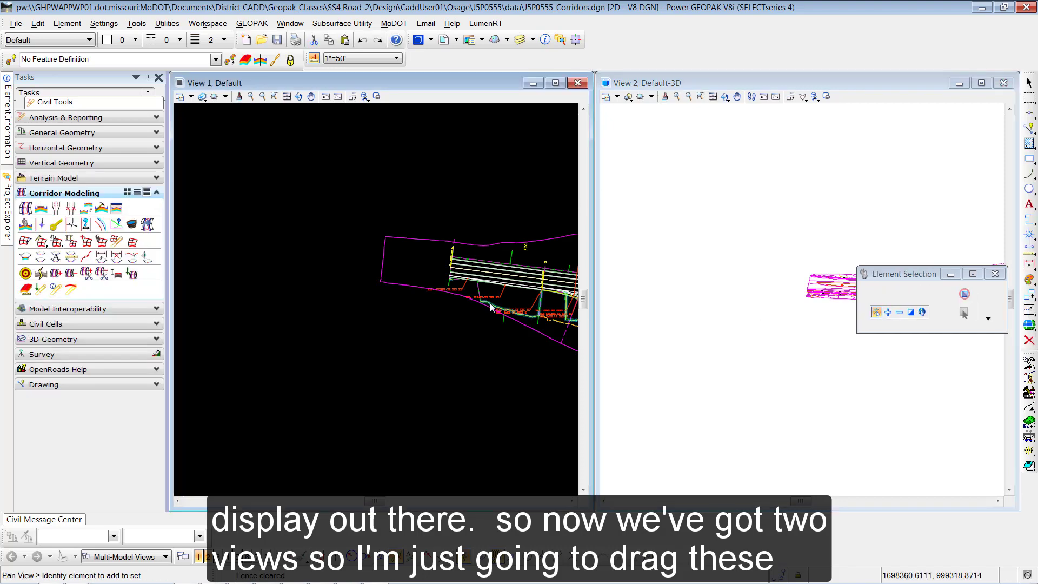
left_click_drag(922, 274, 696, 394)
left_click(725, 97)
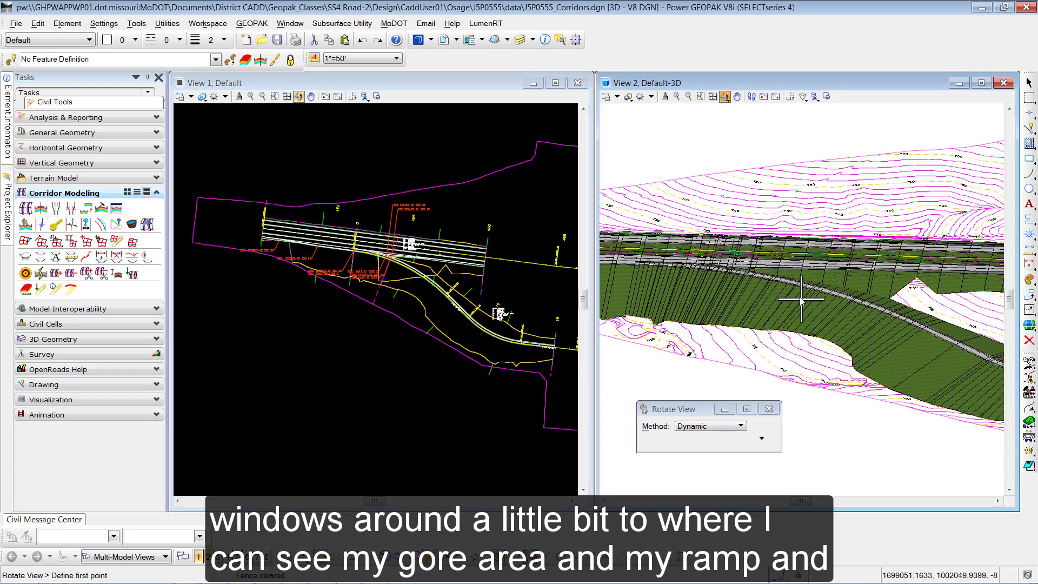
left_click_drag(742, 287, 838, 313)
scroll(769, 299, "up", 3)
left_click_drag(741, 303, 656, 294)
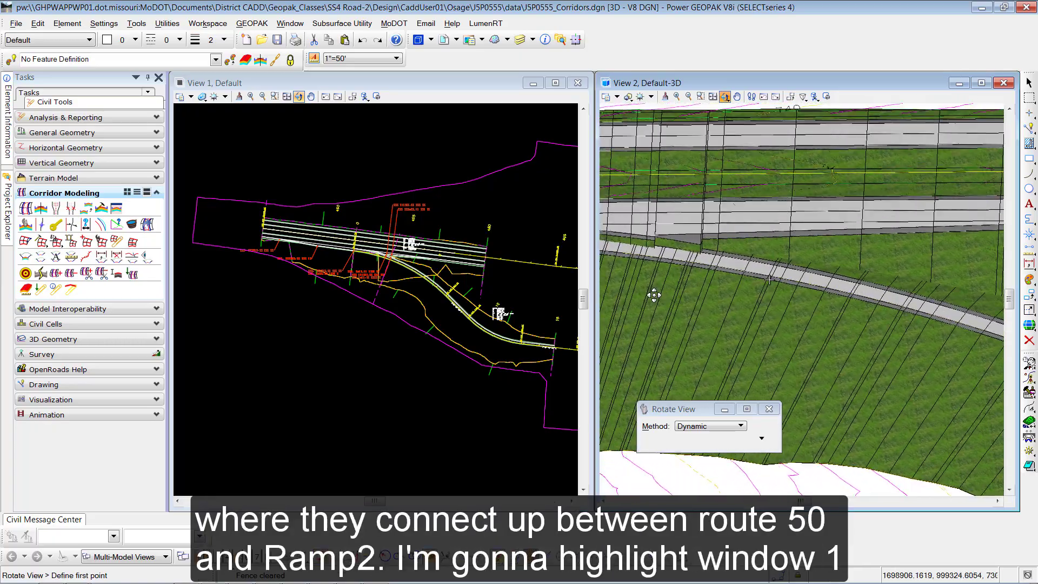
left_click_drag(805, 287, 692, 275)
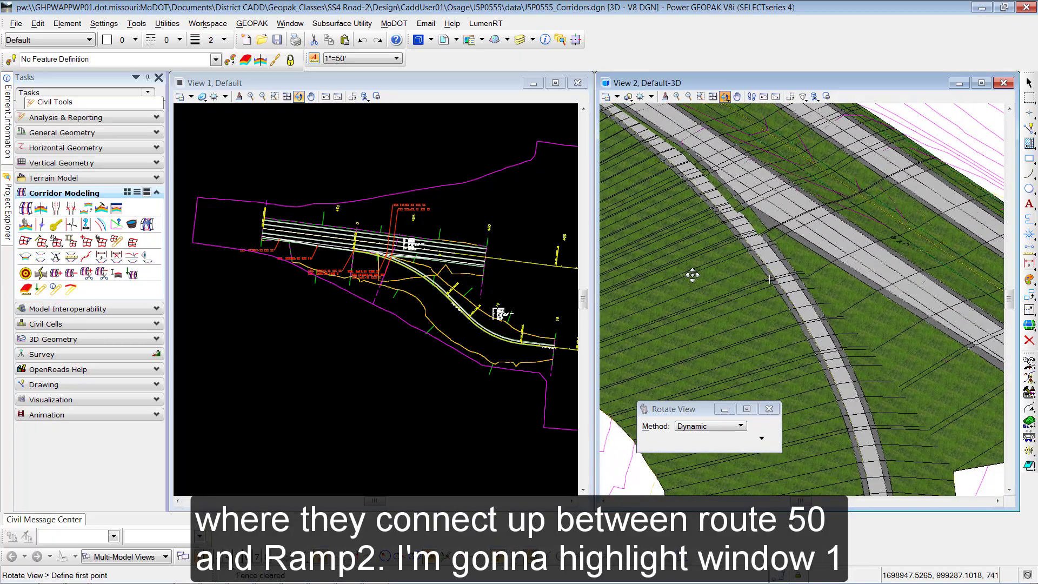
right_click(714, 279)
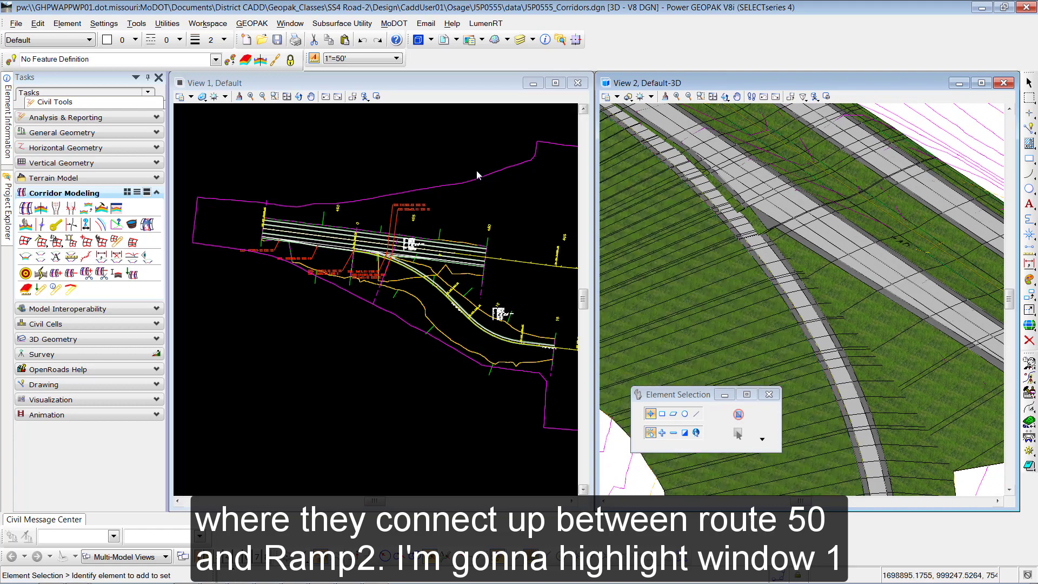
- Add the Ramp2 corridor as a clipping reference on the Route50 corridor in View 1
left_click(397, 130)
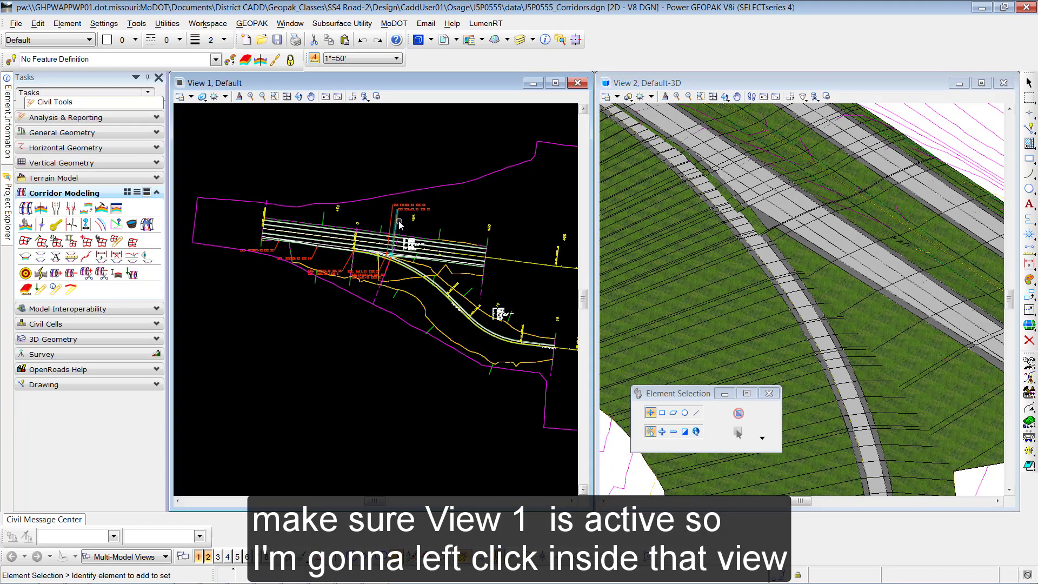
scroll(389, 258, "up", 4)
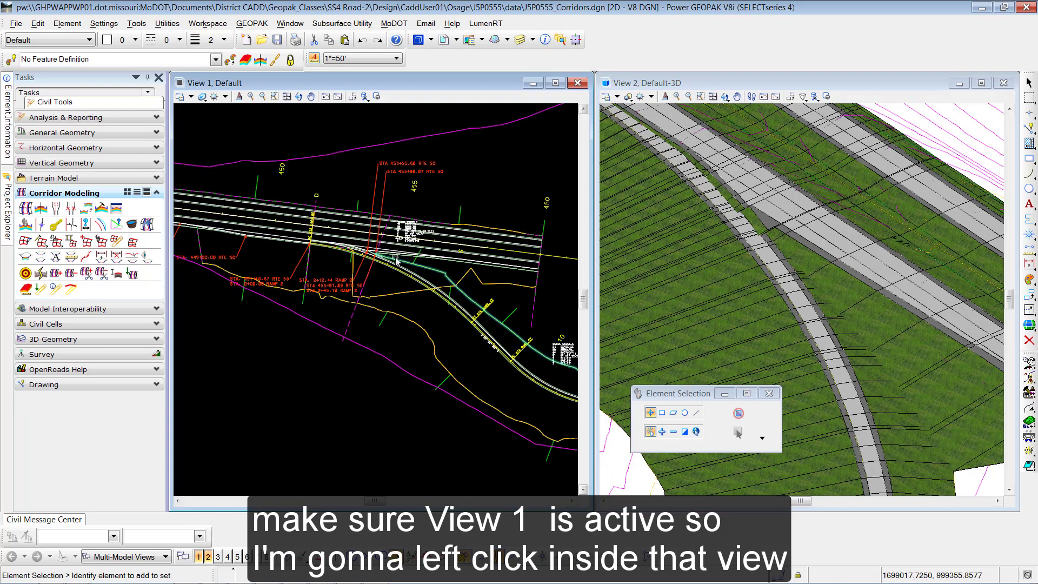
middle_click_drag(385, 258, 489, 259)
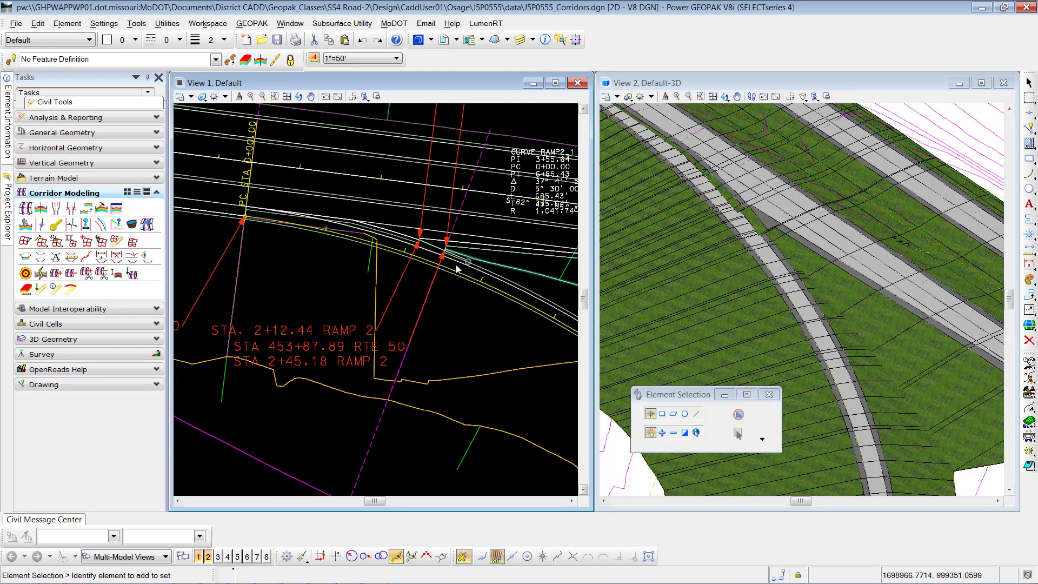
scroll(225, 394, "down", 2)
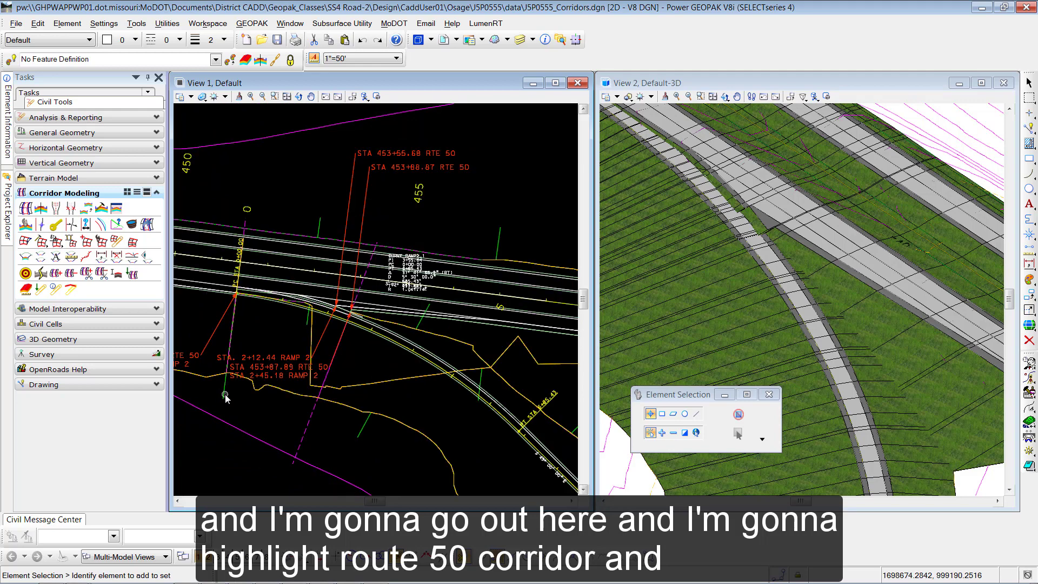
middle_click_drag(224, 394, 334, 370)
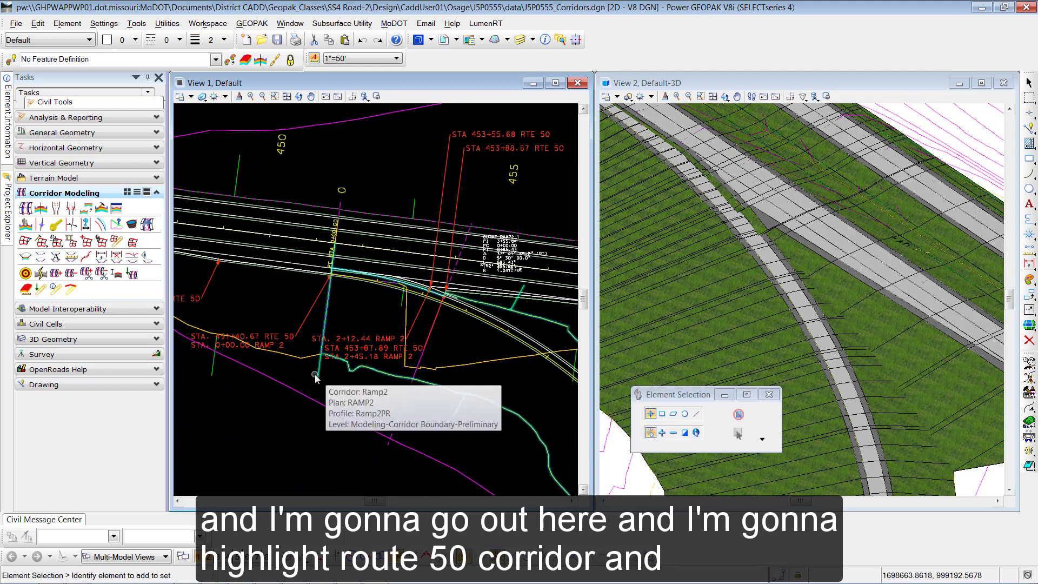
left_click(214, 374)
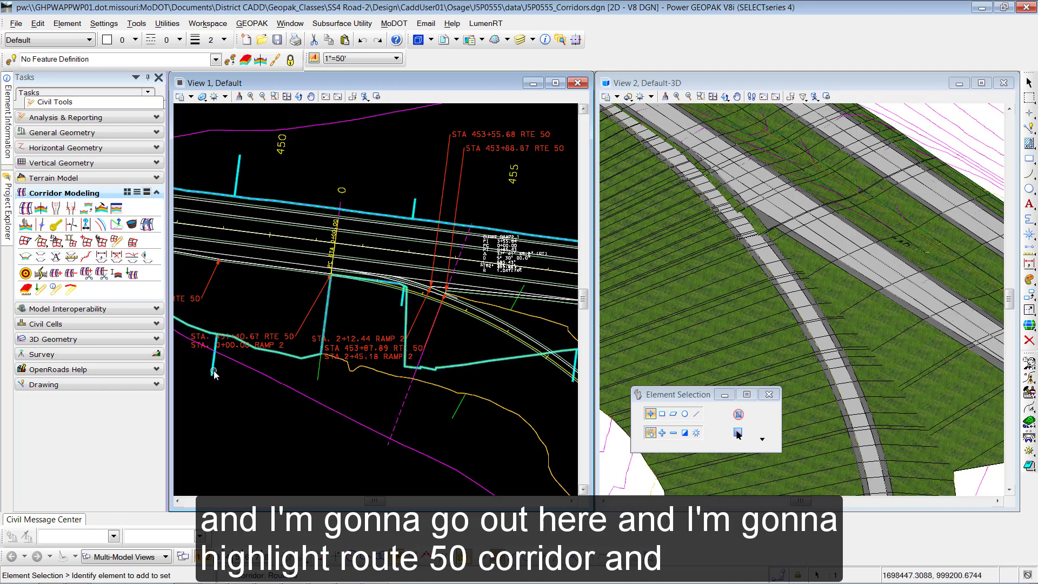
mouse_move(216, 375)
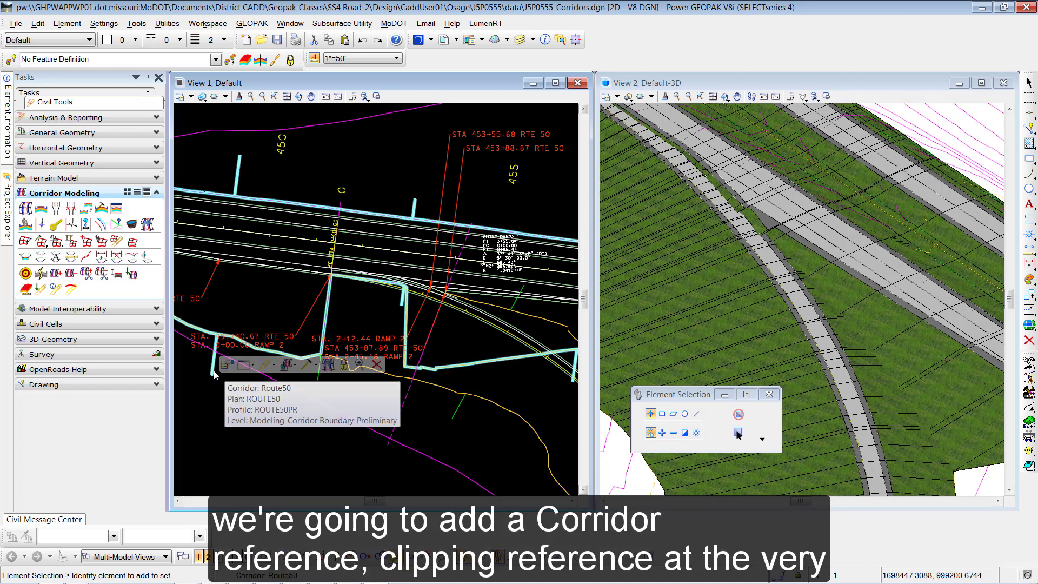
left_click(295, 367)
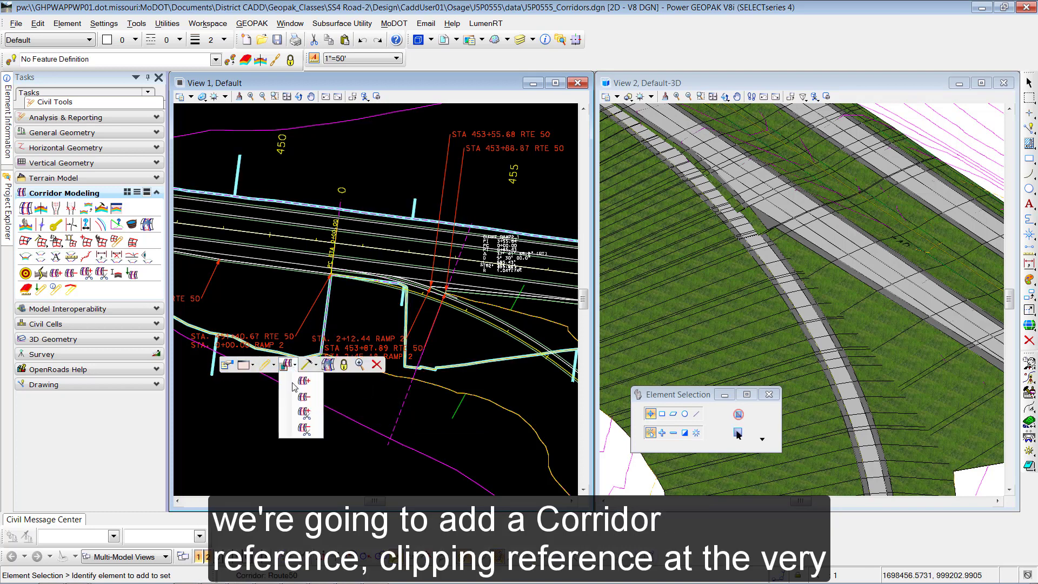
left_click(306, 415)
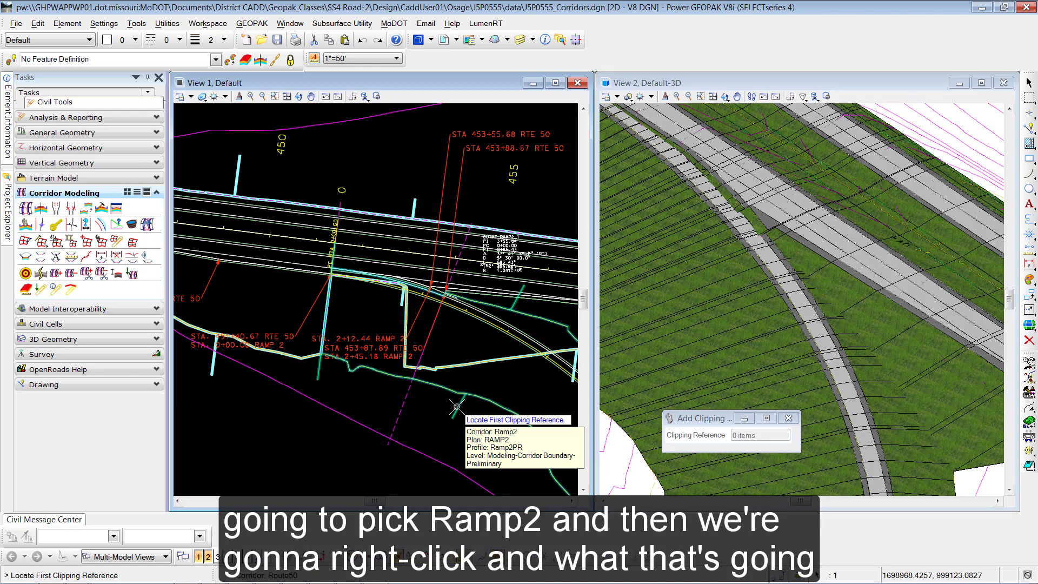
left_click(457, 407)
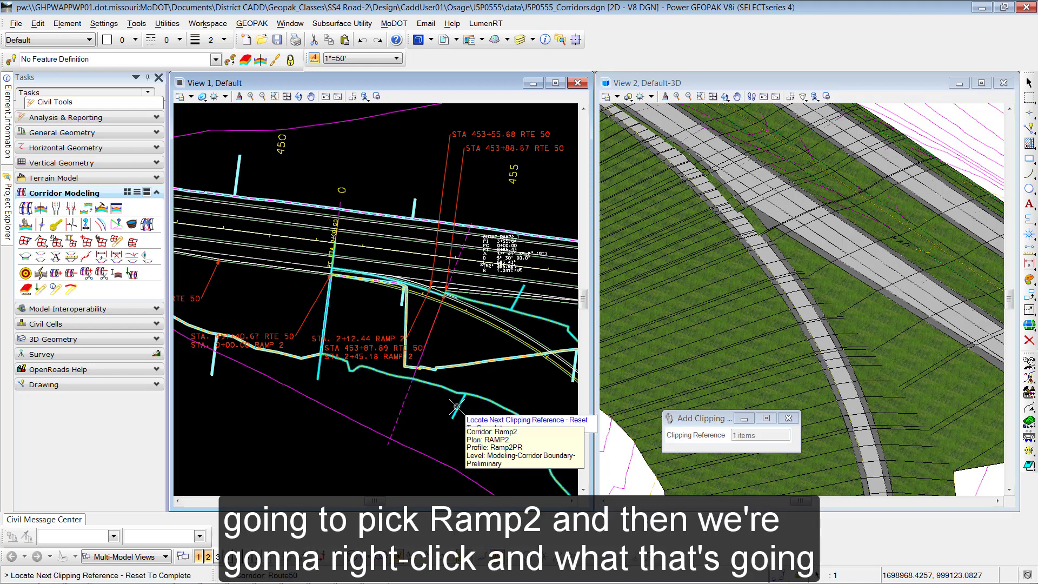
right_click(428, 409)
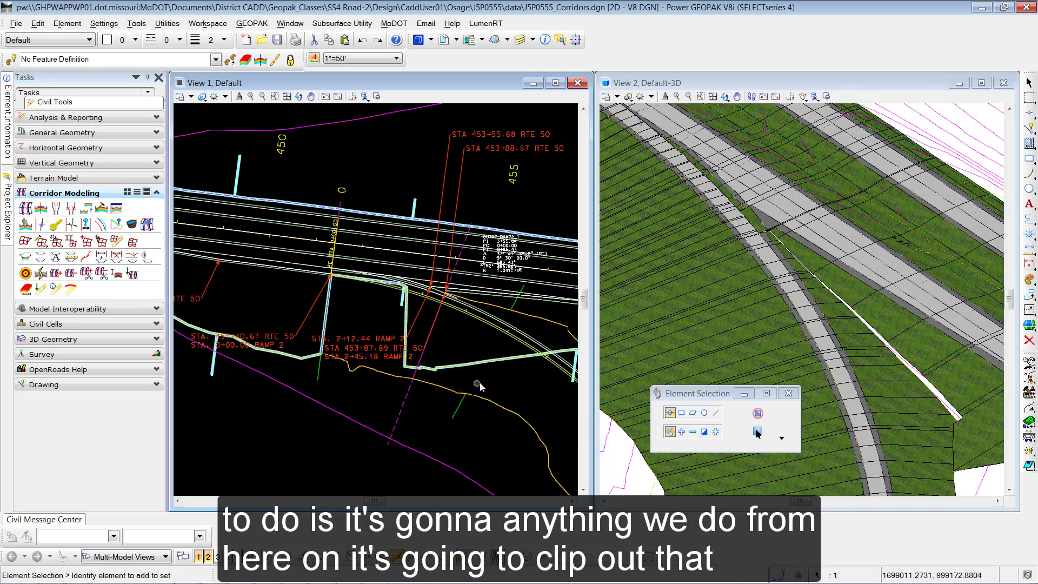
left_click(507, 381)
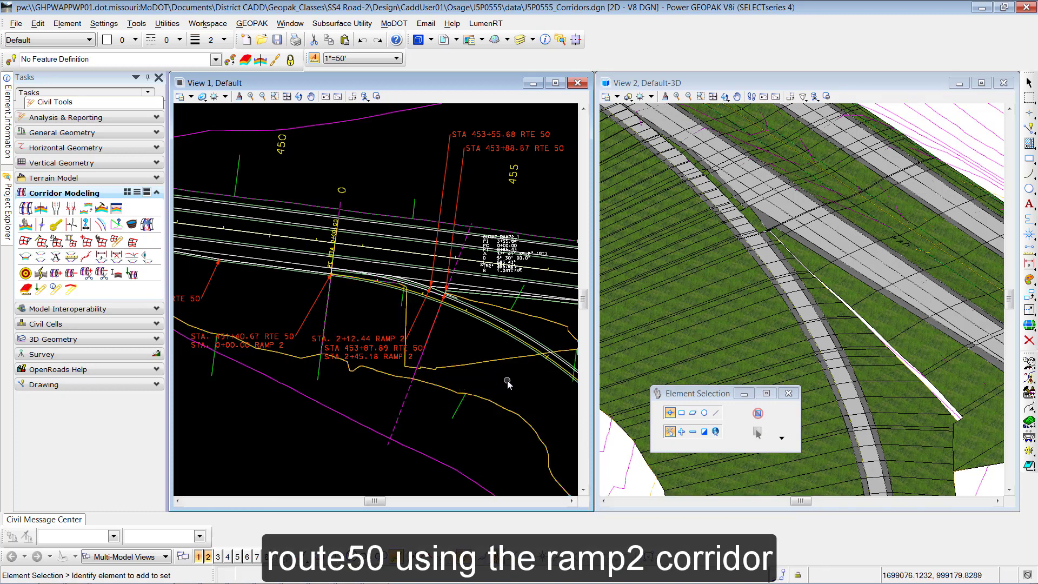
- Attach J5P0555_Superelevation.dgn as a reference, using its Default model and Coincident - World orientation
middle_click_drag(653, 220, 699, 250)
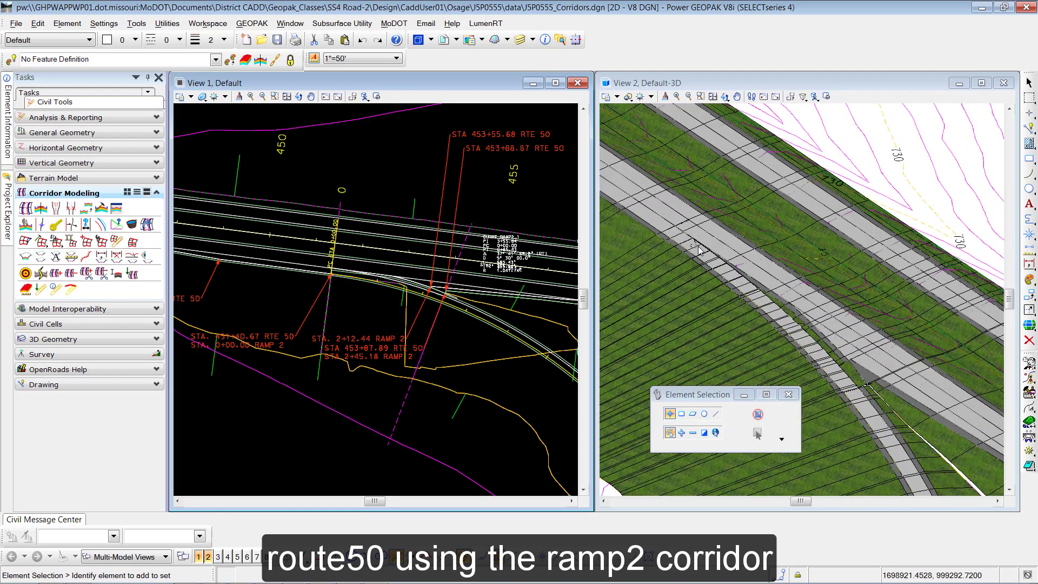
scroll(699, 250, "up", 3)
middle_click_drag(777, 316, 752, 248)
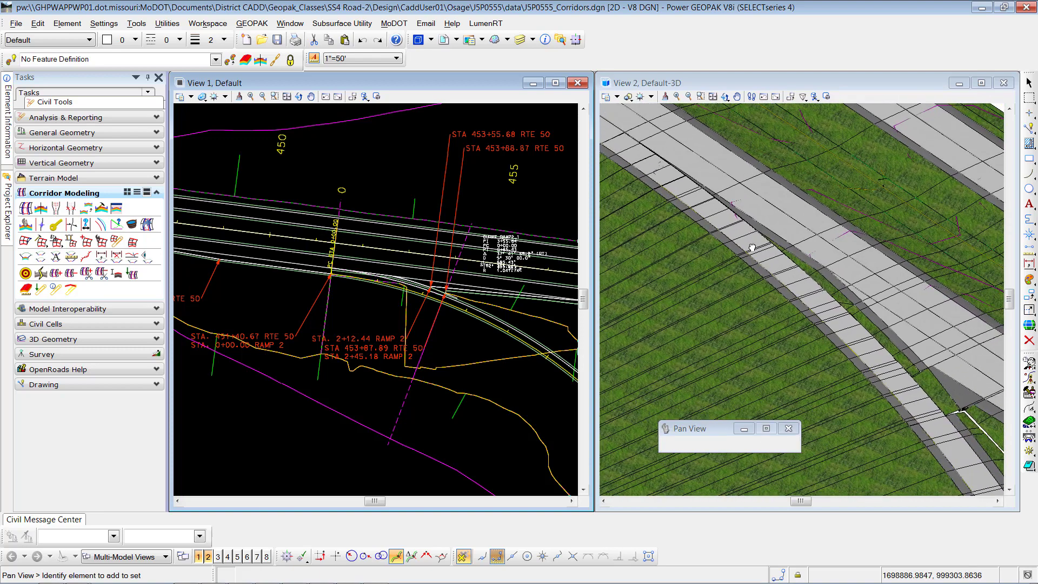
left_click(443, 41)
left_click_drag(462, 46, 328, 108)
left_click(297, 117)
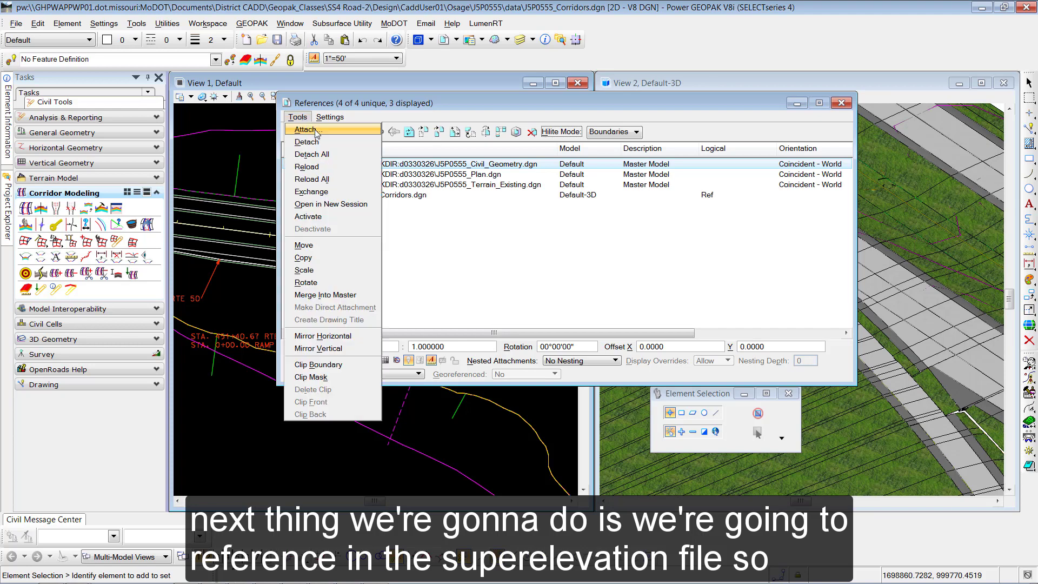
left_click(316, 133)
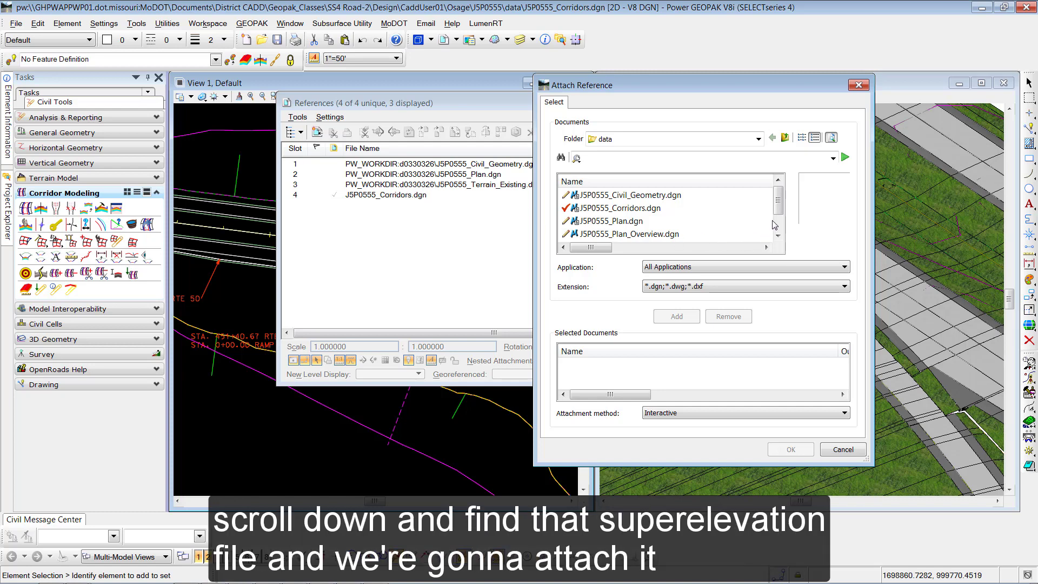
scroll(777, 224, "down", 2)
left_click(661, 221)
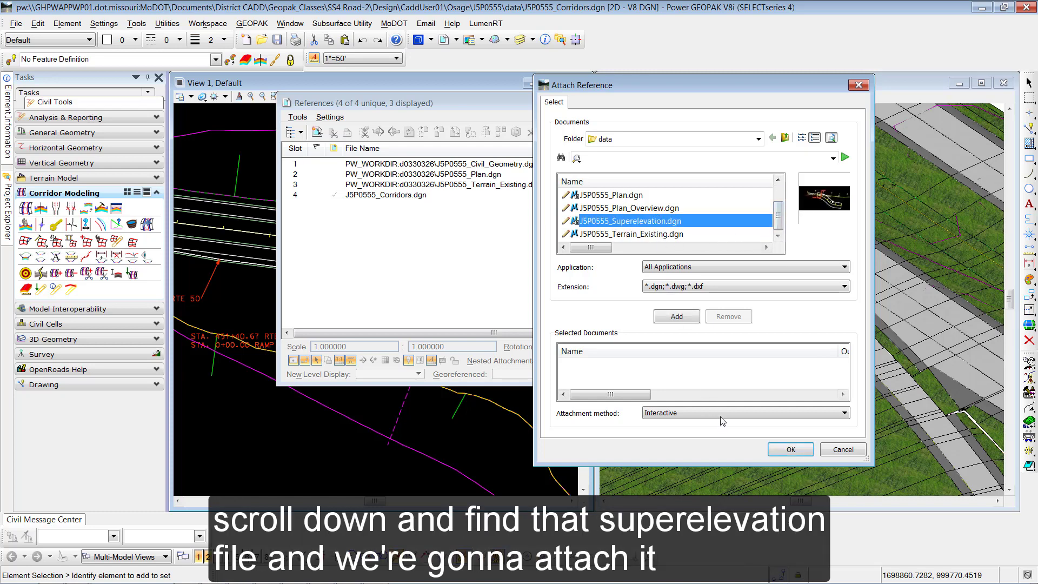
left_click(791, 449)
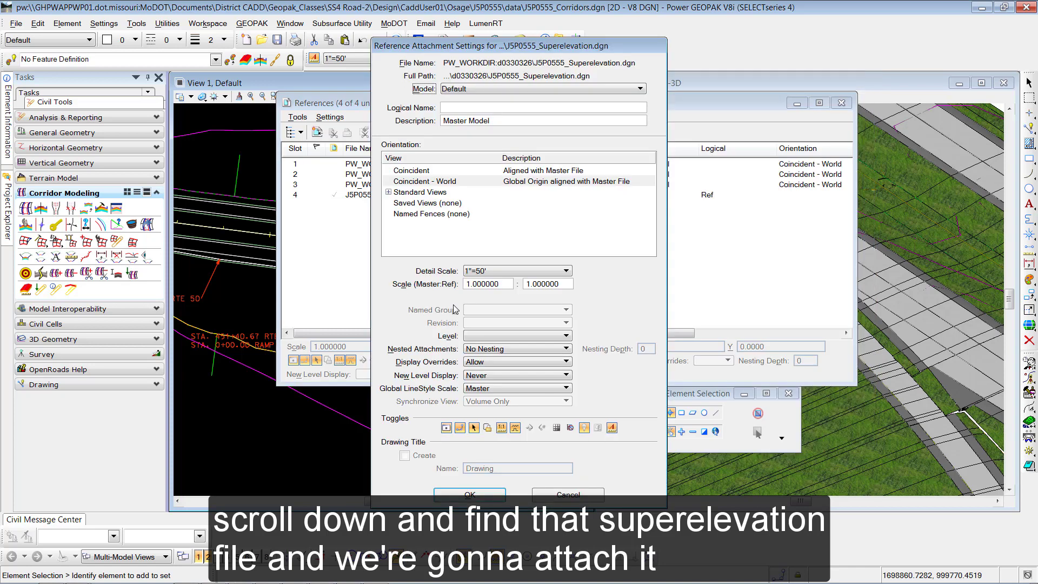
left_click(470, 494)
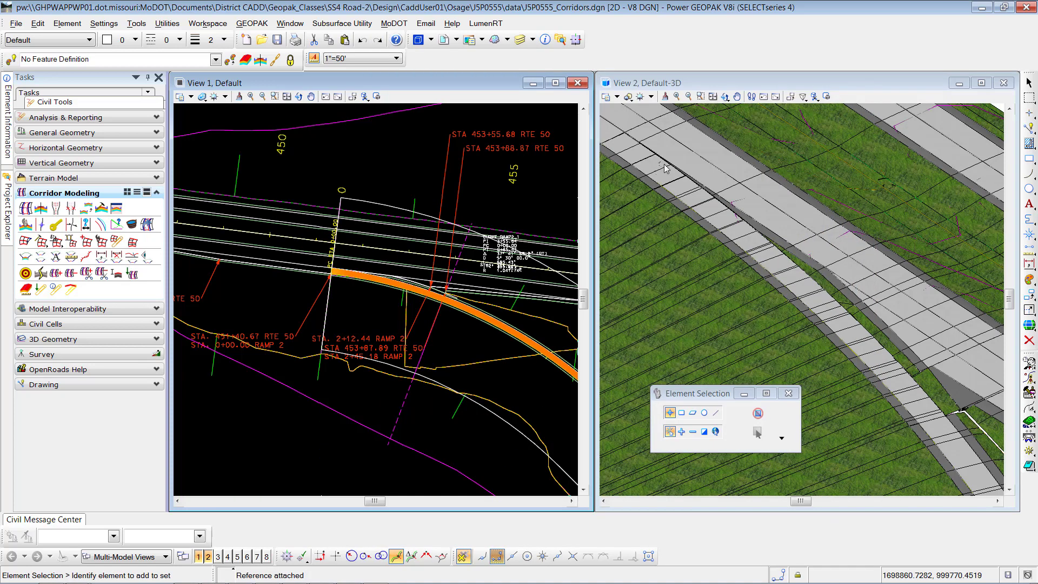
- Assign the Ramp2-1 superelevation section, the outermost outline around the ramp, to the Ramp2 corridor
middle_click_drag(468, 346, 447, 332)
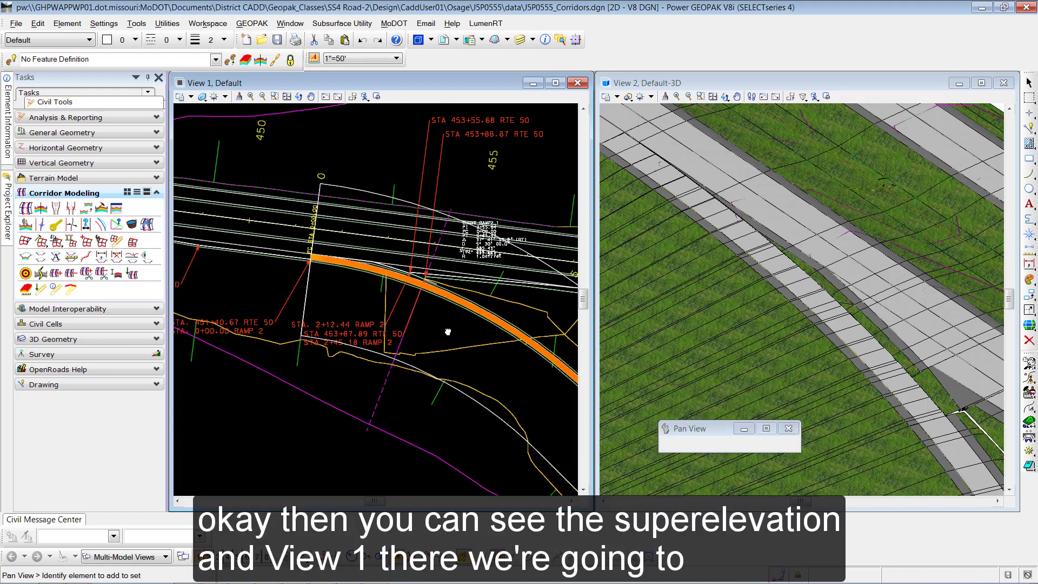
scroll(447, 332, "down", 2)
middle_click_drag(475, 372, 391, 344)
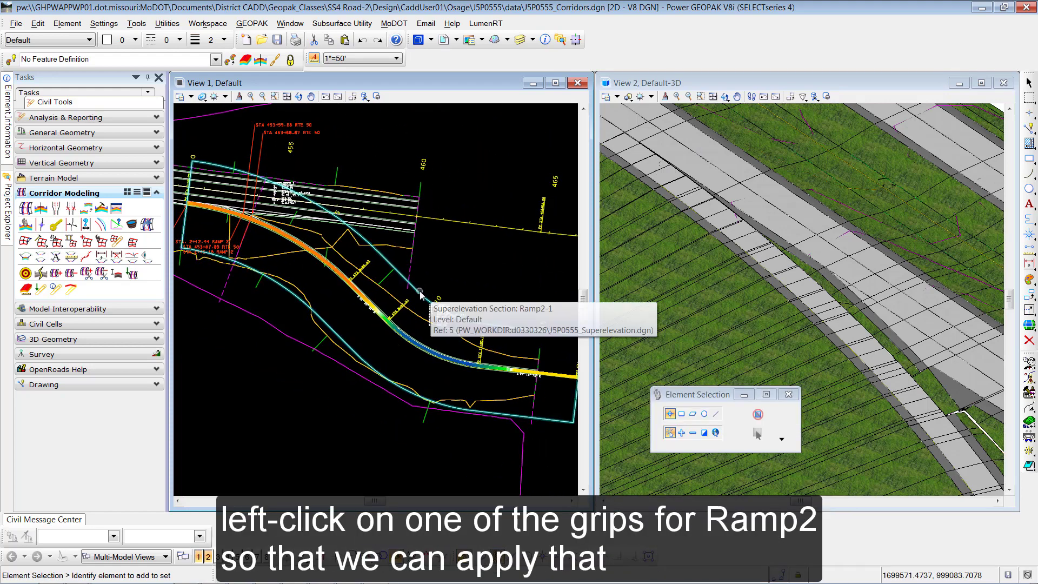
middle_click_drag(456, 281, 516, 286)
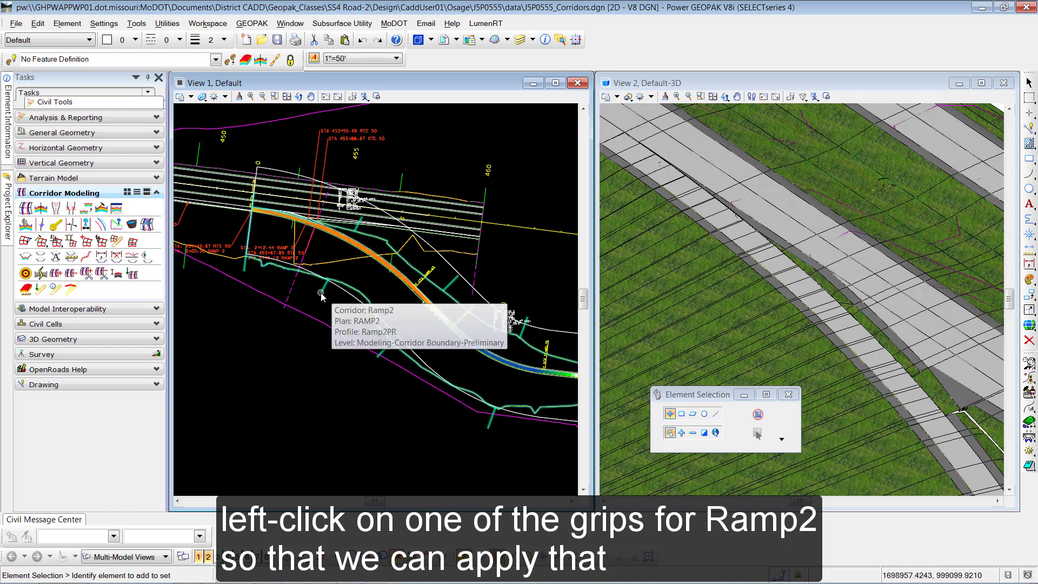
left_click(416, 295)
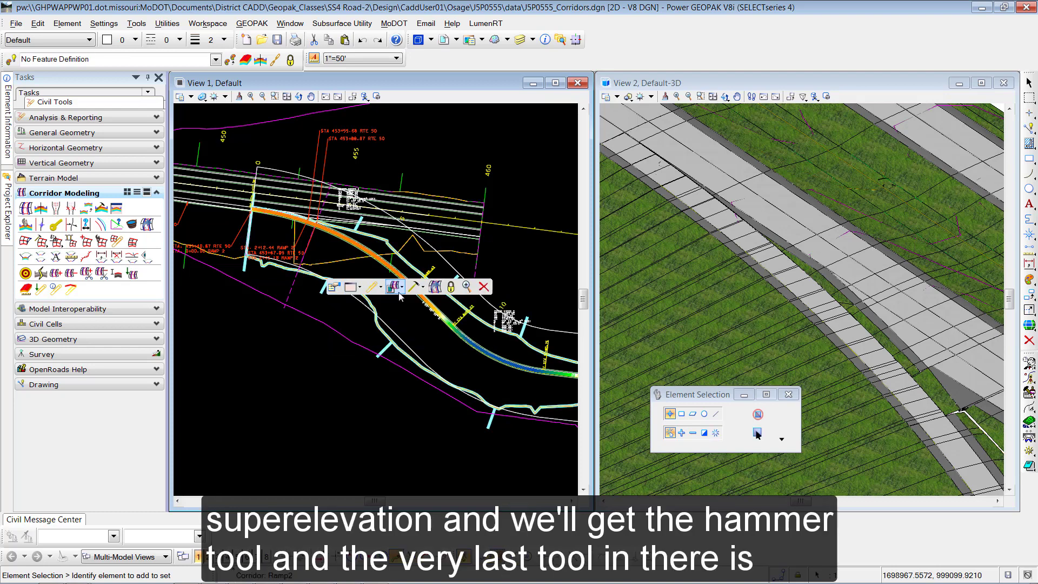
mouse_move(416, 295)
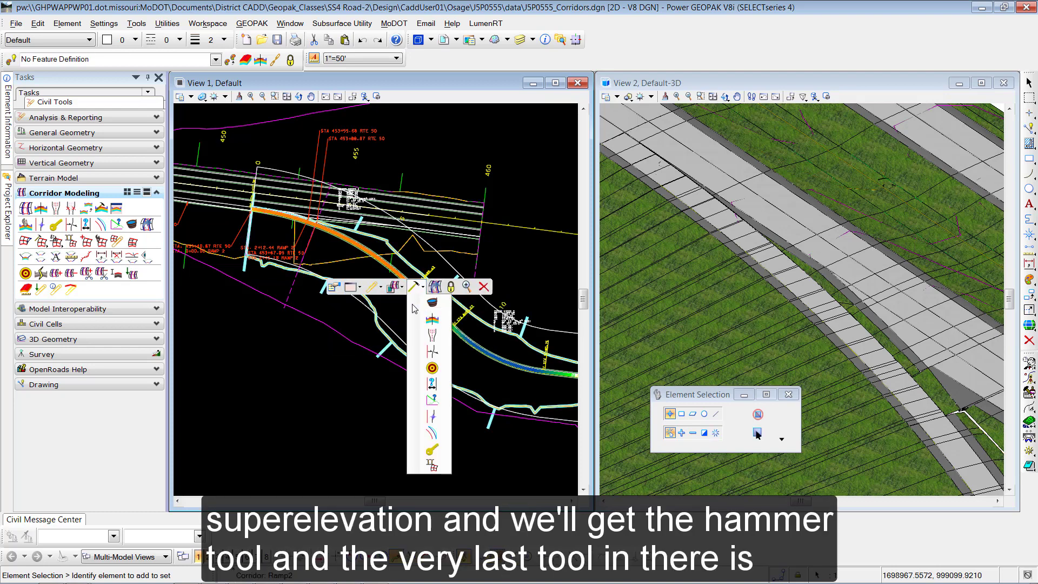
left_click(432, 466)
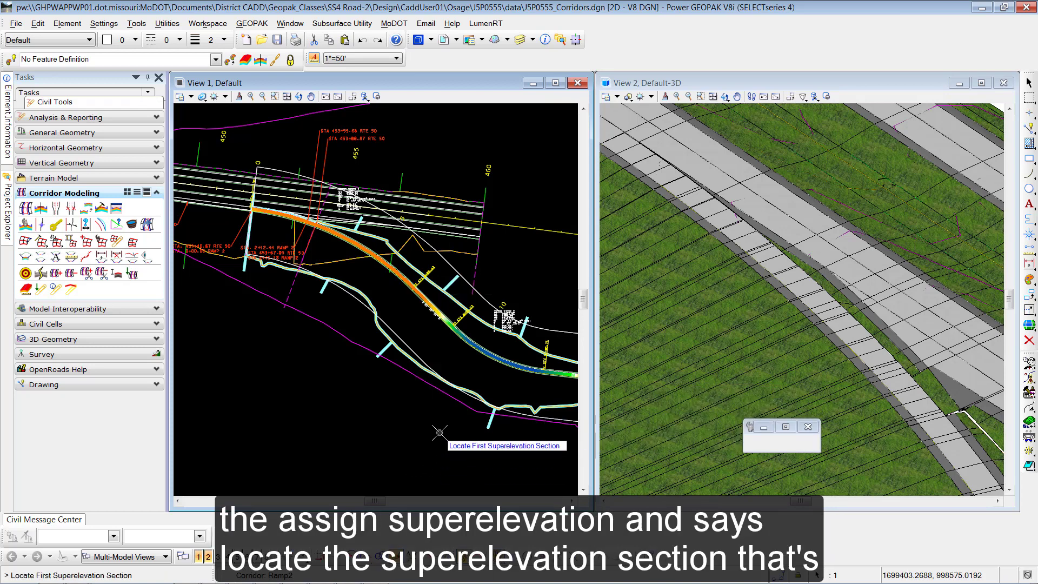
left_click(484, 297)
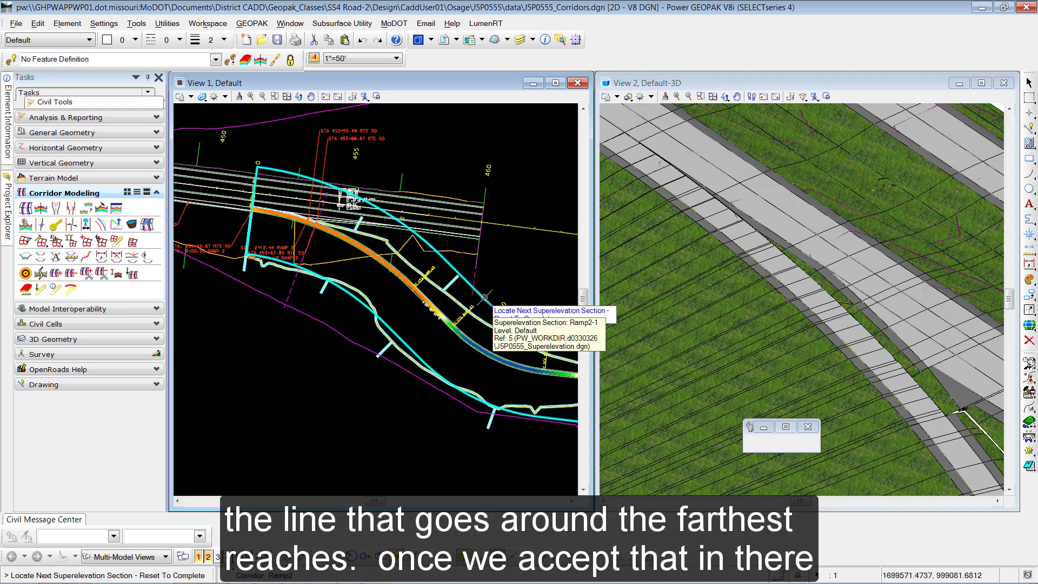
right_click(501, 256)
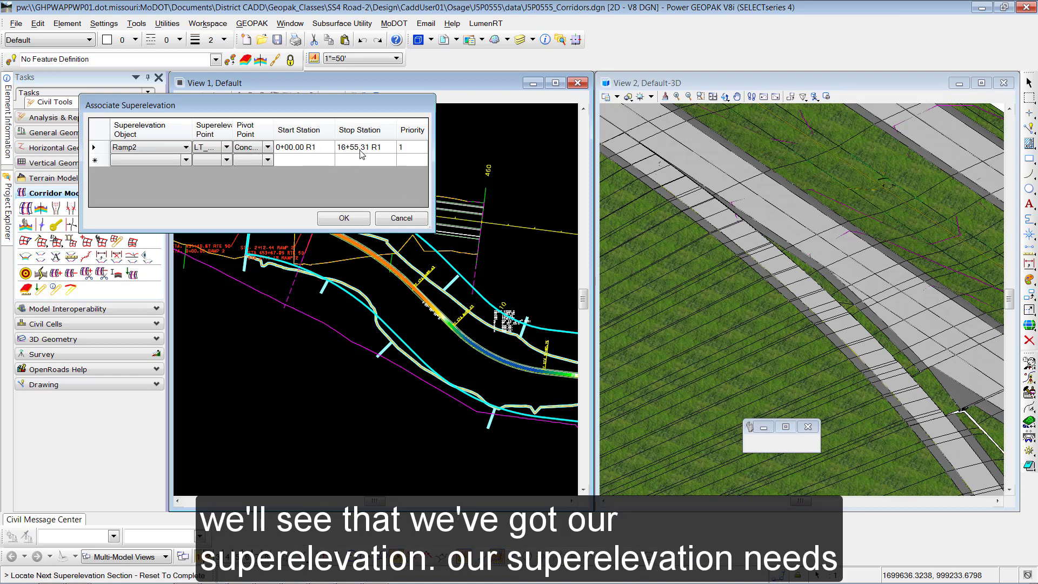
- Set the Ramp2 superelevation association's priority to 2 and accept the association
left_click(420, 146)
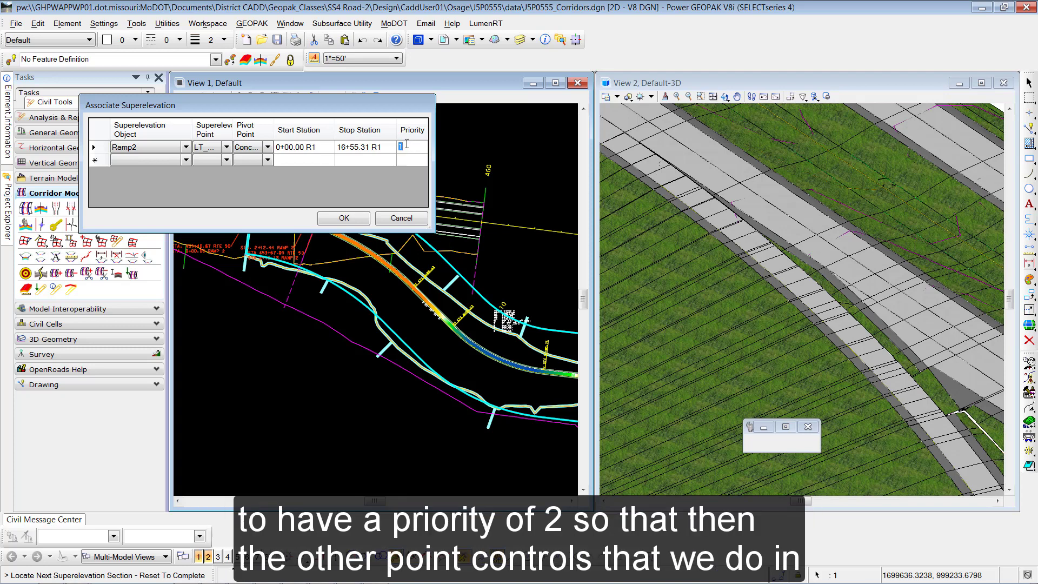
type("2")
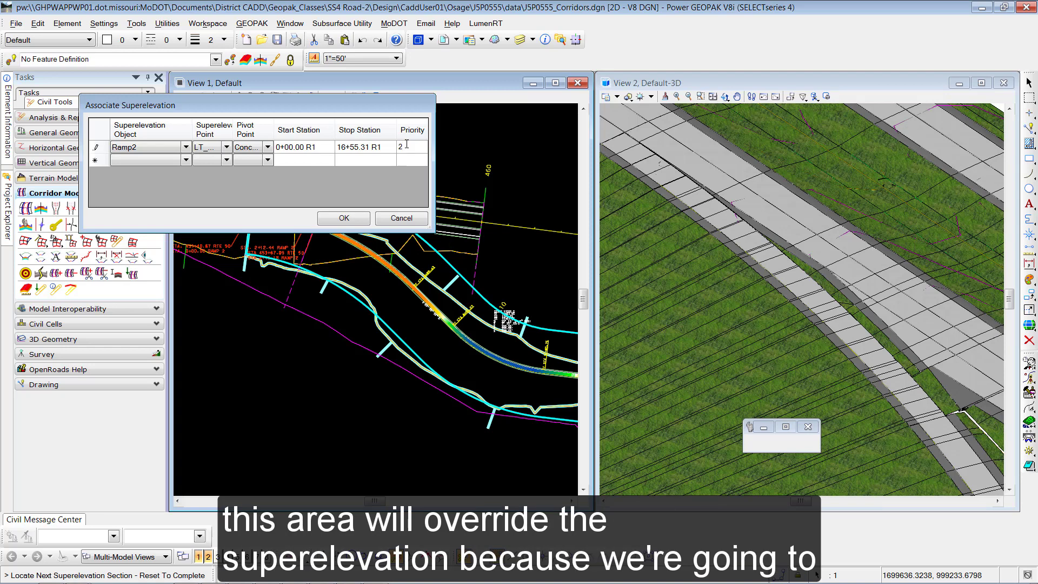
left_click(340, 217)
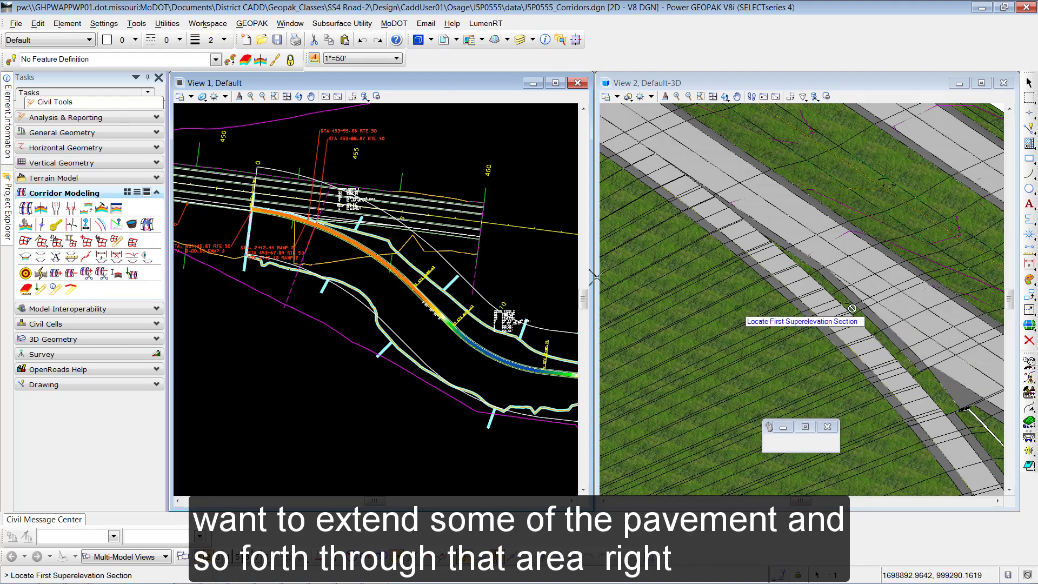
- Turn off the display of the J5P0555_Superelevation.dgn reference and end the superelevation assignment command
left_click(364, 96)
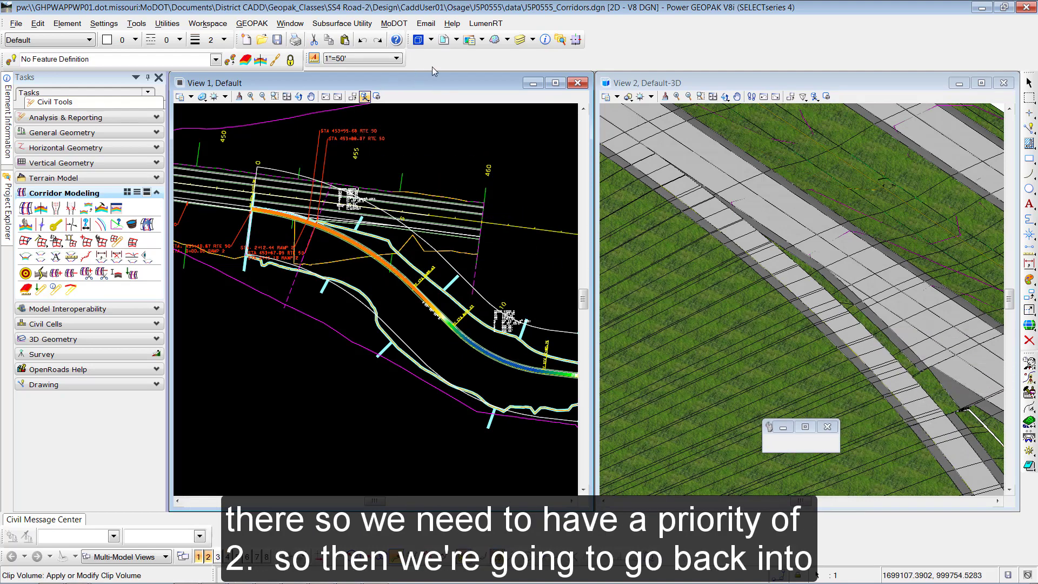
left_click(445, 40)
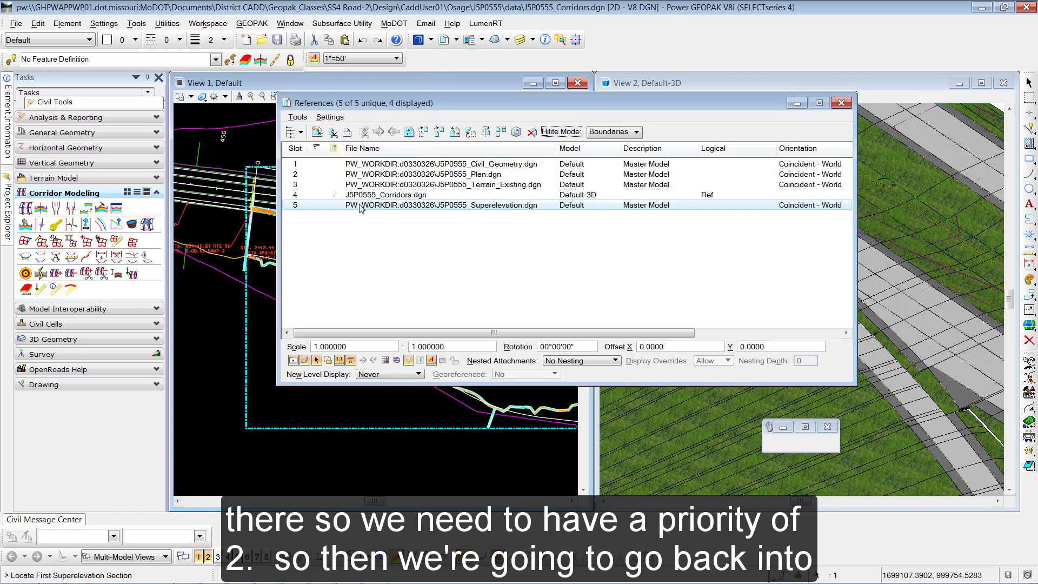
left_click(293, 360)
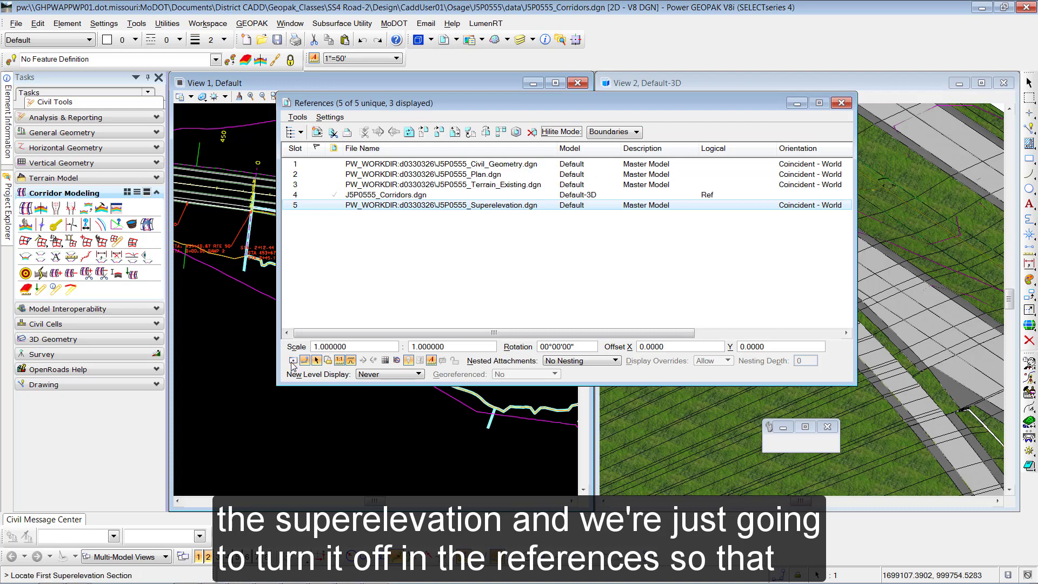
left_click(841, 102)
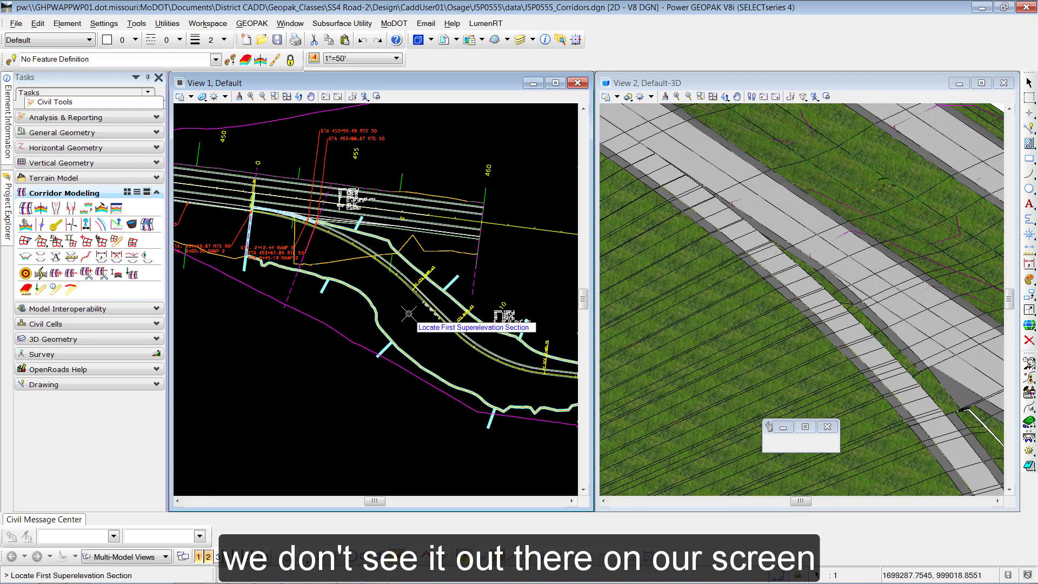
right_click(408, 313)
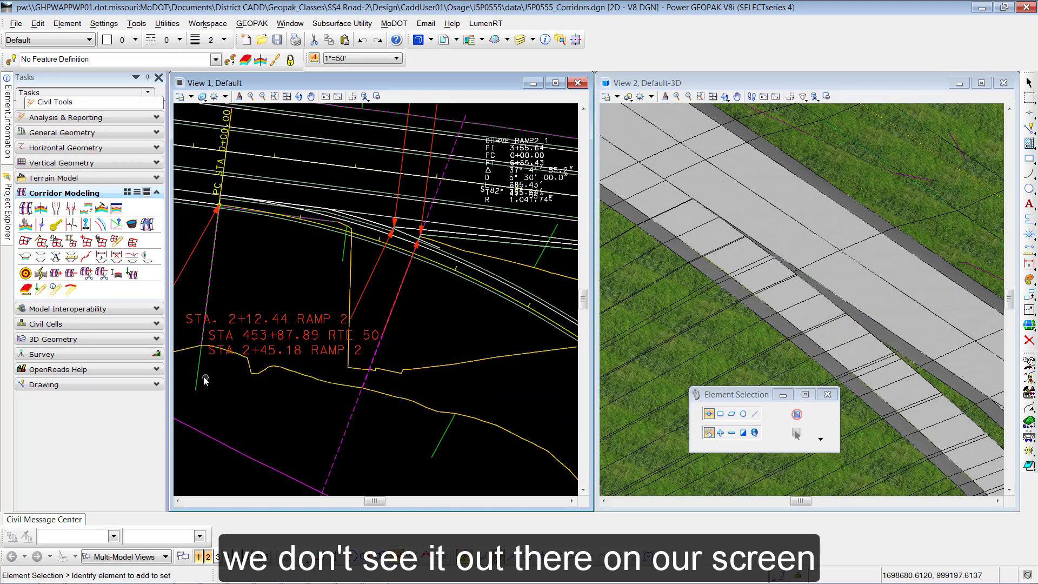
- Start a point control on the Ramp2 corridor, running from station 0+00 to station 2+12.42
scroll(200, 376, "up", 5)
left_click(198, 377)
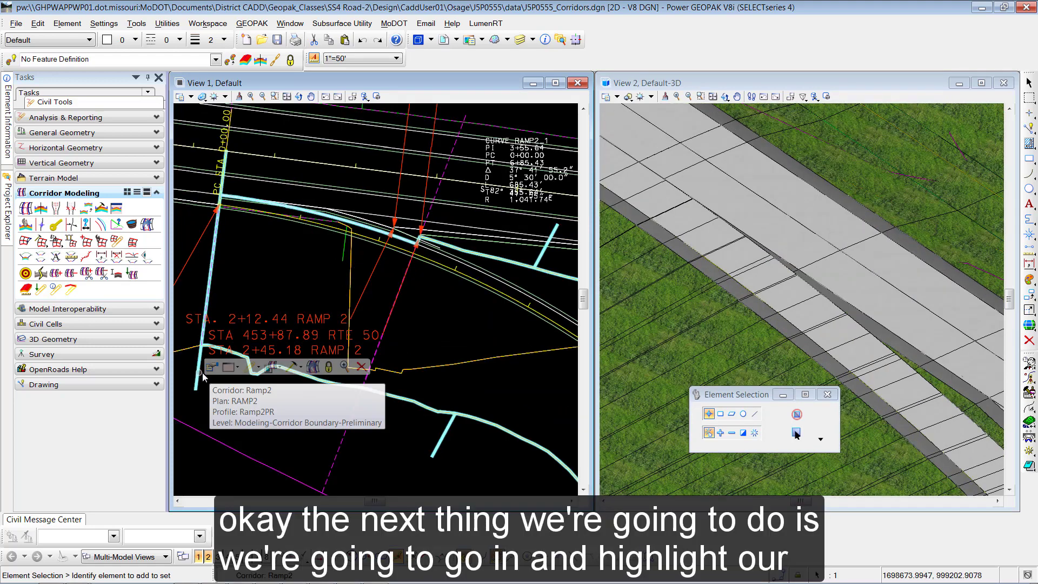
left_click(292, 367)
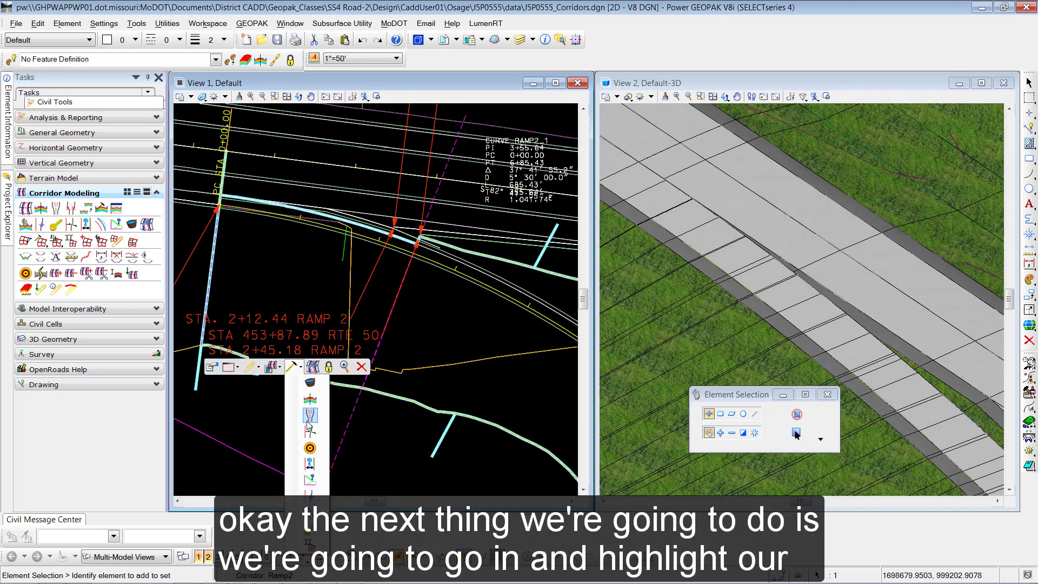
left_click(311, 496)
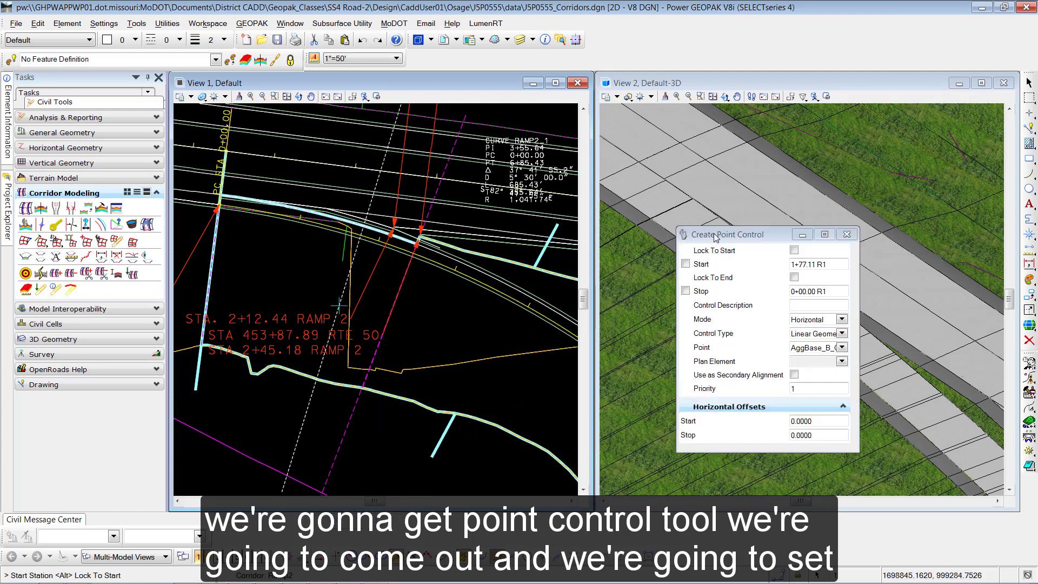
left_click_drag(715, 238, 492, 218)
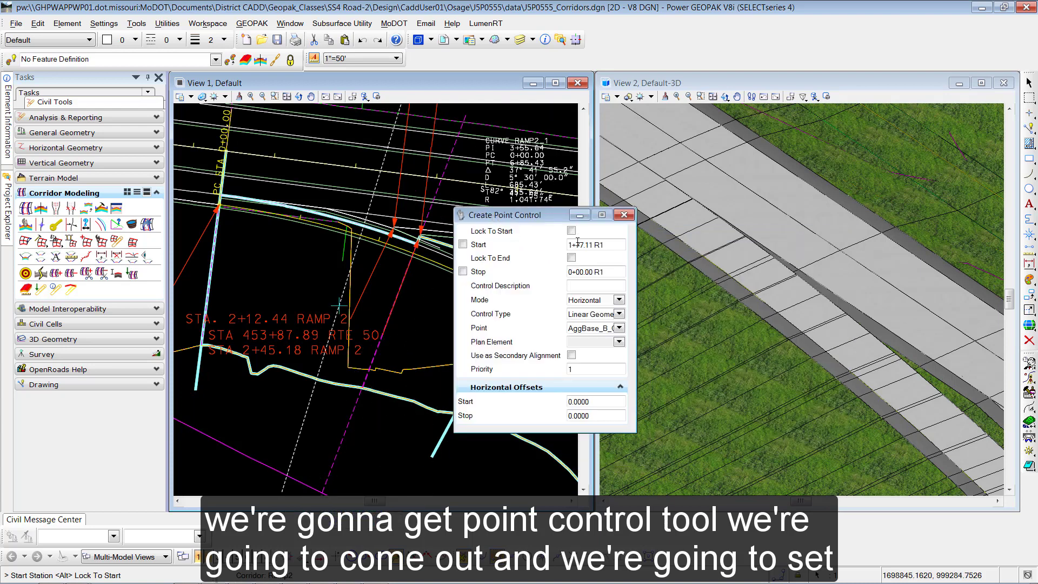
left_click_drag(599, 247, 548, 246)
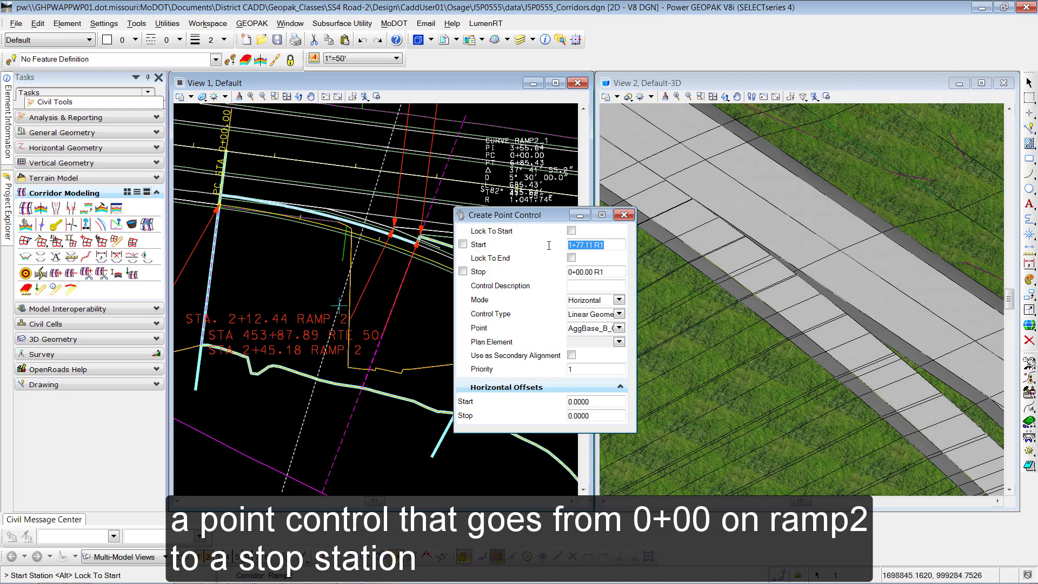
type("0+00")
key("Return")
left_click_drag(604, 272, 570, 274)
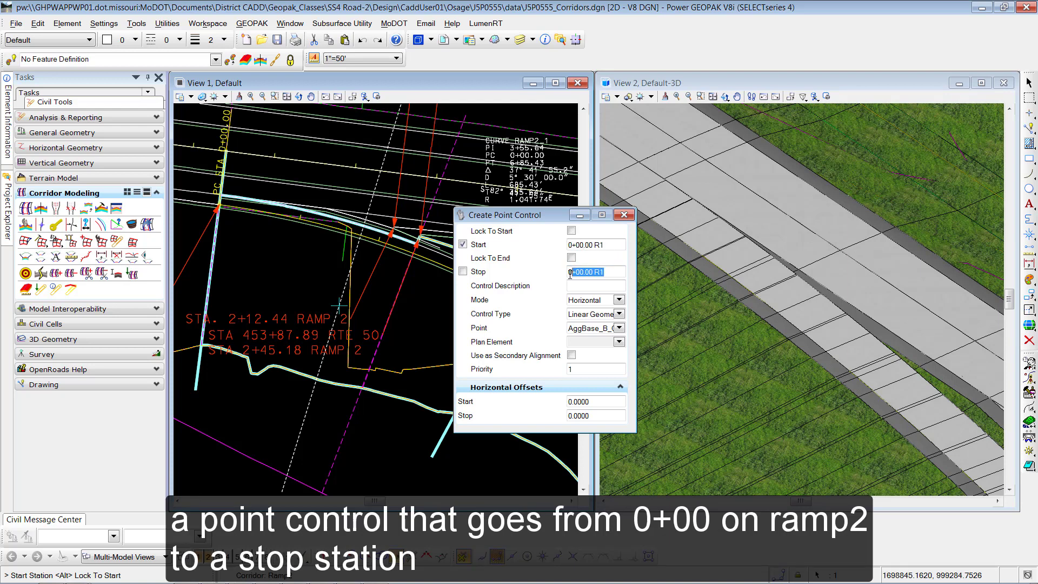
type("2+")
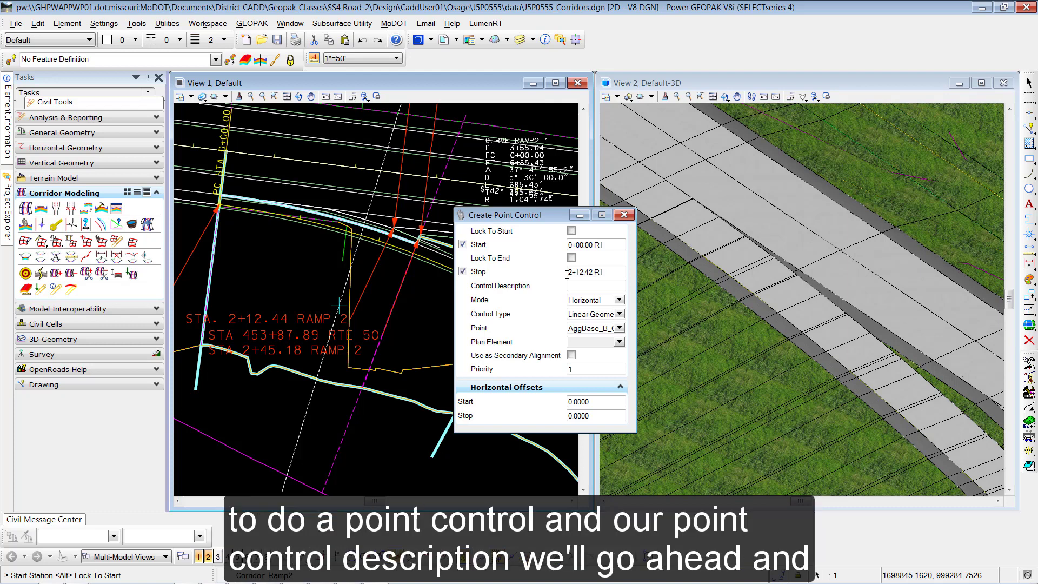
- Describe the point control as "Draw to Mainline EOP", with mode Both and control type Corridor Feature
left_click(589, 284)
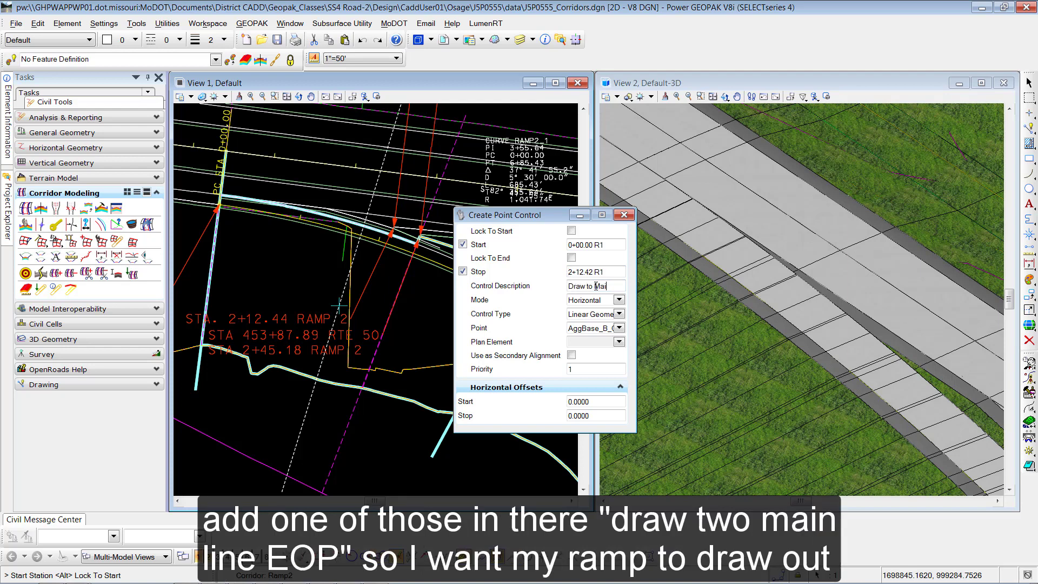
type("Draw to Mainline EOP")
left_click(636, 300)
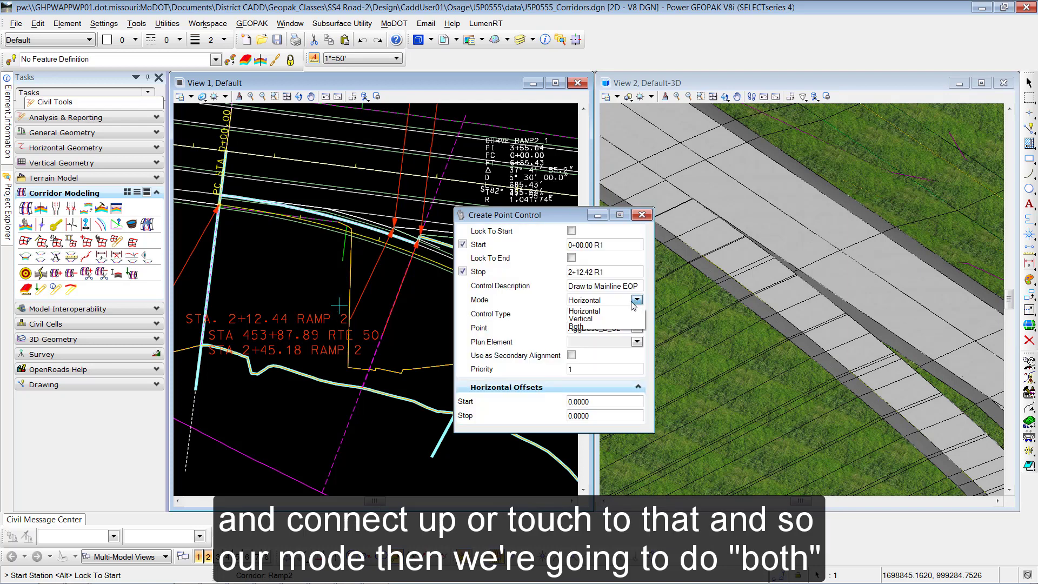
left_click(585, 327)
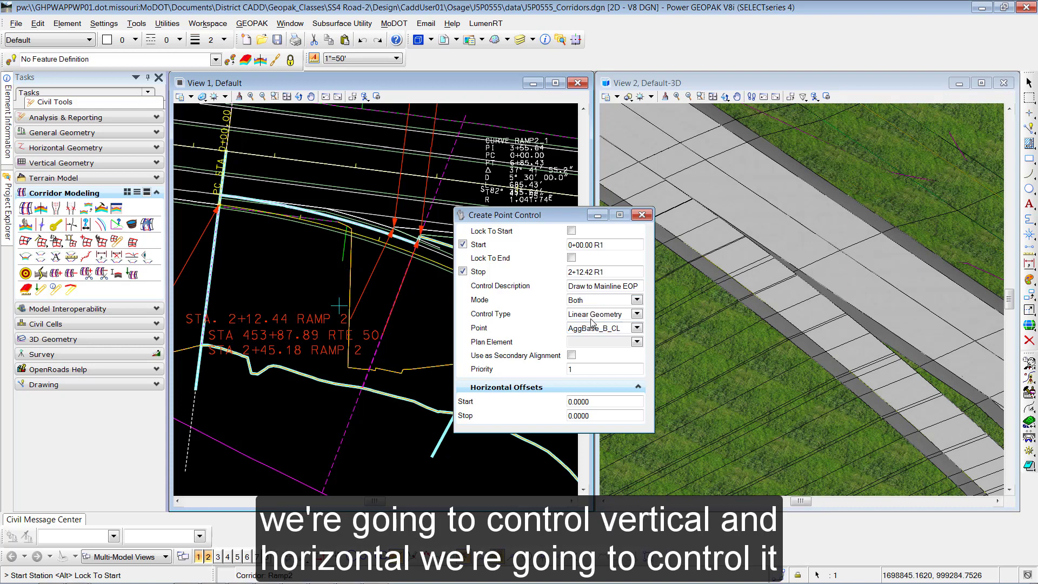
left_click(636, 314)
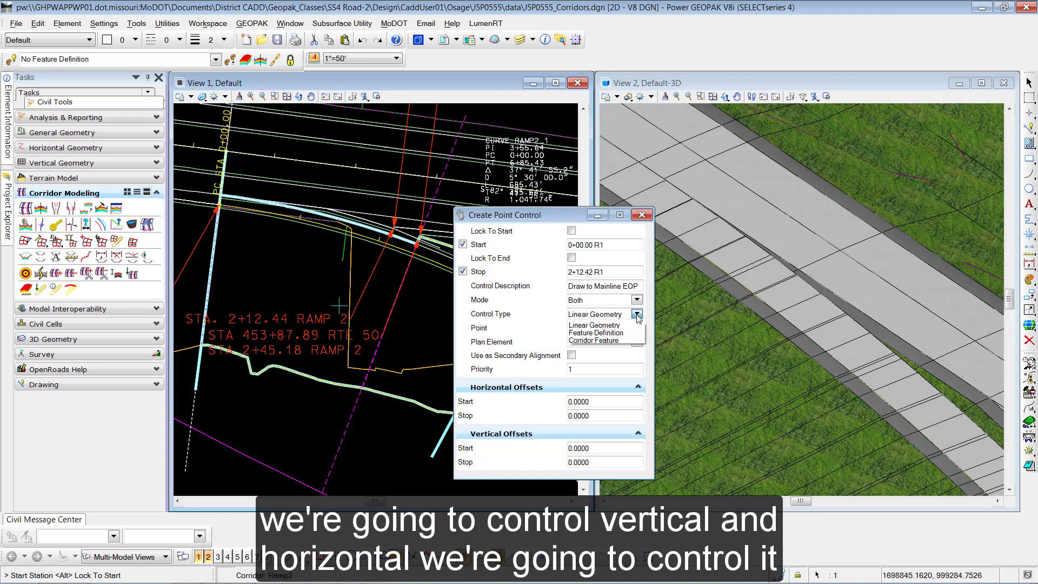
left_click(601, 340)
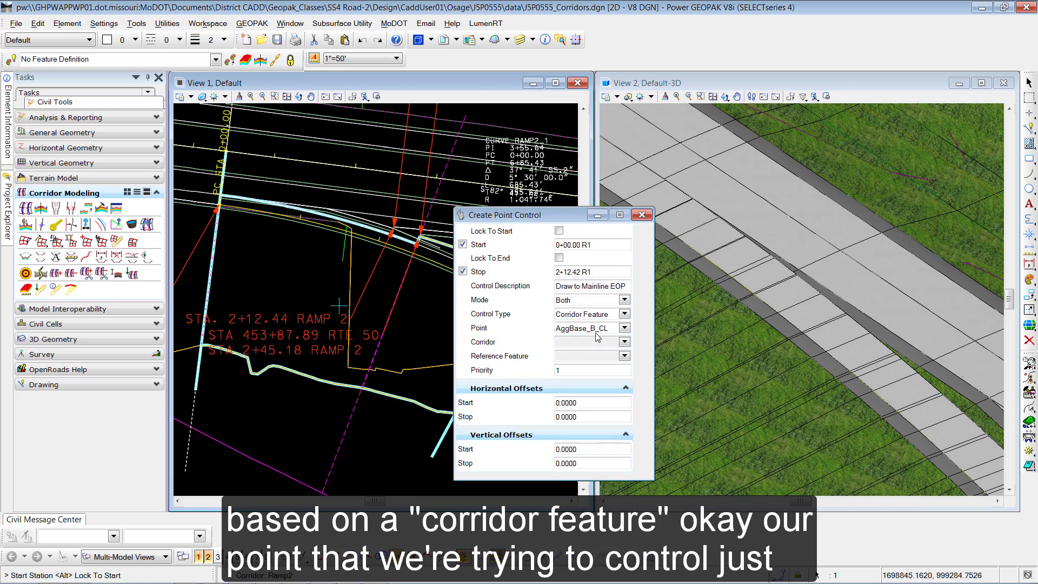
- Set the controlled point to LT_Conc_T_EOP, the corridor to Route50 and the reference feature to RT_Conc_T_EOP2
left_click(625, 328)
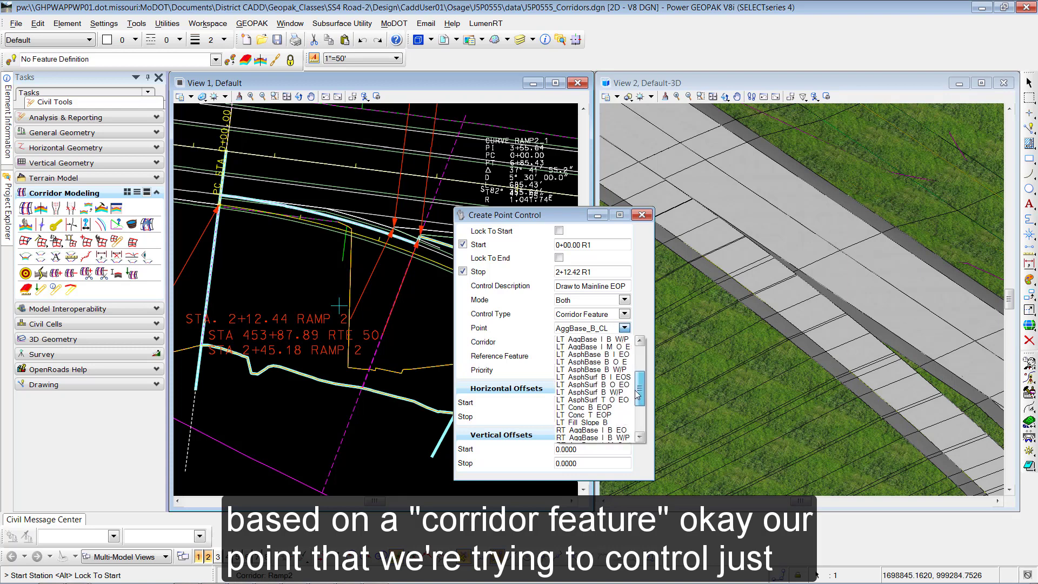
left_click_drag(638, 394, 637, 406)
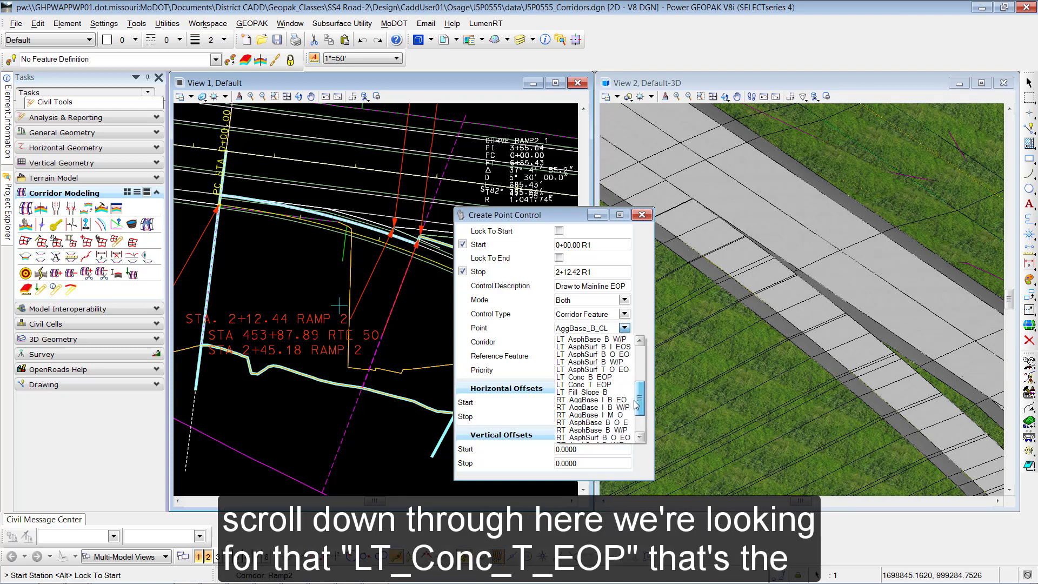
left_click(602, 383)
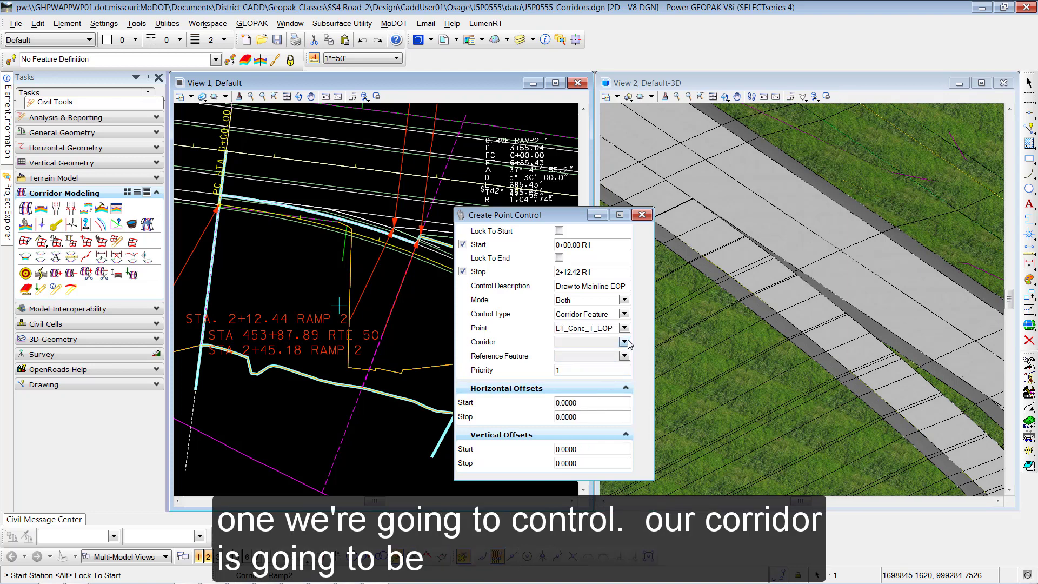
left_click(625, 342)
left_click(594, 357)
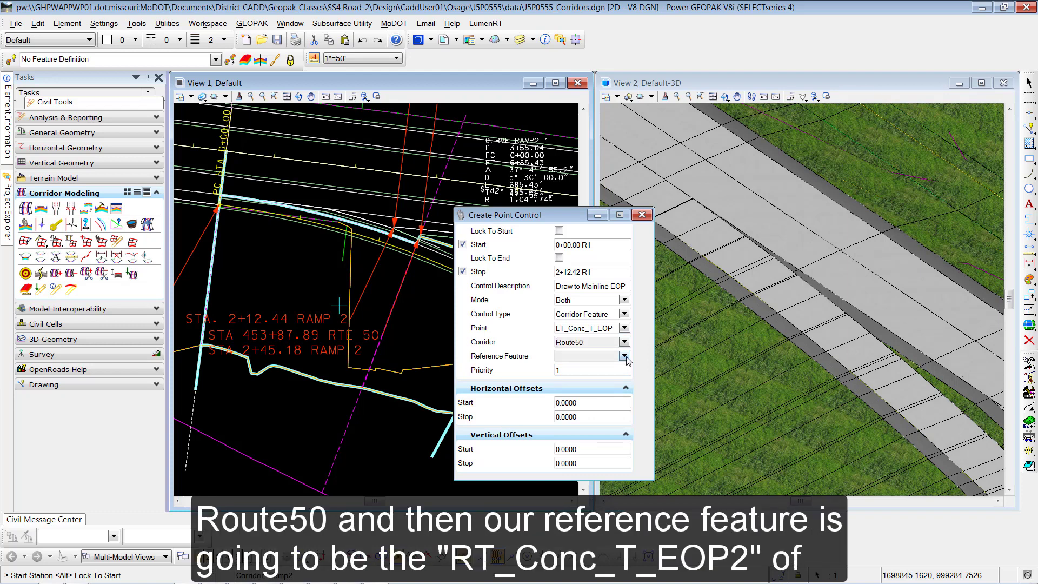
left_click(625, 356)
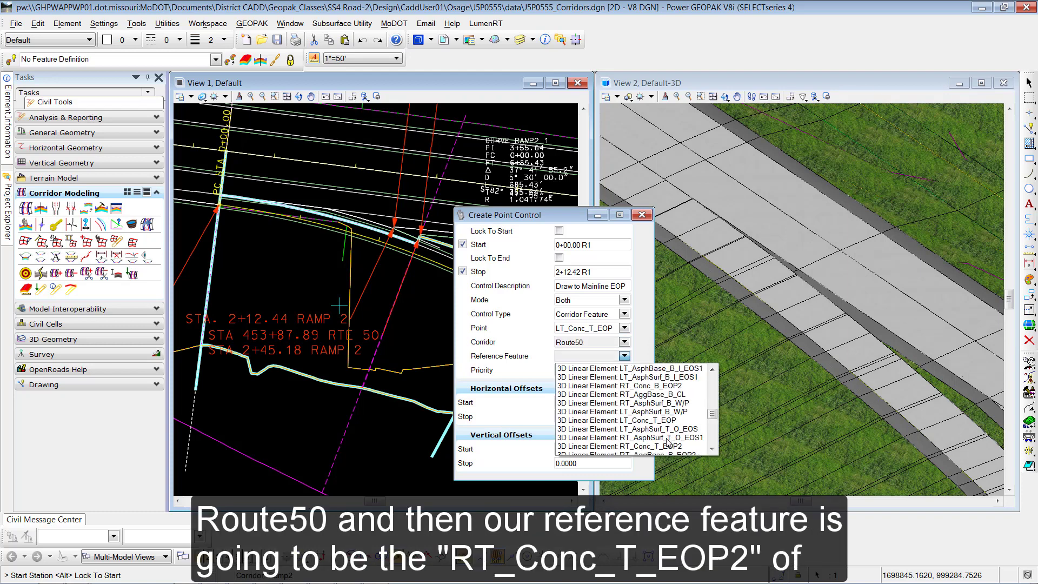
left_click(648, 446)
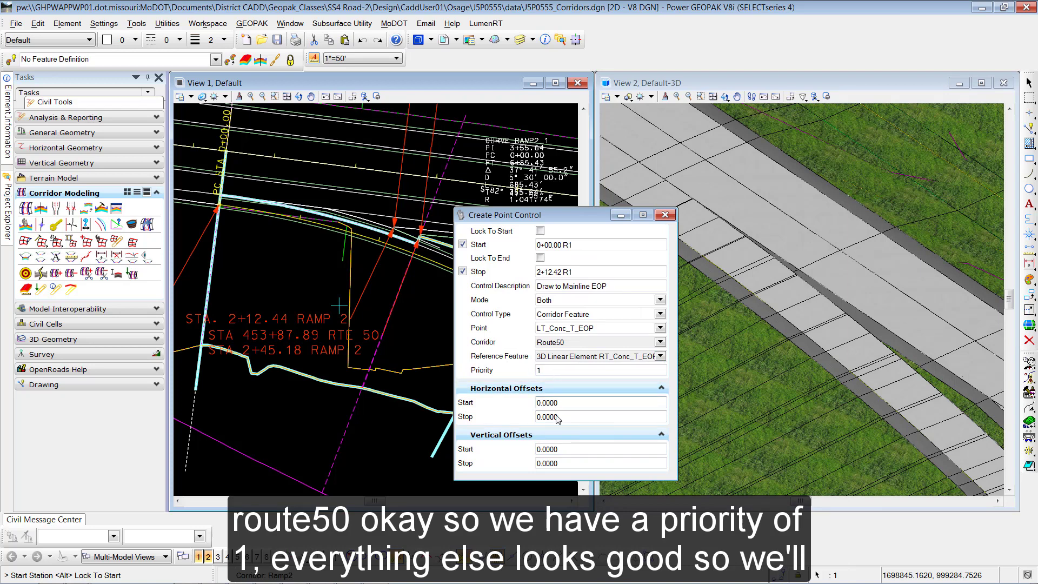
- Accept all the point control settings, keeping priority 1 and zero offsets, and end the point control command
left_click(296, 409)
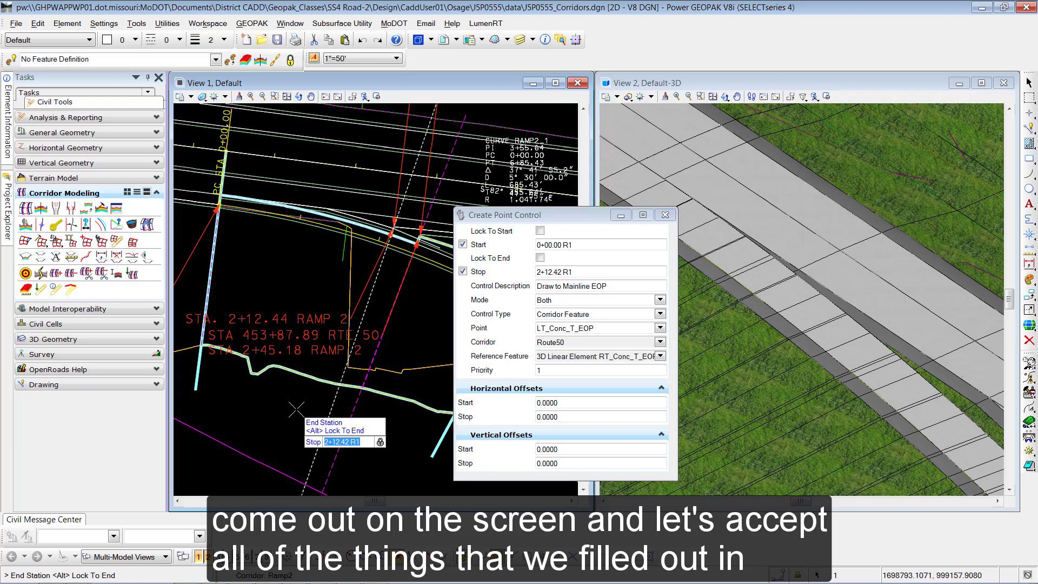
left_click(297, 409)
left_click(296, 409)
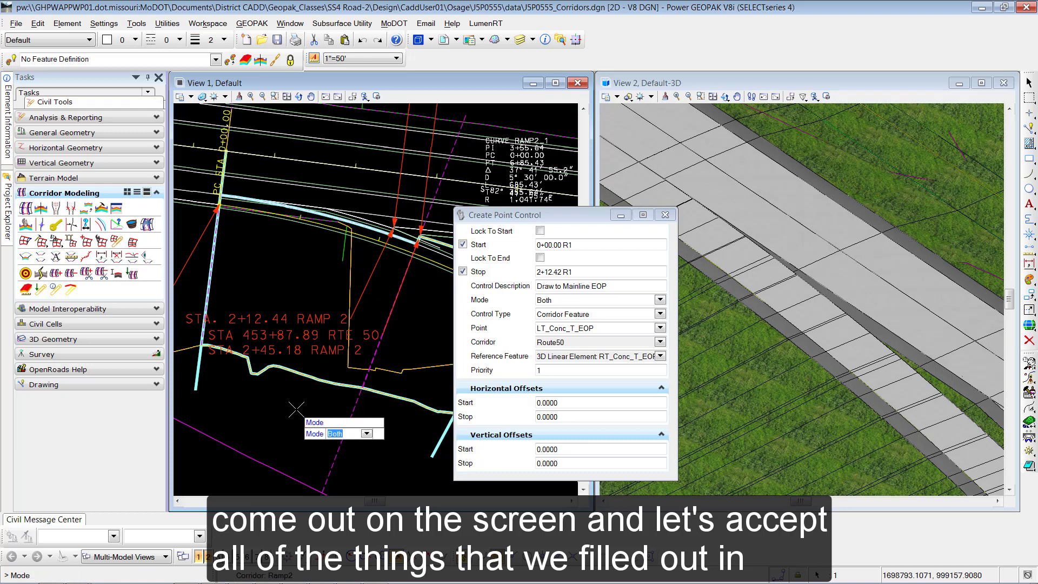
left_click(296, 409)
left_click(296, 409)
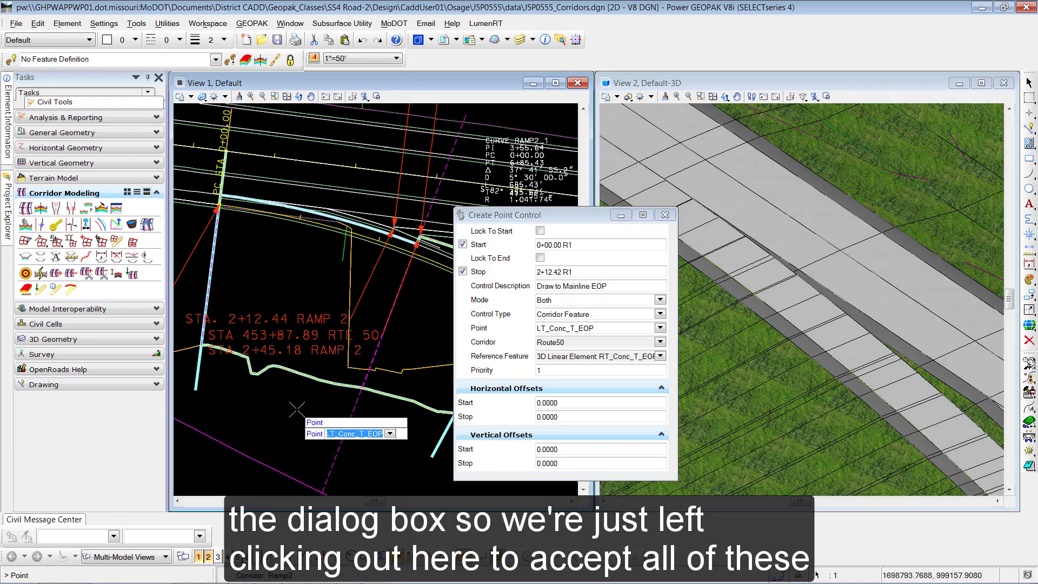
left_click(296, 410)
left_click(296, 409)
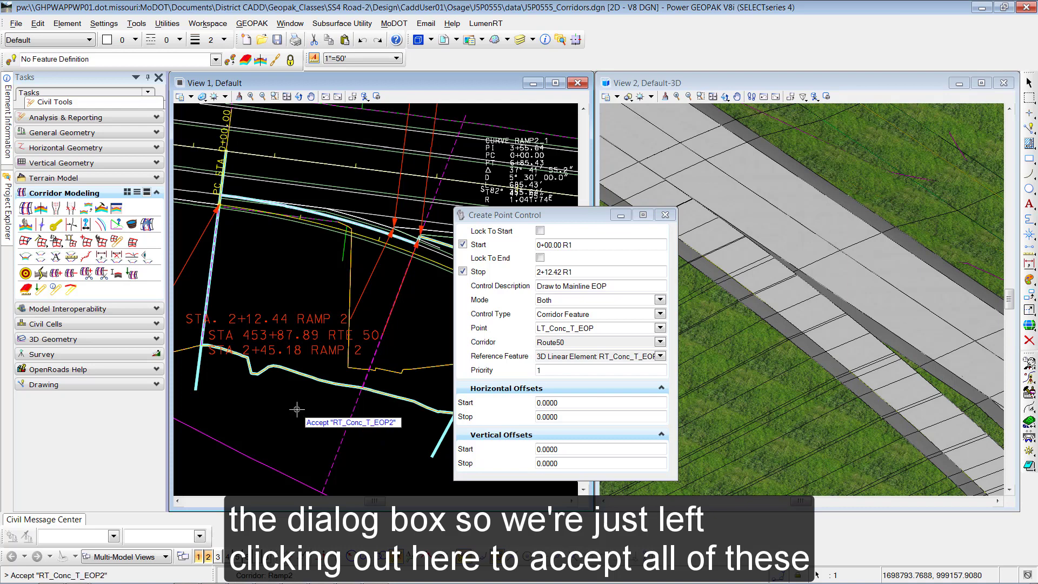
left_click(296, 409)
left_click(296, 409)
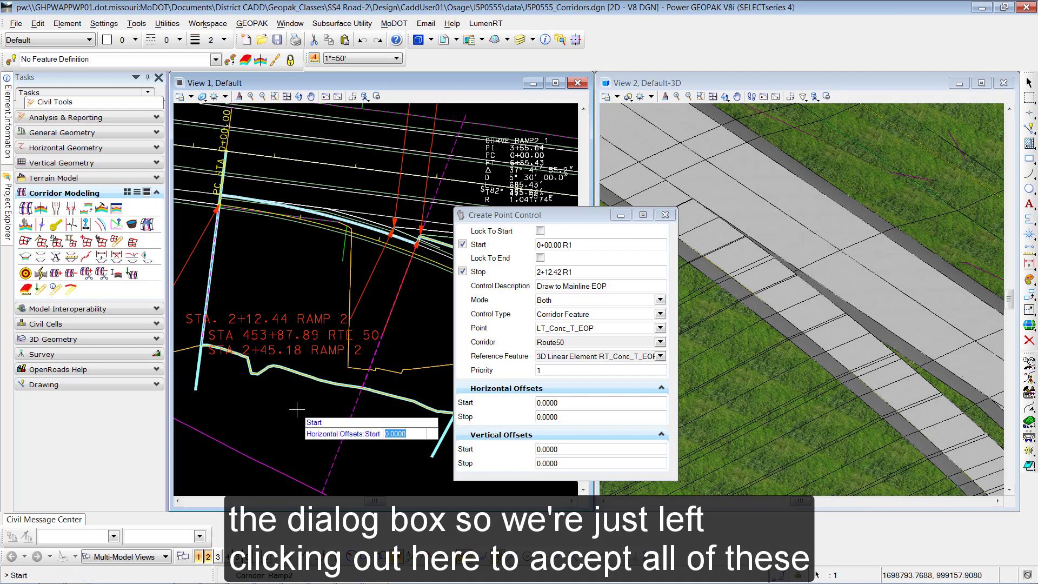
left_click(296, 409)
left_click(296, 409)
left_click(297, 409)
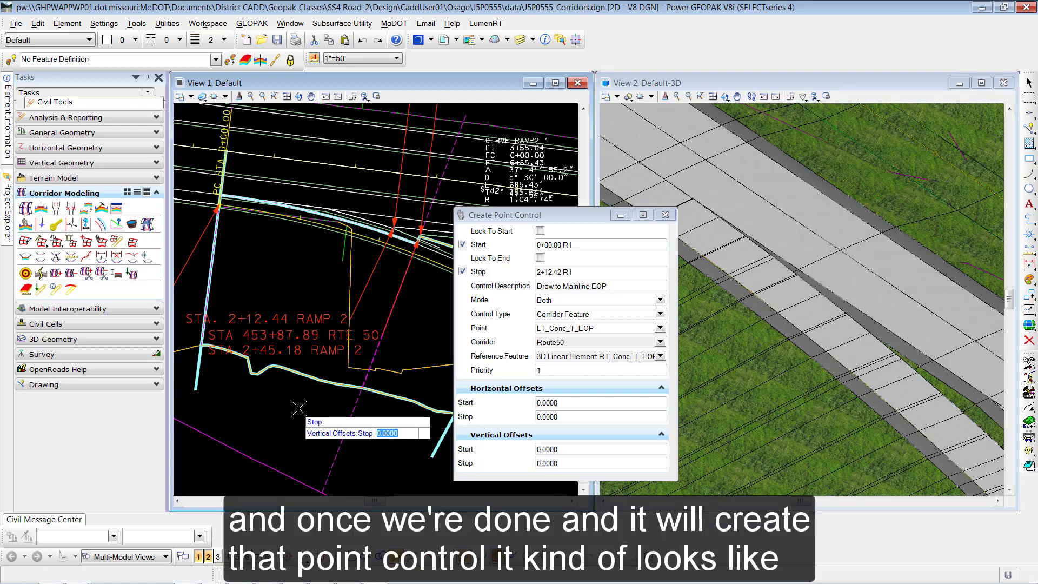
left_click(299, 409)
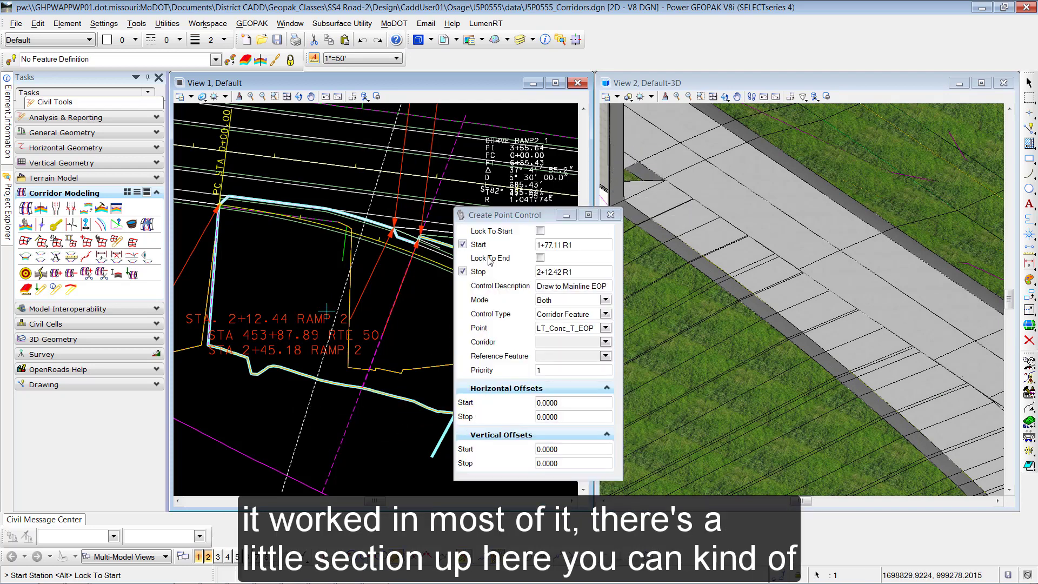
right_click(360, 320)
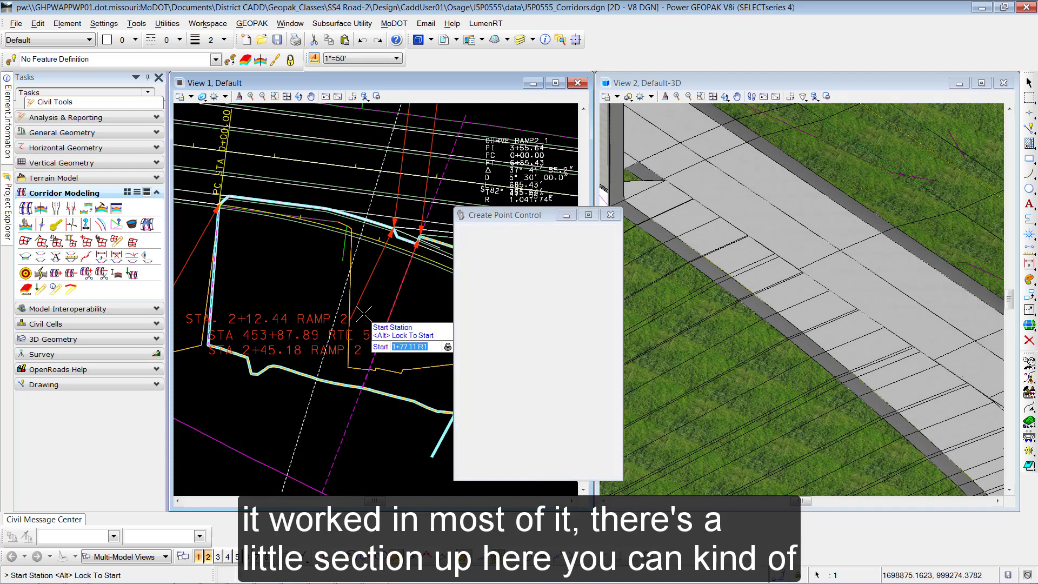
- Open the corridor objects of Ramp2 and select the "Draw to Mainline EOP" point control
middle_click_drag(670, 271, 772, 373)
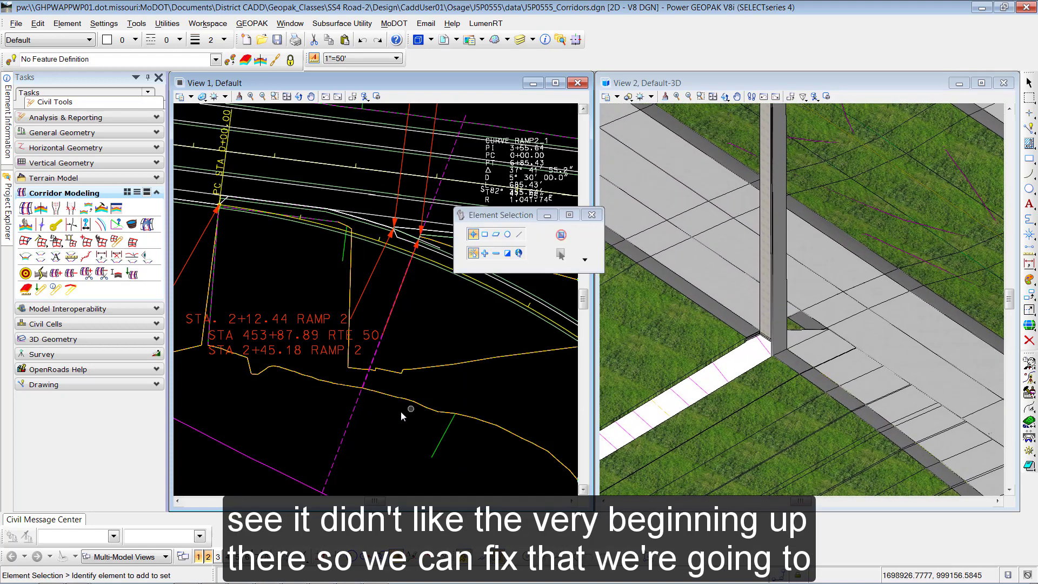
scroll(411, 408, "down", 2)
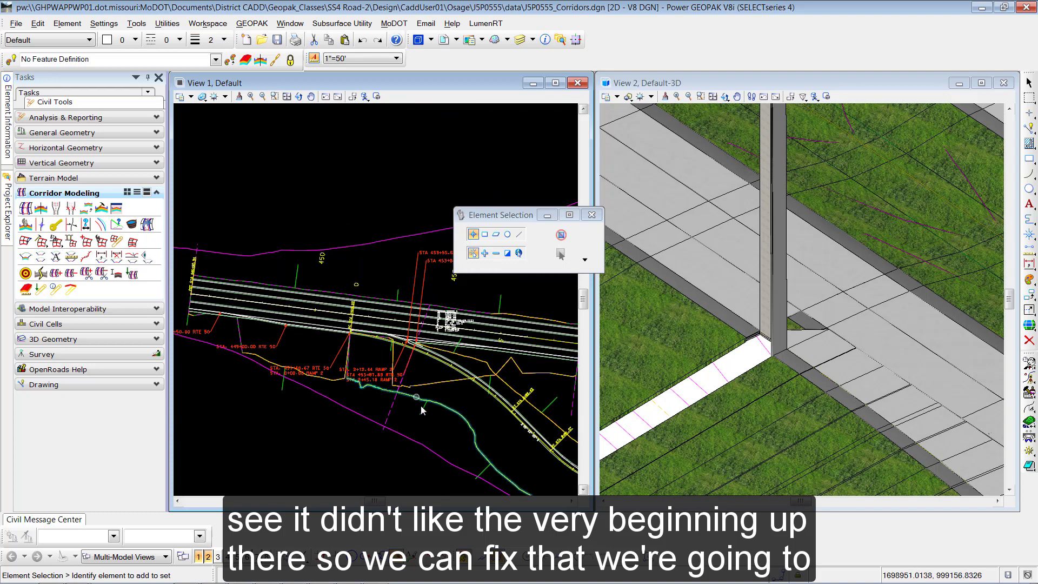
left_click(423, 412)
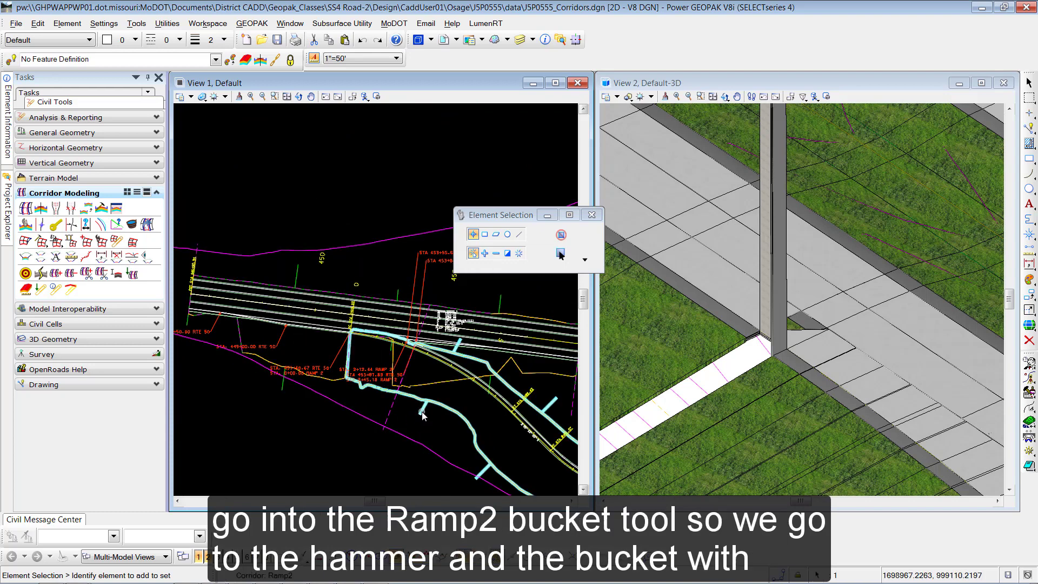
left_click(517, 406)
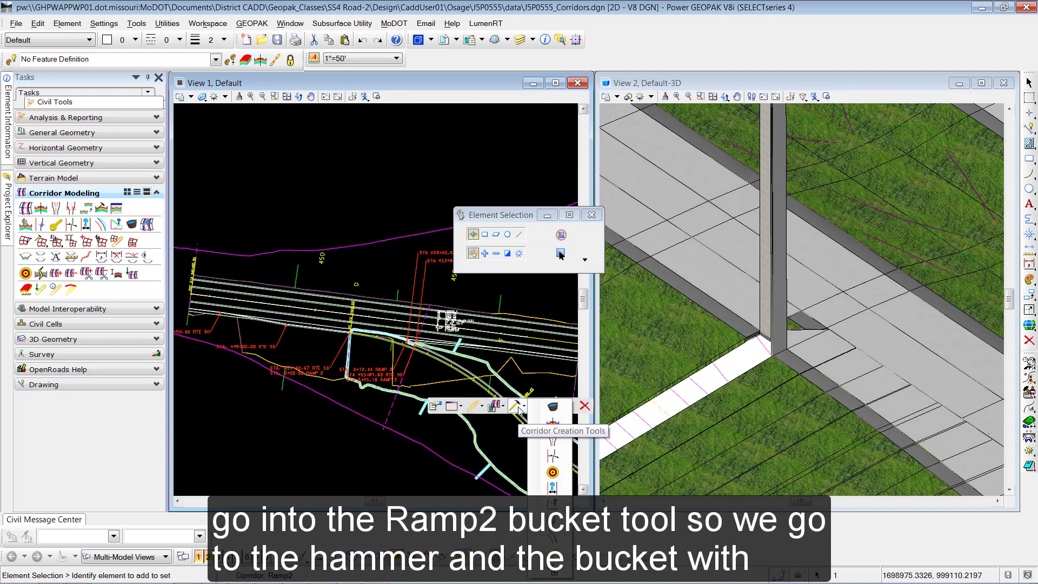
left_click(551, 408)
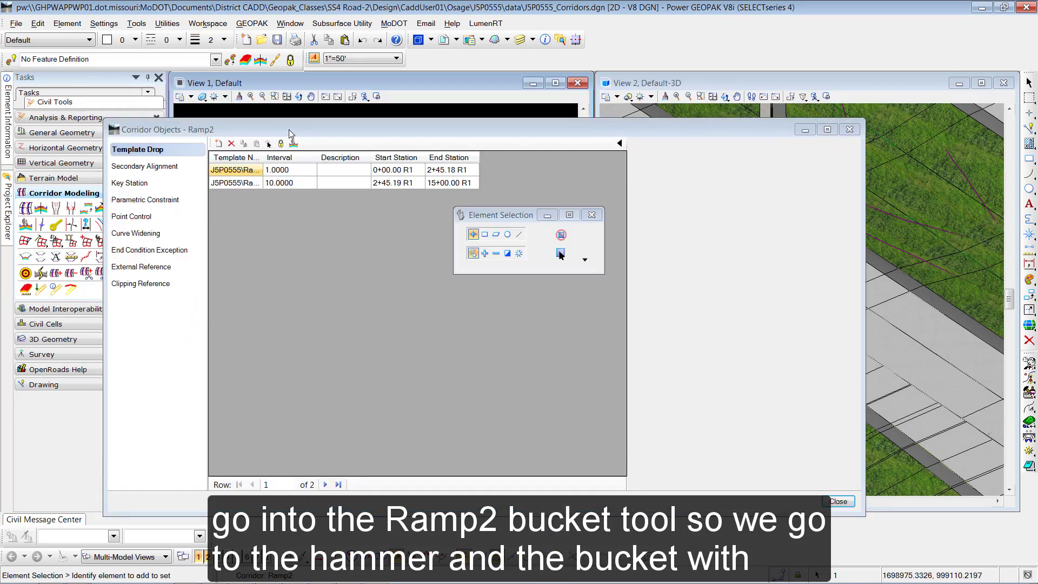
left_click_drag(290, 134, 229, 80)
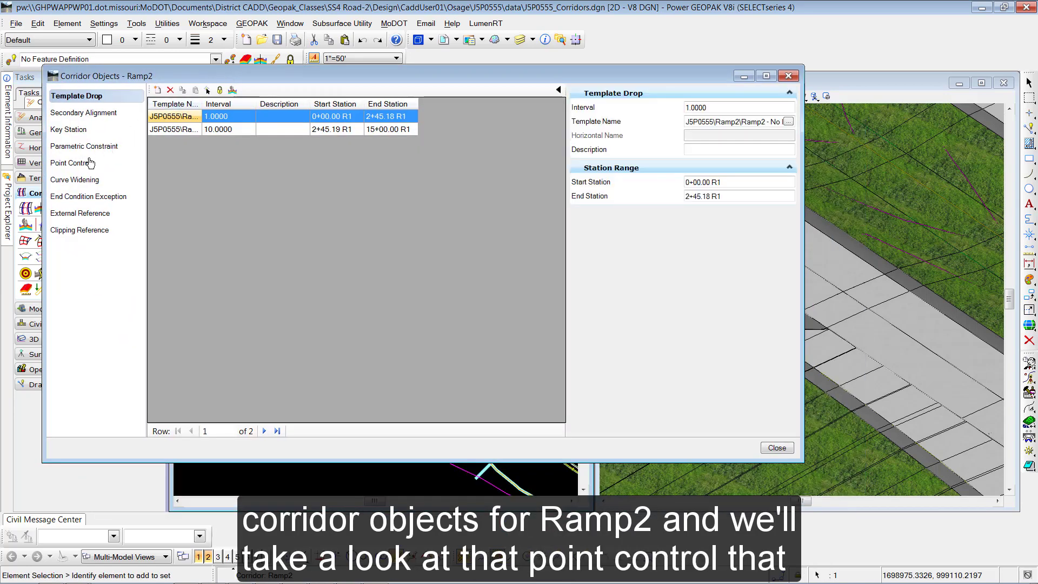
left_click(86, 163)
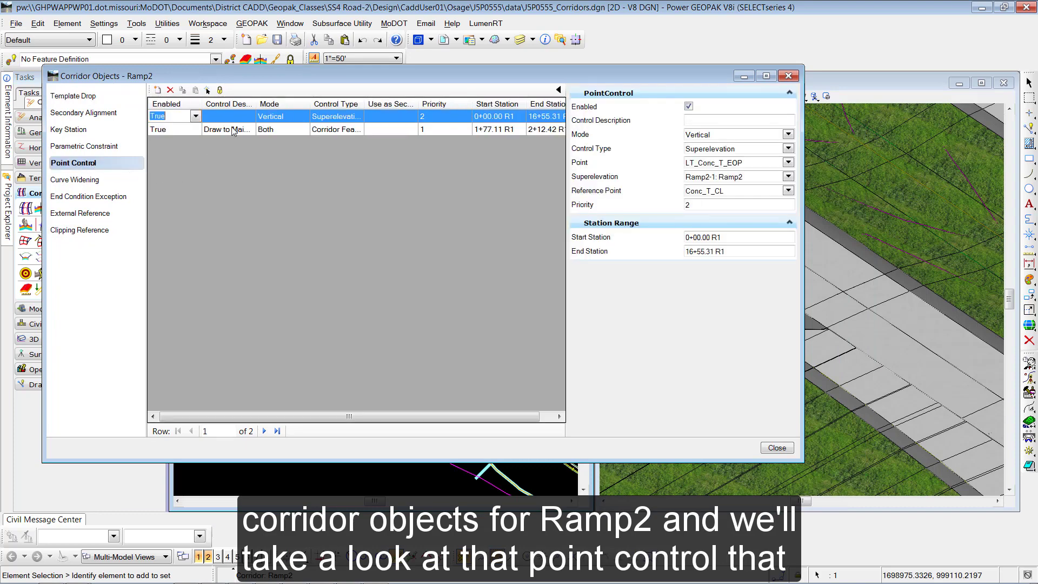
left_click(219, 134)
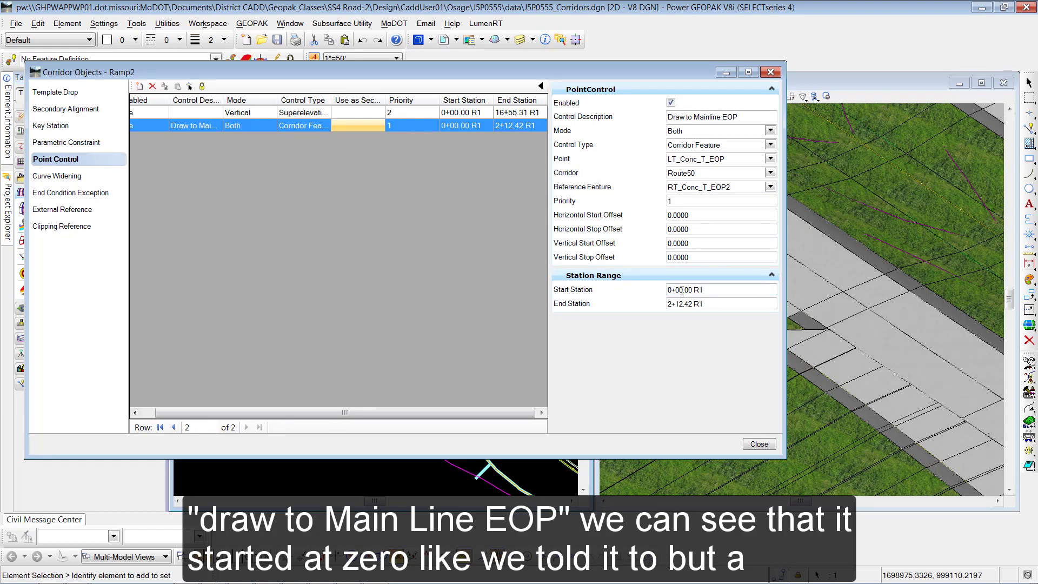
- Set the start station of the "Draw to Mainline EOP" point control to 0+01.00 and close the corridor objects
left_click_drag(680, 290, 683, 290)
type("1")
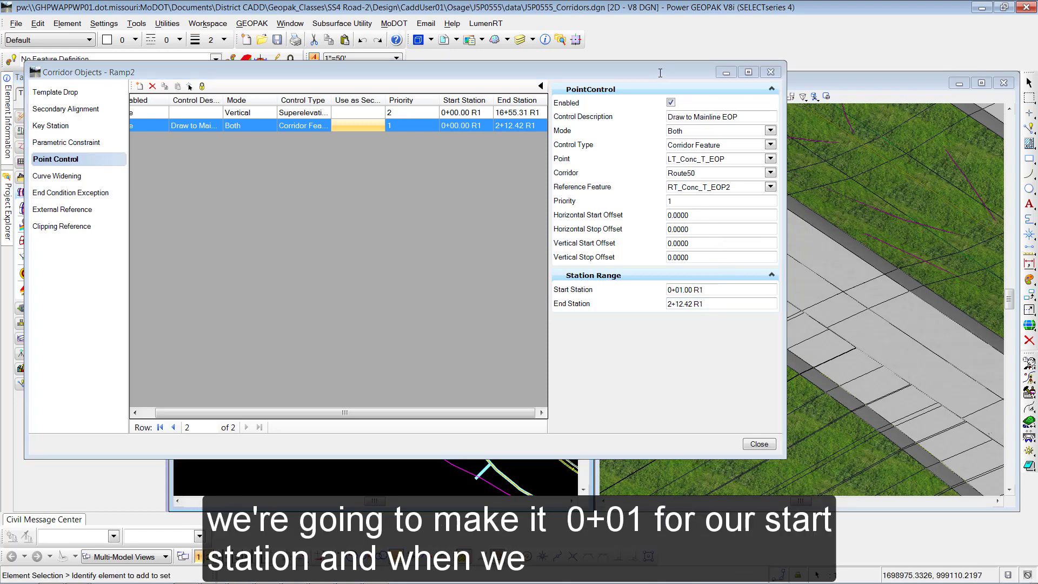
left_click_drag(666, 75, 576, 79)
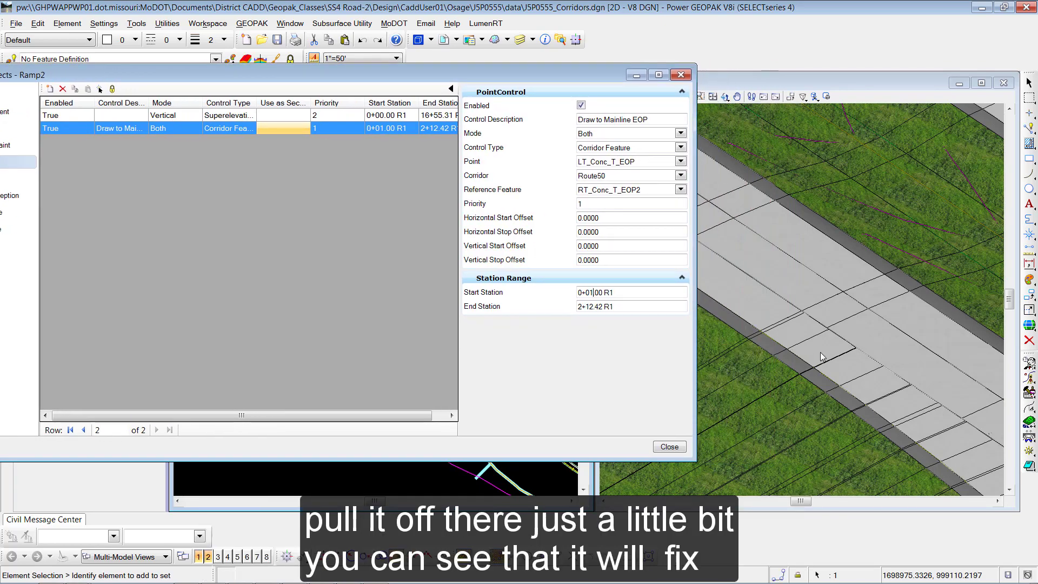
left_click(670, 447)
- Examine the ramp pavement against Route50 in 3D from the ramp's beginning to the gore, and the matching stations in plan
scroll(784, 396, "up", 2)
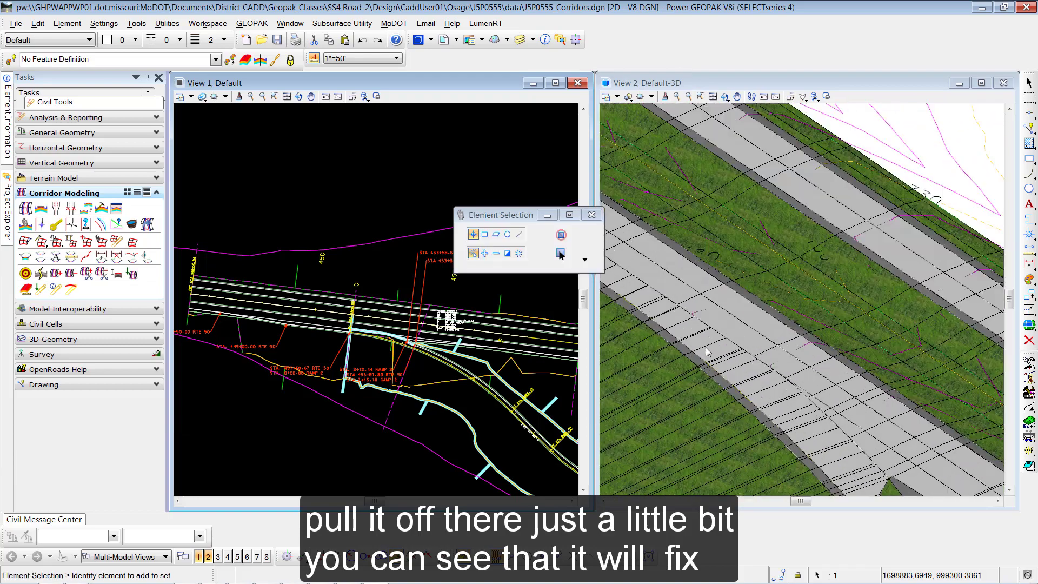
middle_click_drag(819, 413, 744, 353)
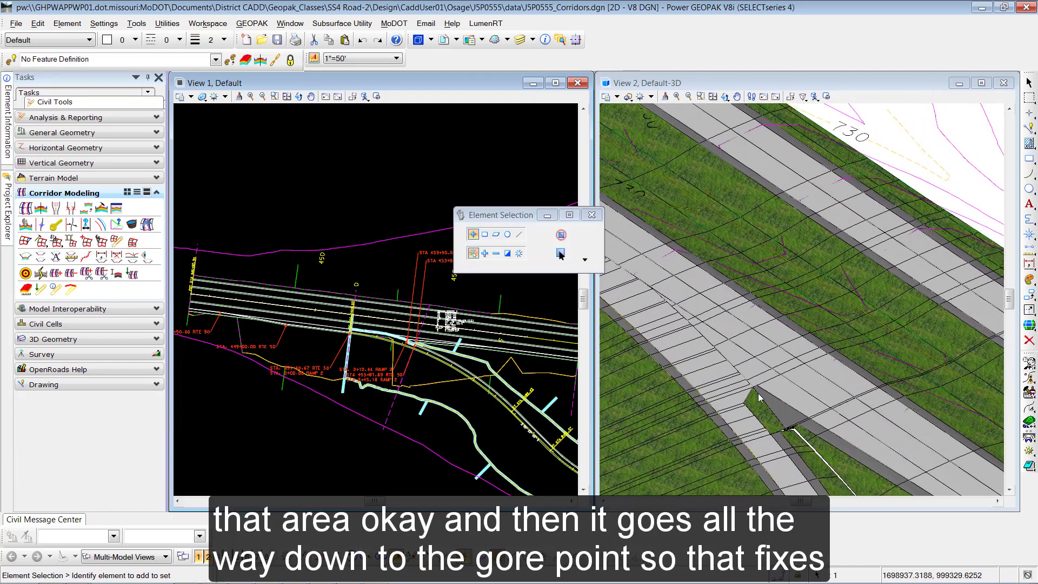
scroll(753, 392, "up", 4)
scroll(753, 391, "down", 4)
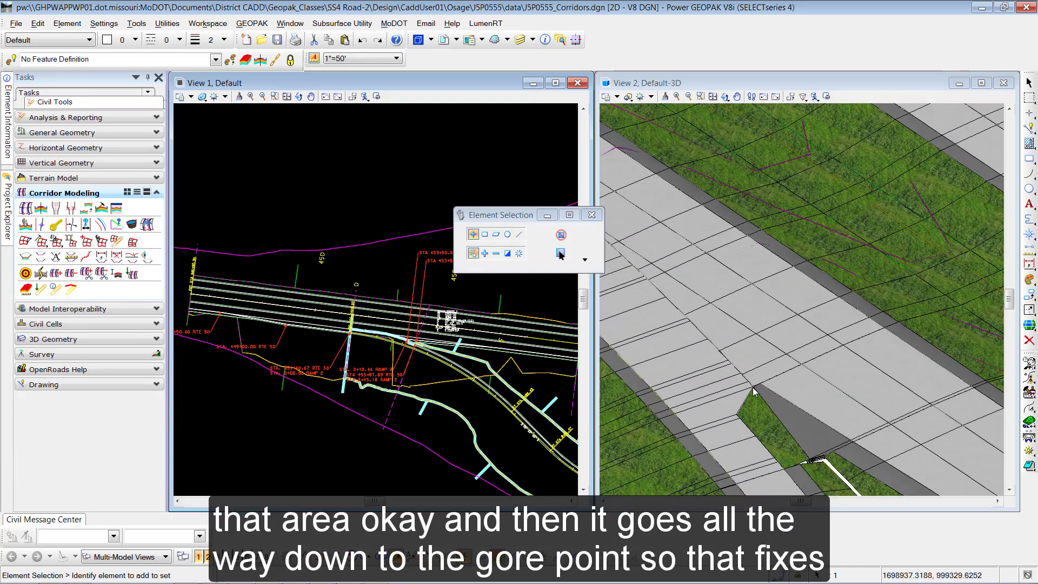
middle_click_drag(753, 391, 869, 486)
scroll(707, 352, "up", 2)
scroll(714, 357, "down", 4)
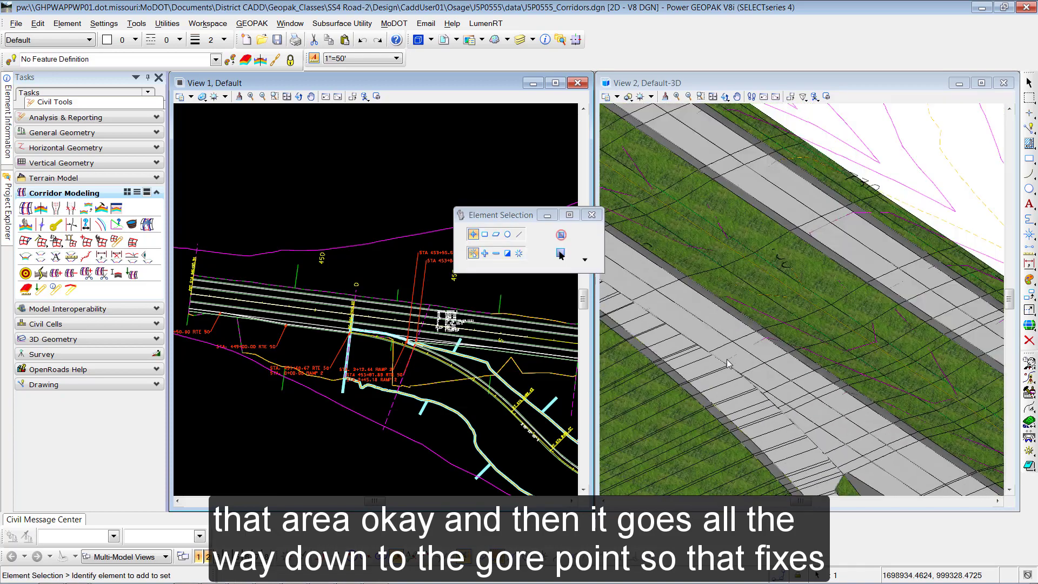
middle_click_drag(793, 413, 735, 268)
left_click_drag(735, 268, 739, 240)
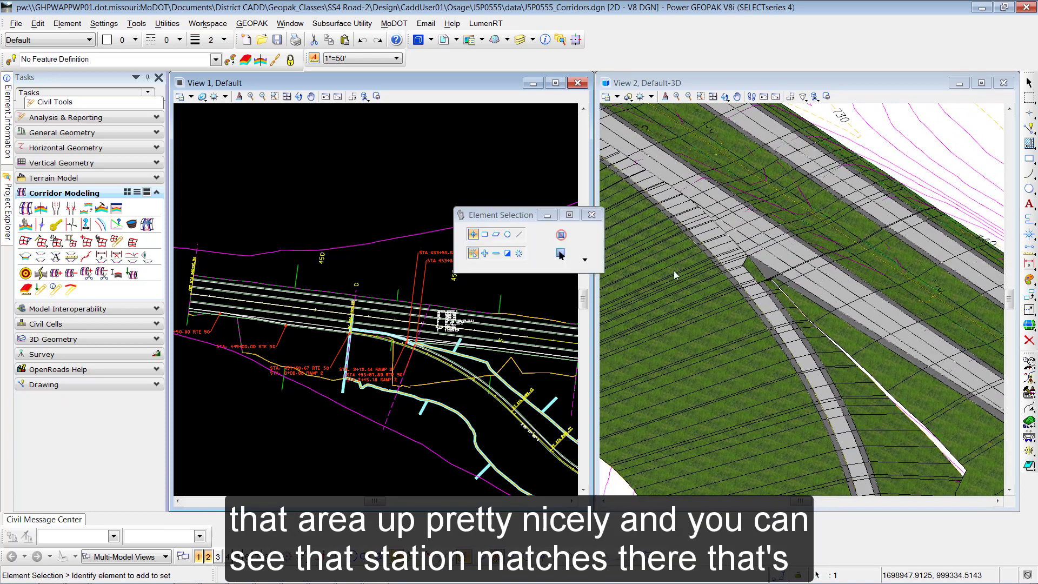
scroll(412, 373, "up", 3)
middle_click_drag(412, 373, 431, 381)
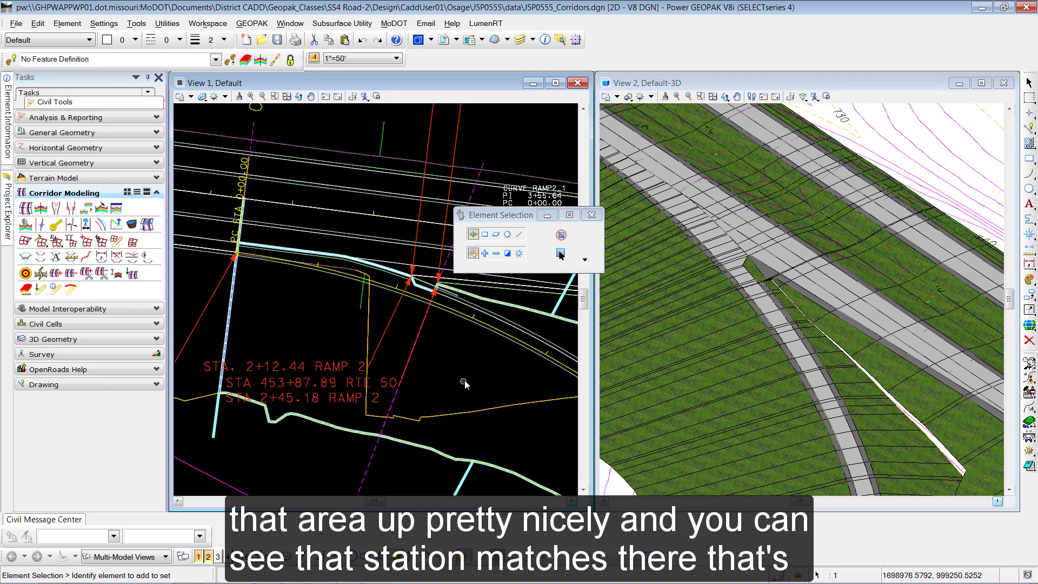
- Start a new point control on the Ramp2 corridor with its start station set to 2+12.44
scroll(346, 216, "down", 4)
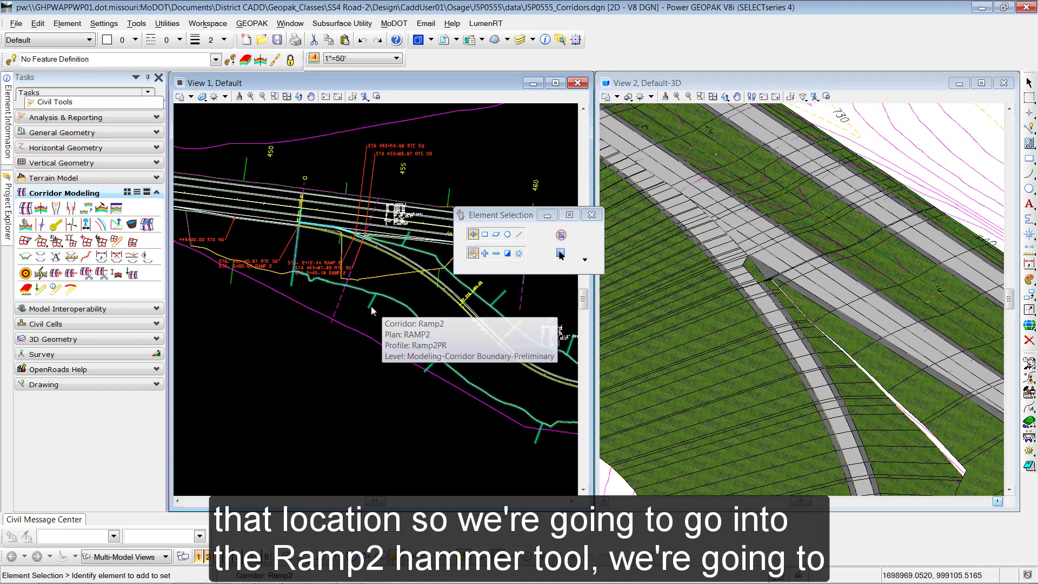
mouse_move(383, 305)
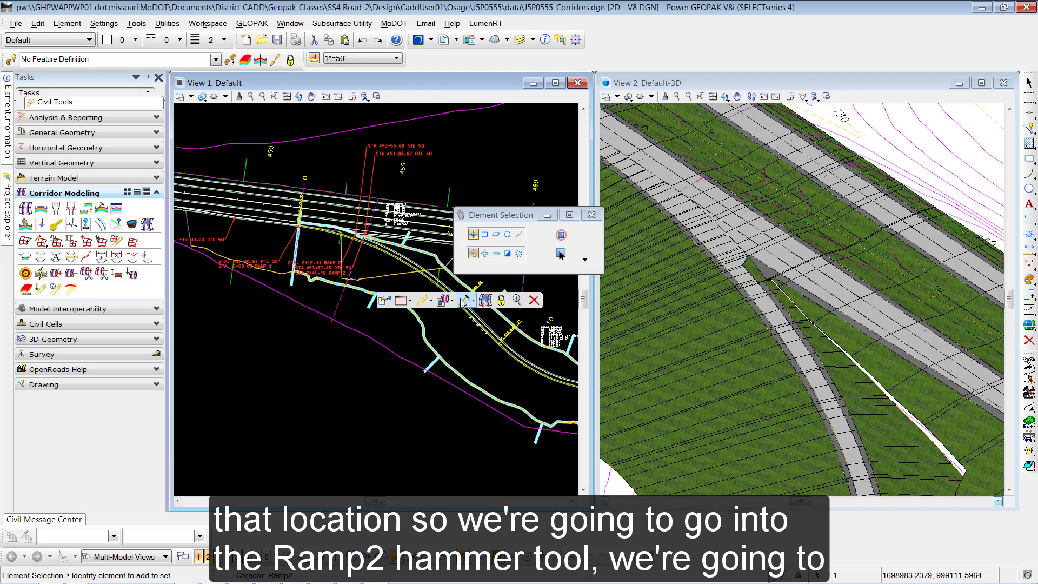
left_click(463, 301)
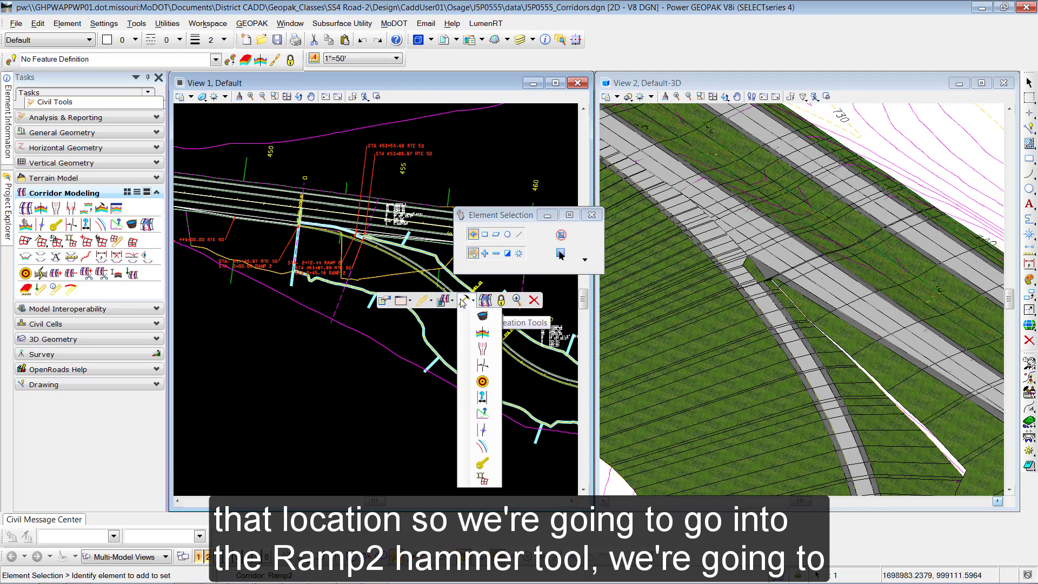
left_click(482, 430)
scroll(349, 251, "up", 2)
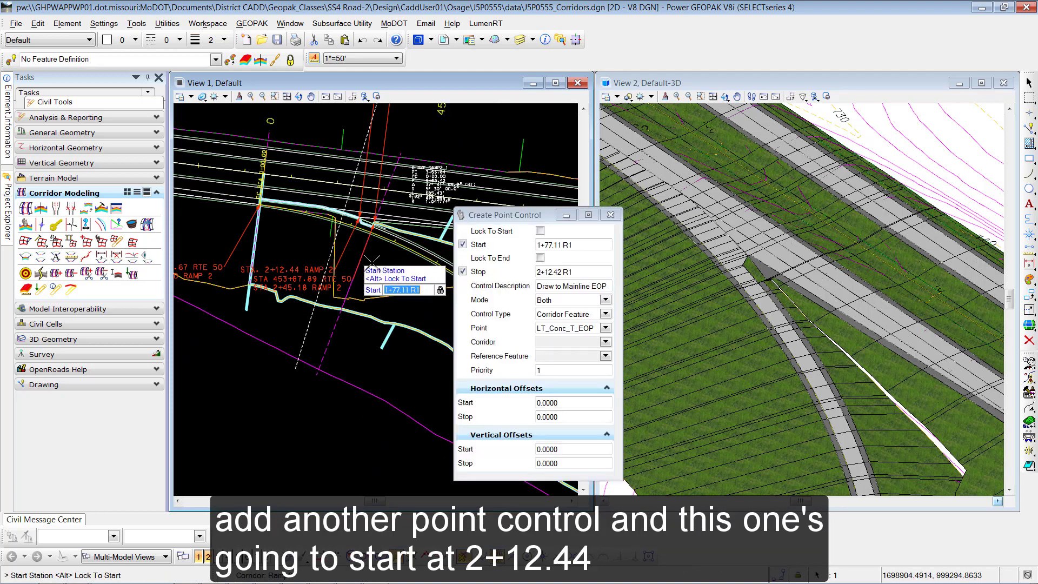
type("2")
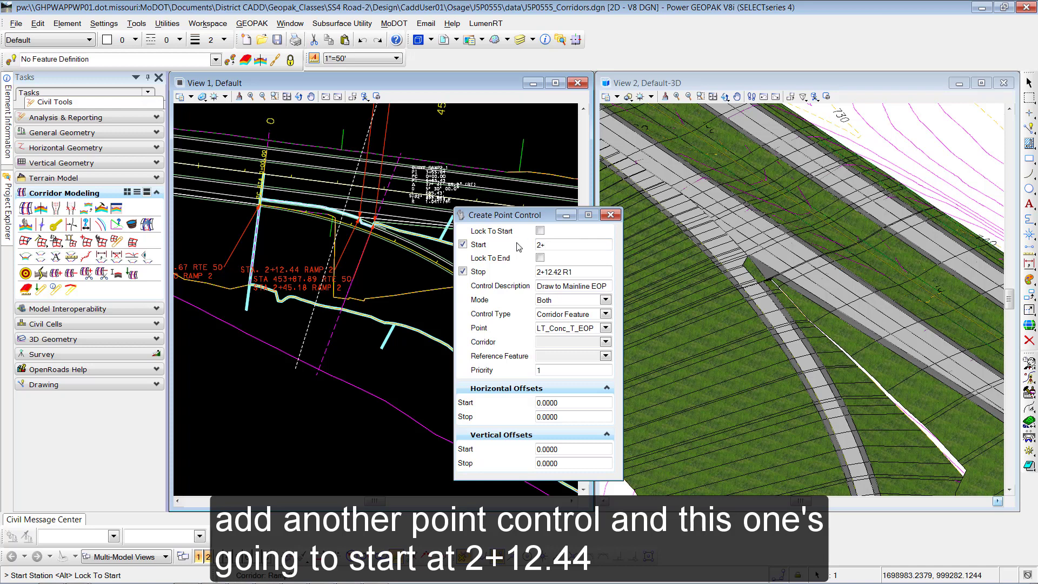
type("+12.4")
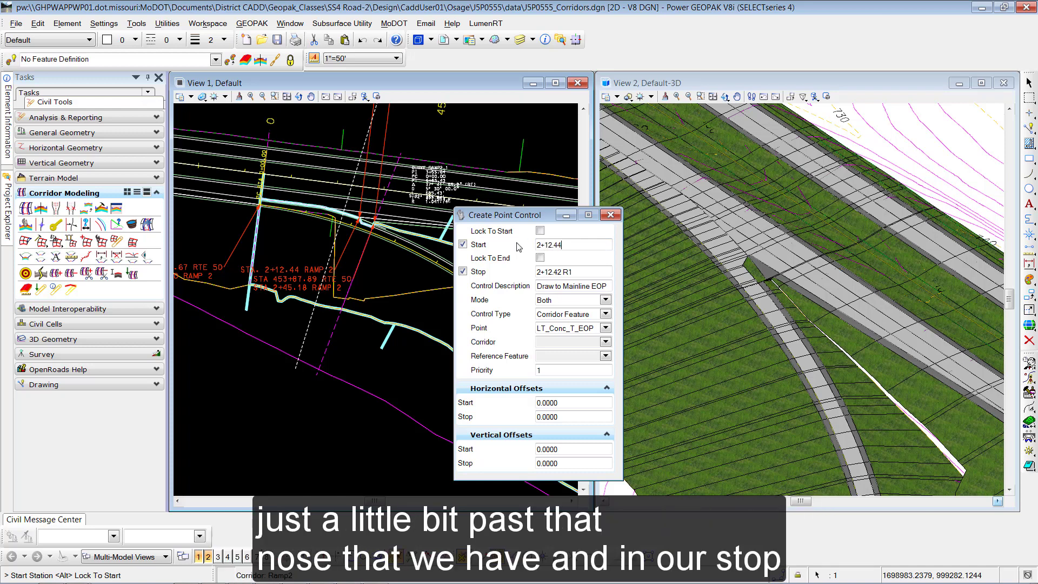
type("4")
key("Return")
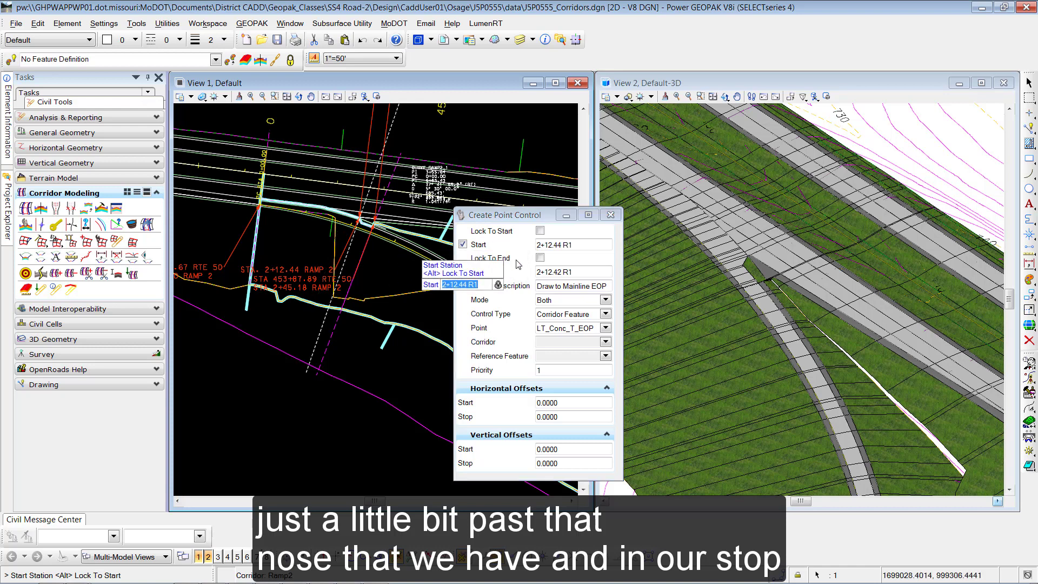
- Set the stop station of the new point control to 2+45.18 and accept it
left_click(523, 272)
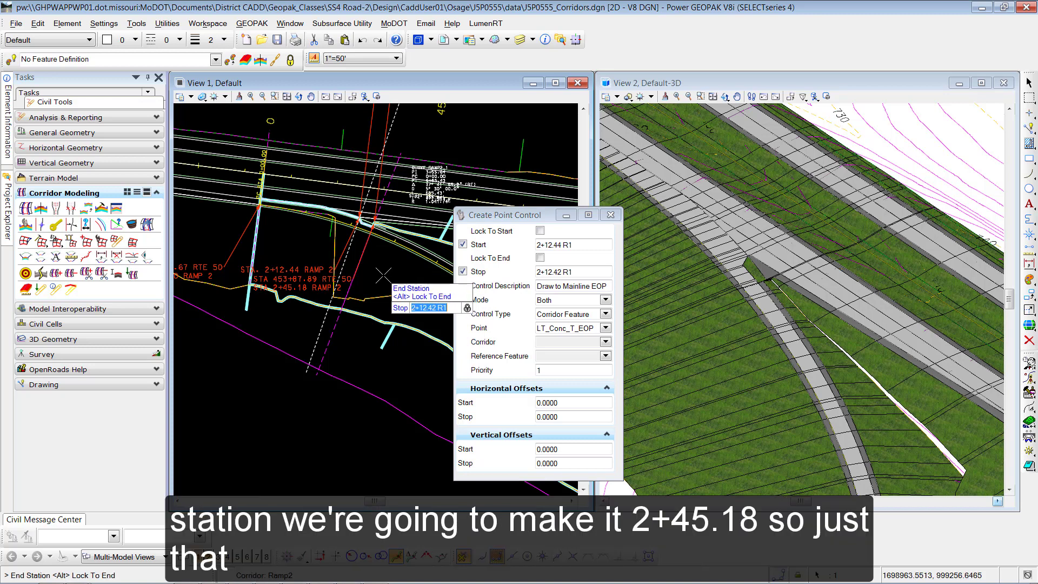
left_click_drag(576, 272, 533, 274)
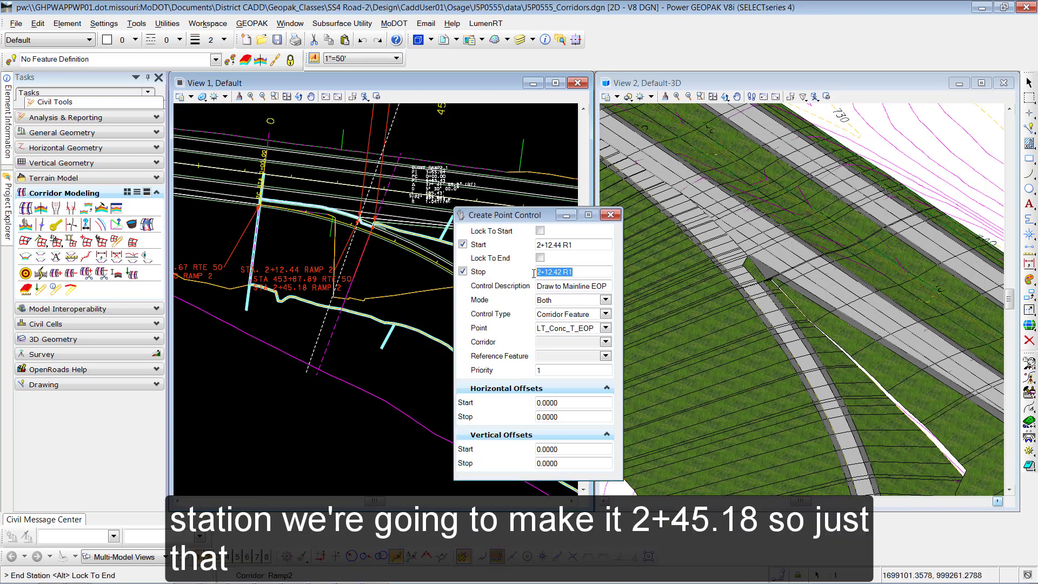
type("2+45.18")
key("Return")
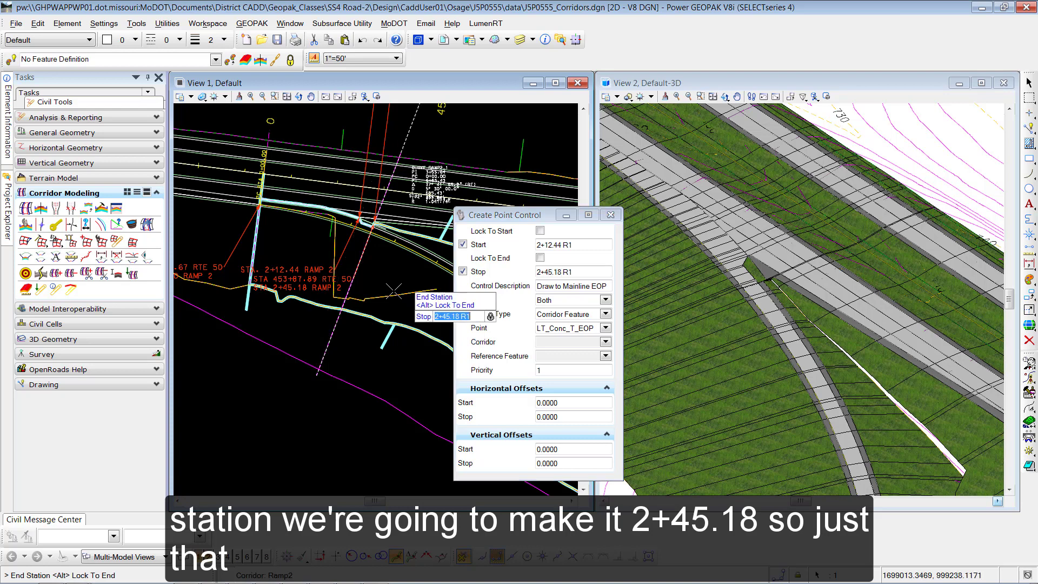
left_click(380, 275)
key("Return")
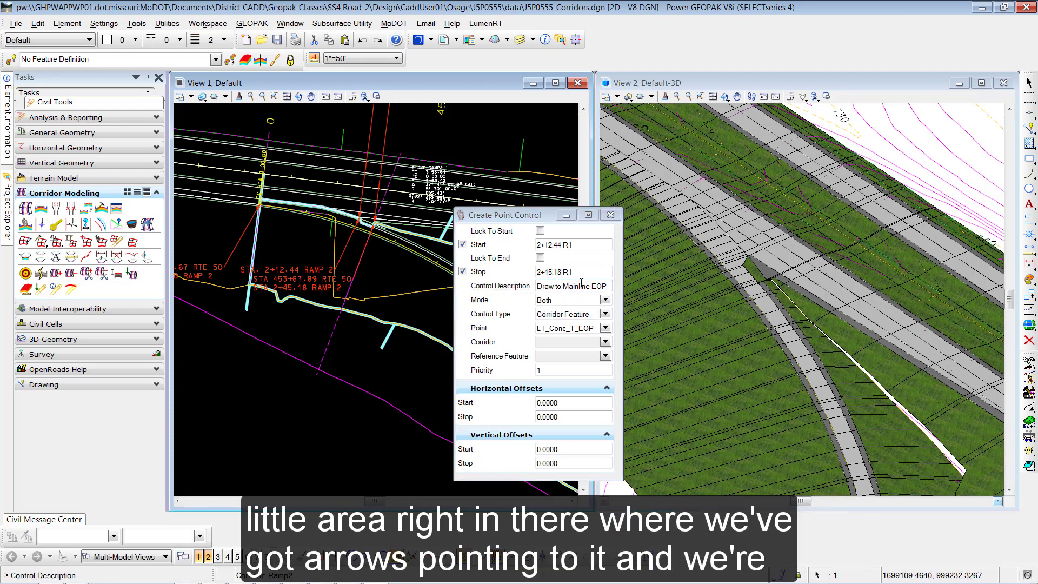
- Set the control description to "Draw to Mainline EOS" and accept the mode Both
left_click_drag(608, 285, 591, 286)
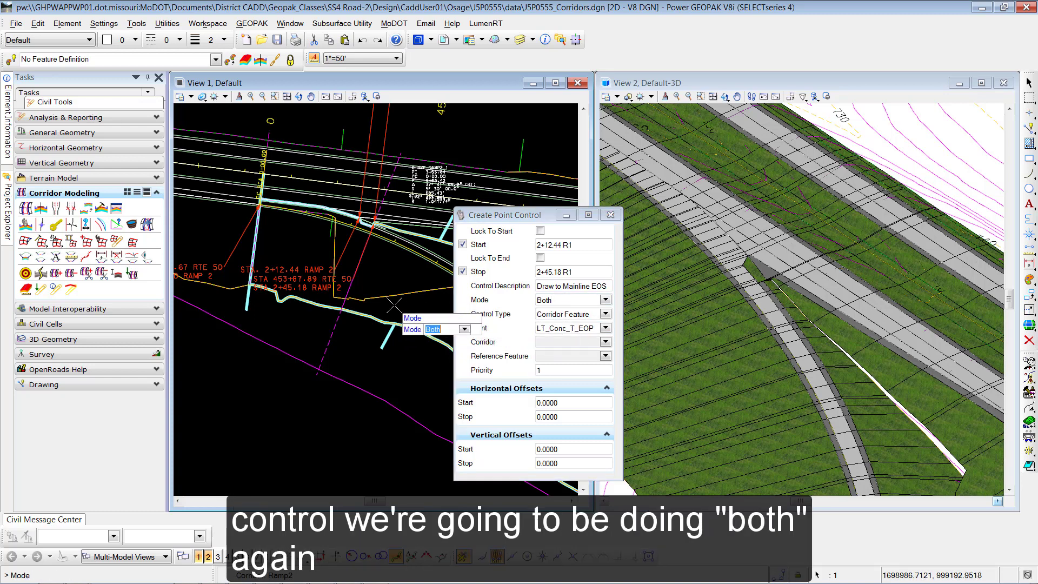
left_click(606, 300)
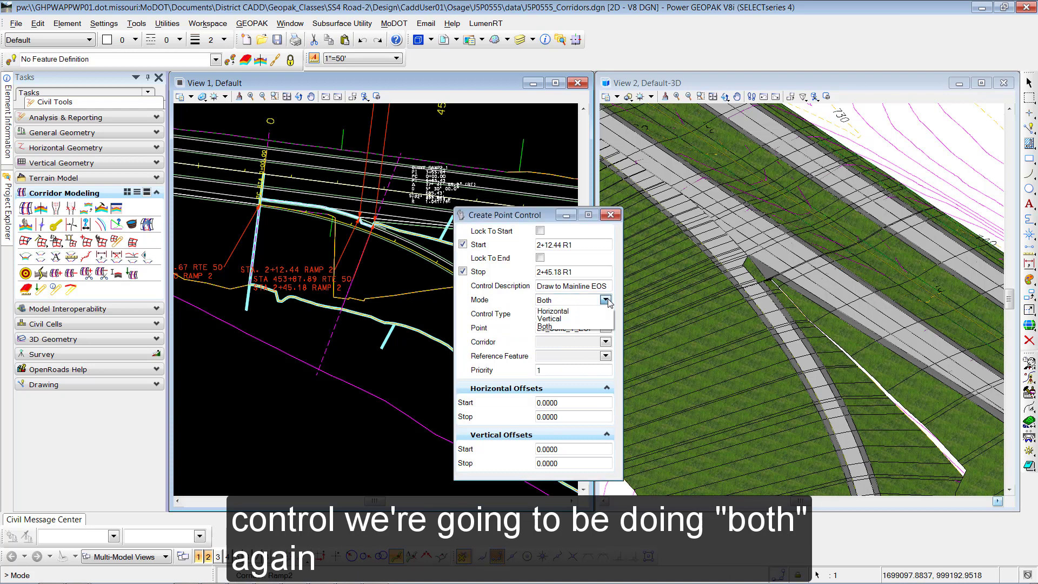
left_click(606, 300)
left_click(606, 300)
left_click(547, 326)
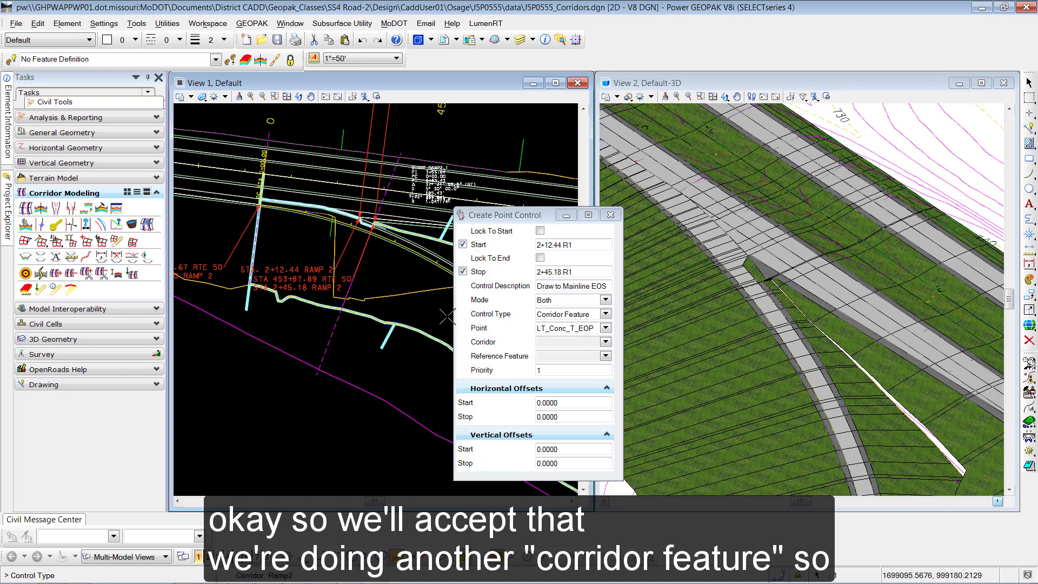
- Control the point LT_Conc_T_EOP as a Corridor Feature, using the Route50 corridor and its RT_AsphSurf_T_O_EOS1 linear element as reference feature
left_click(420, 310)
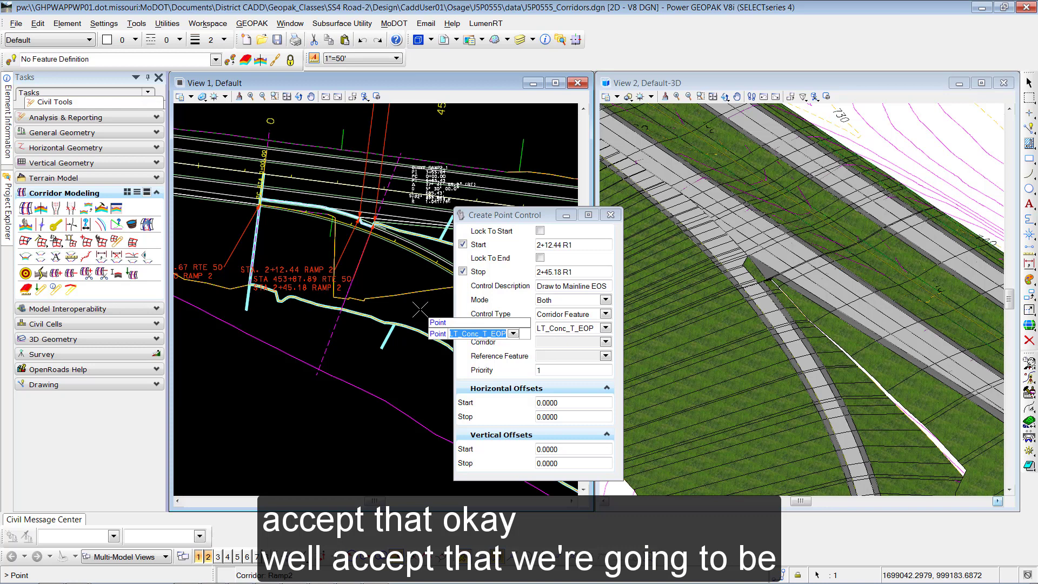
left_click(420, 310)
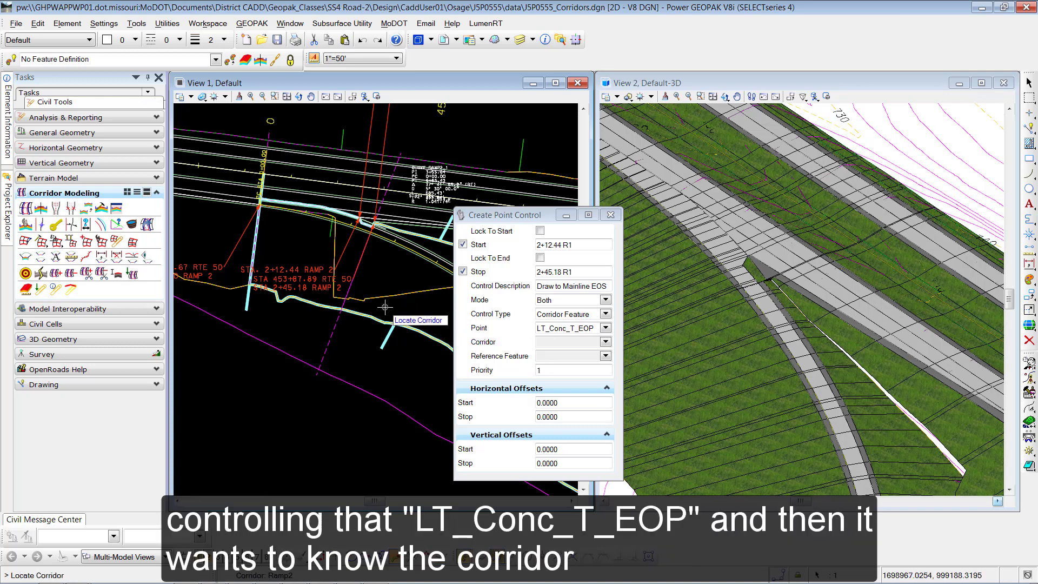
left_click(203, 286)
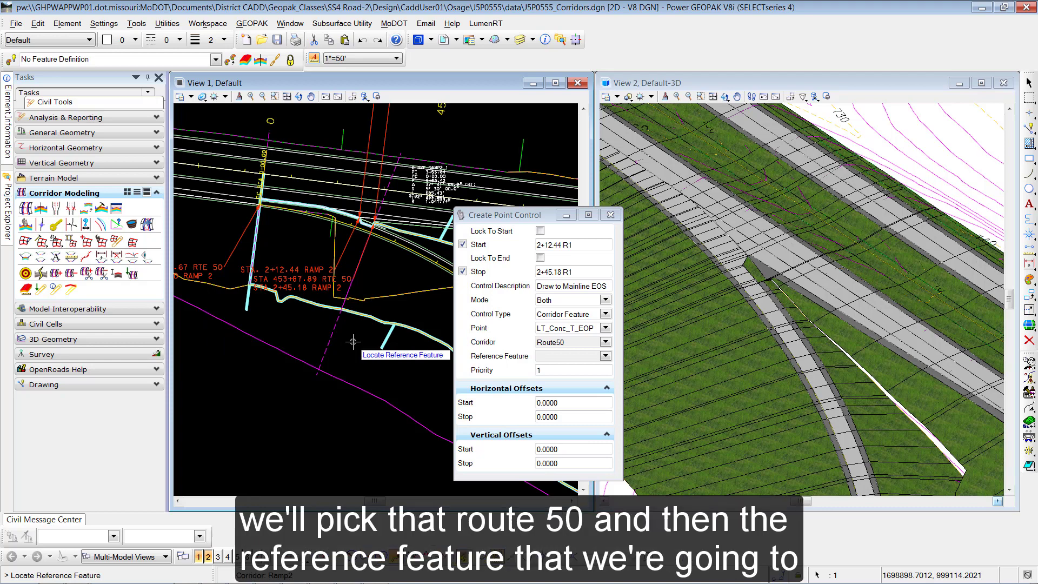
left_click(605, 356)
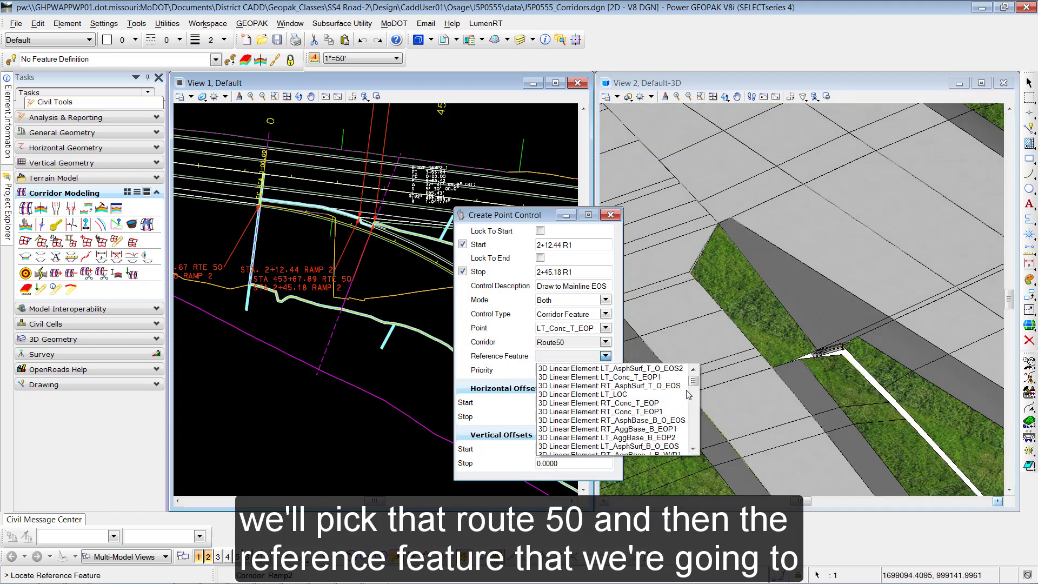
scroll(688, 394, "down", 5)
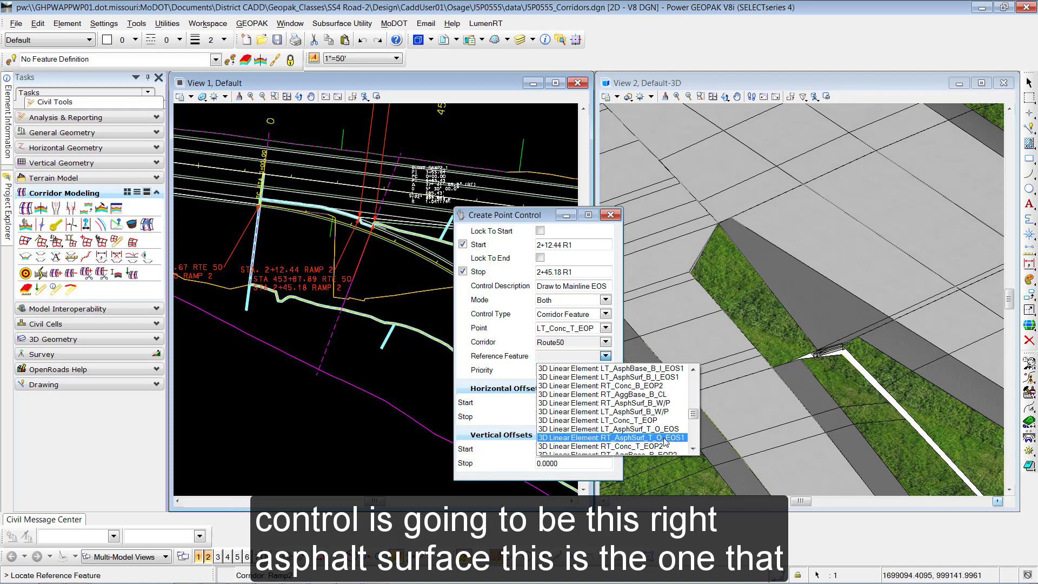
left_click(665, 437)
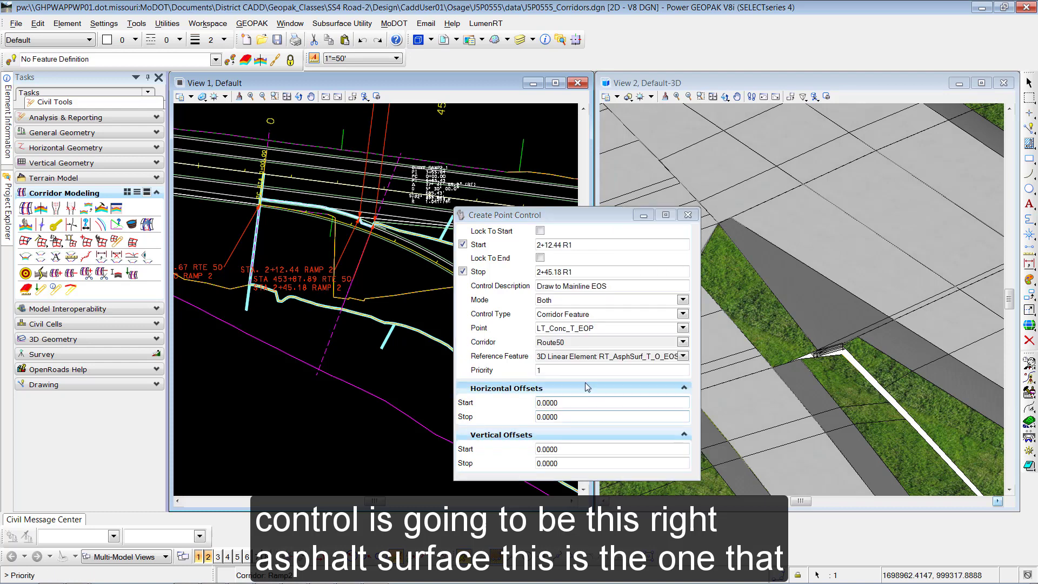
- Accept priority 1 and zero horizontal and vertical offsets to create the shoulder point control, and end the command
key("Tab")
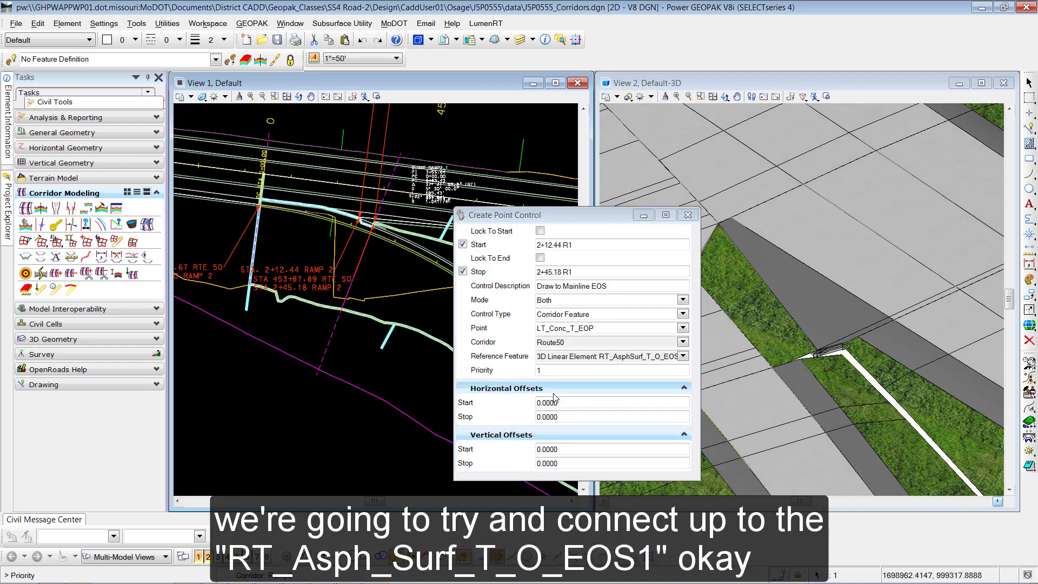
key("Tab")
key("Tab")
key("Tab")
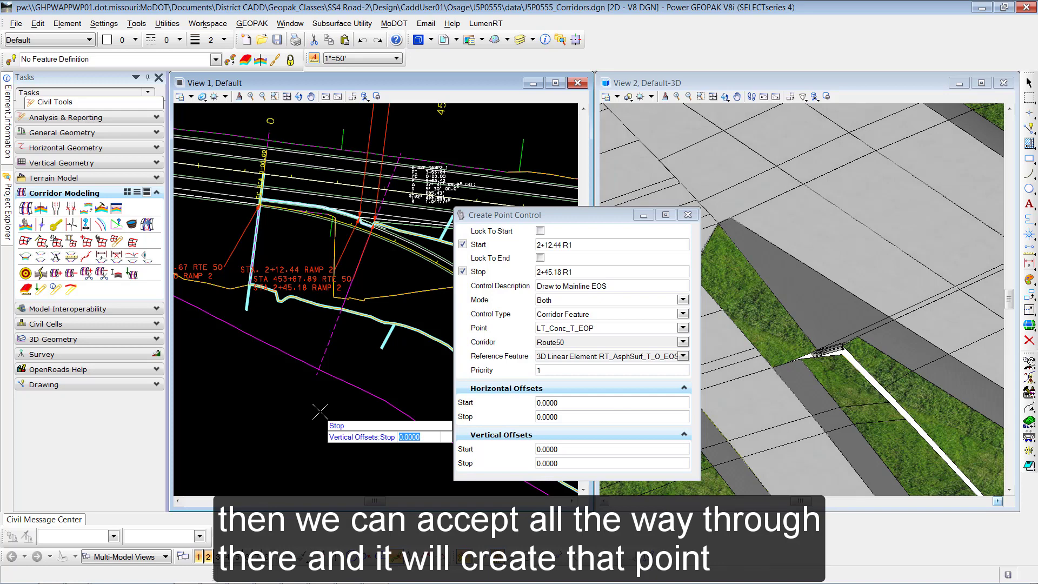
left_click(320, 412)
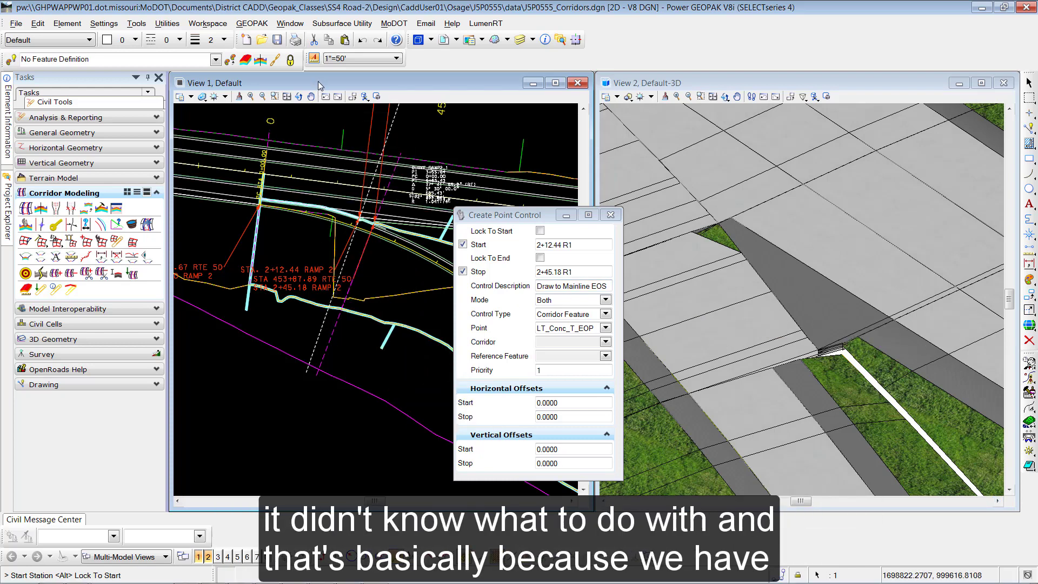
key("Escape")
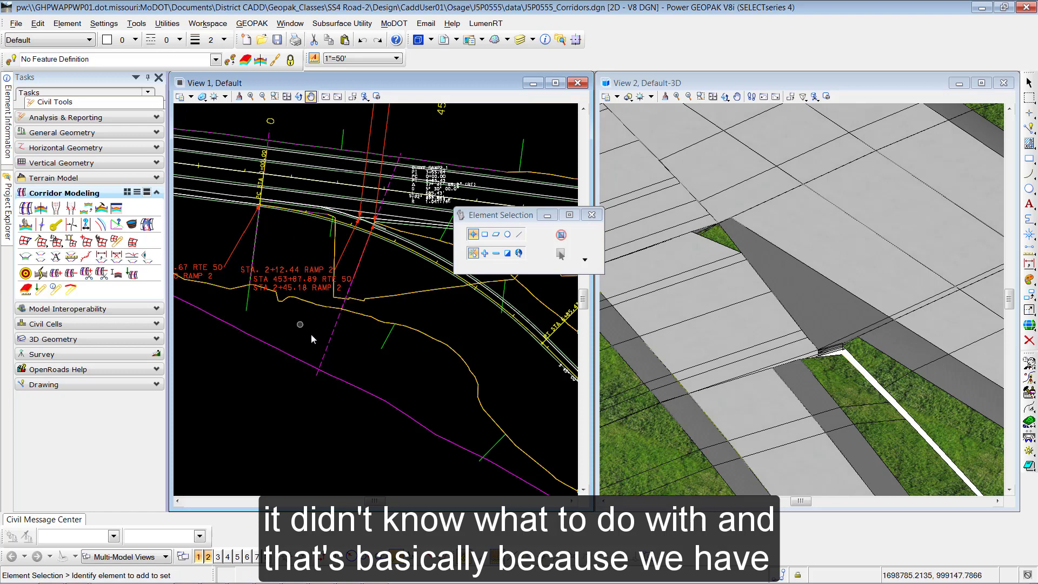
- Open the corridor objects of Ramp2, check the settings and station range of the "Draw to Mainline EOS" point control, and close them
scroll(415, 374, "down", 3)
middle_click_drag(415, 374, 302, 326)
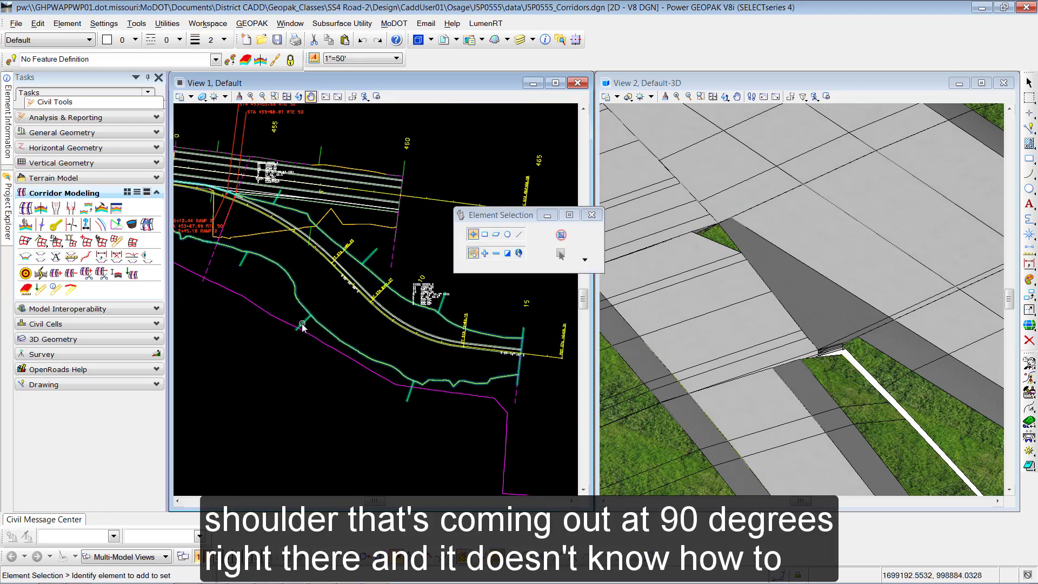
left_click(302, 326)
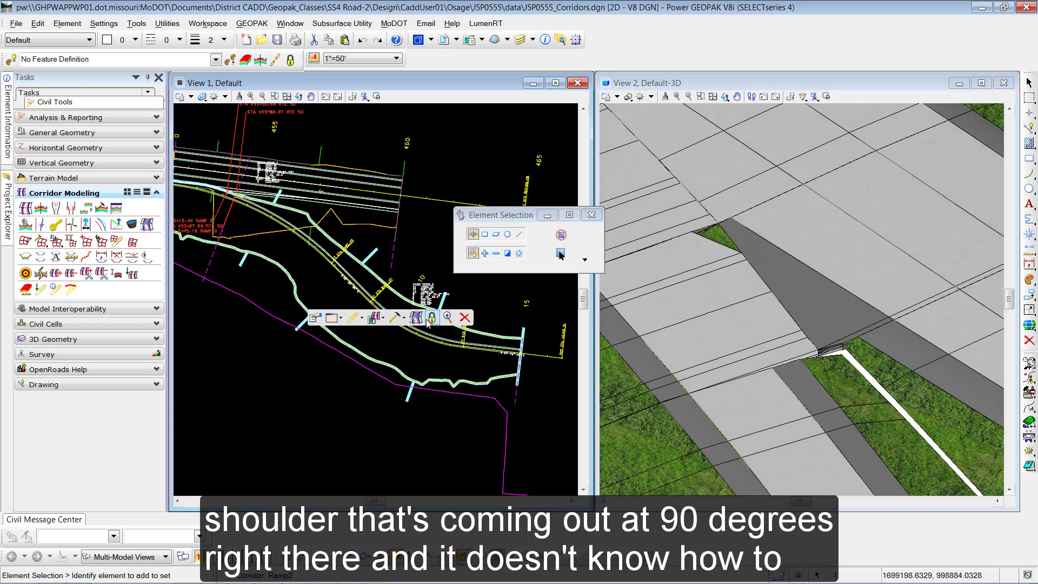
left_click(401, 317)
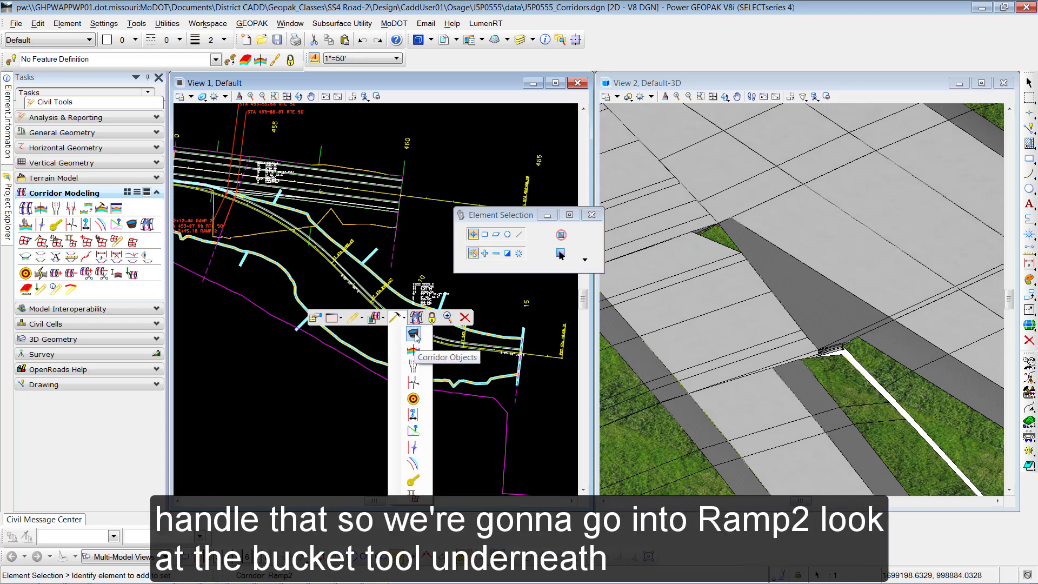
left_click(414, 335)
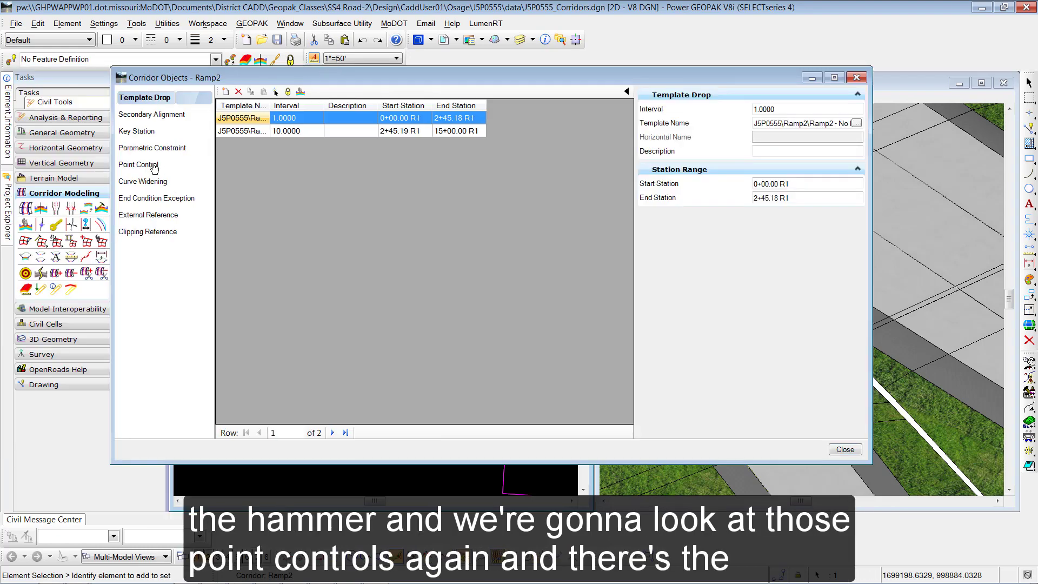
left_click(153, 166)
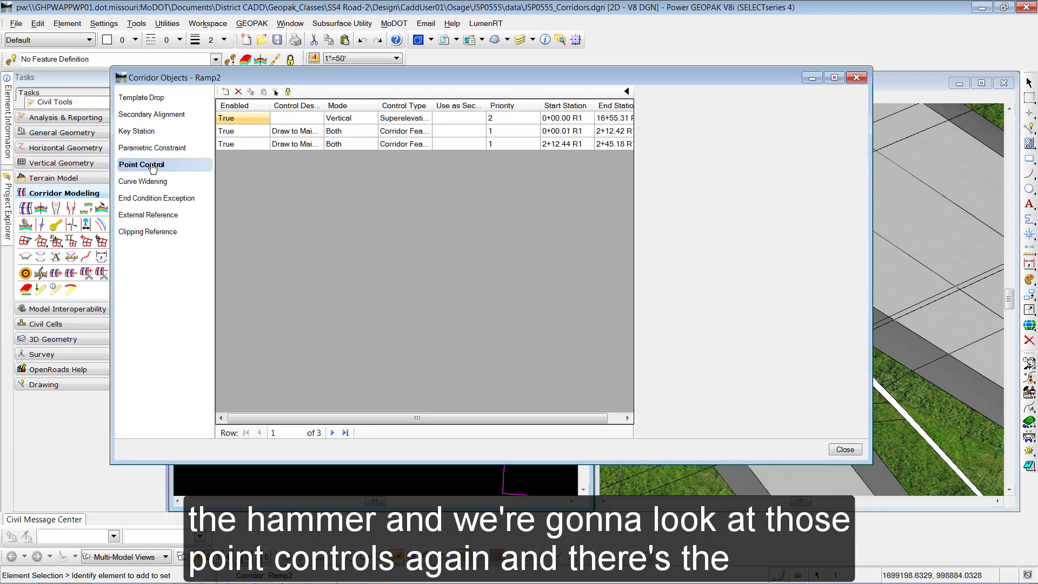
left_click(306, 145)
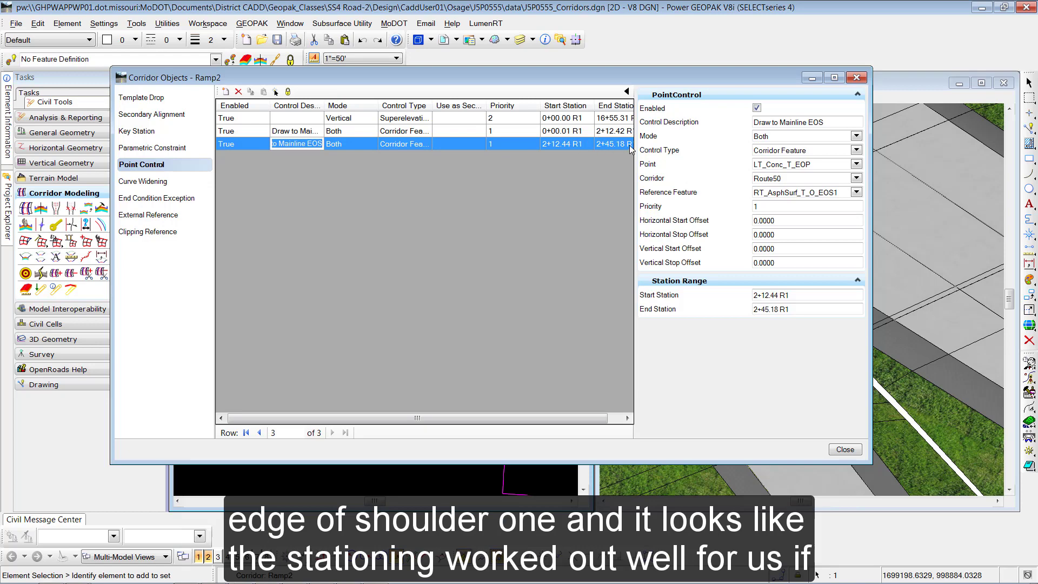
left_click(845, 450)
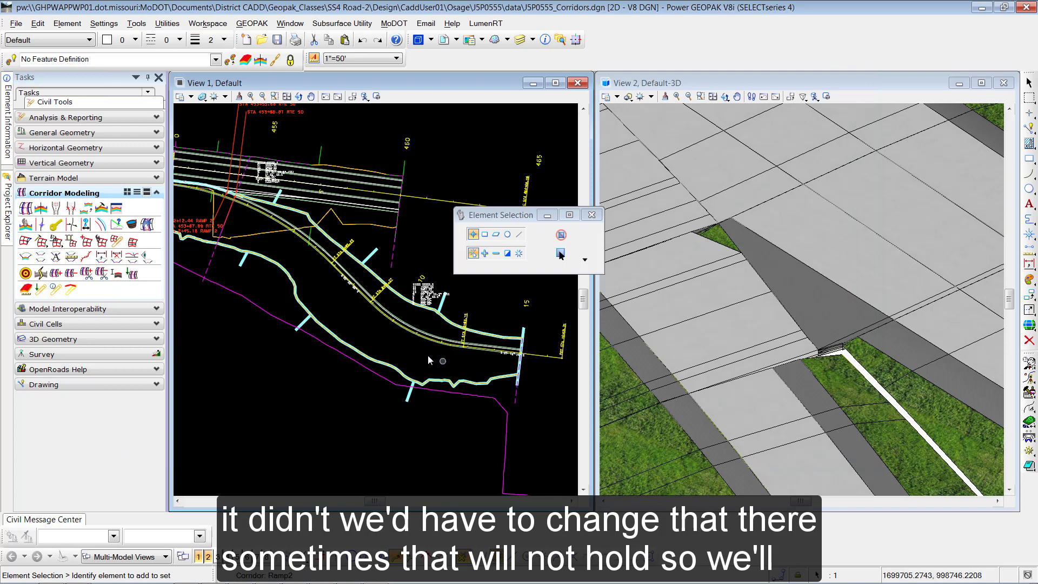
- Open the template drop of the Route50 corridor for editing
middle_click_drag(361, 319, 478, 402)
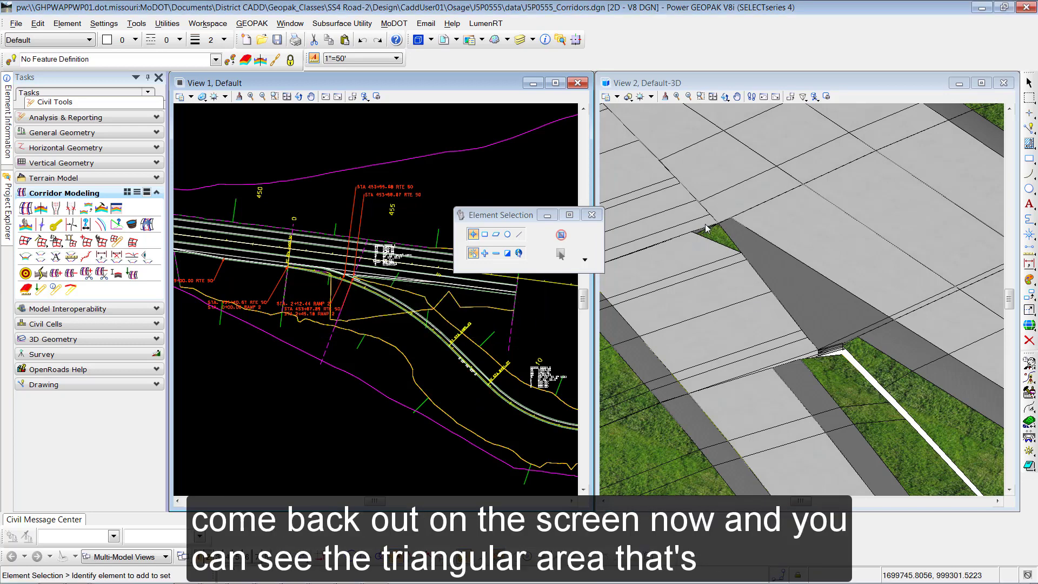
scroll(706, 227, "up", 4)
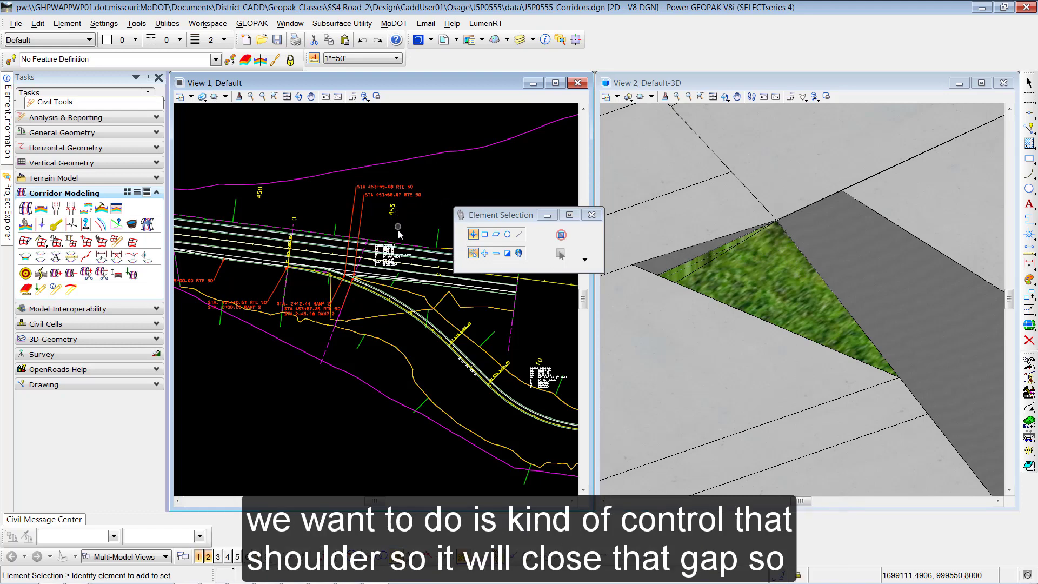
scroll(404, 235, "down", 2)
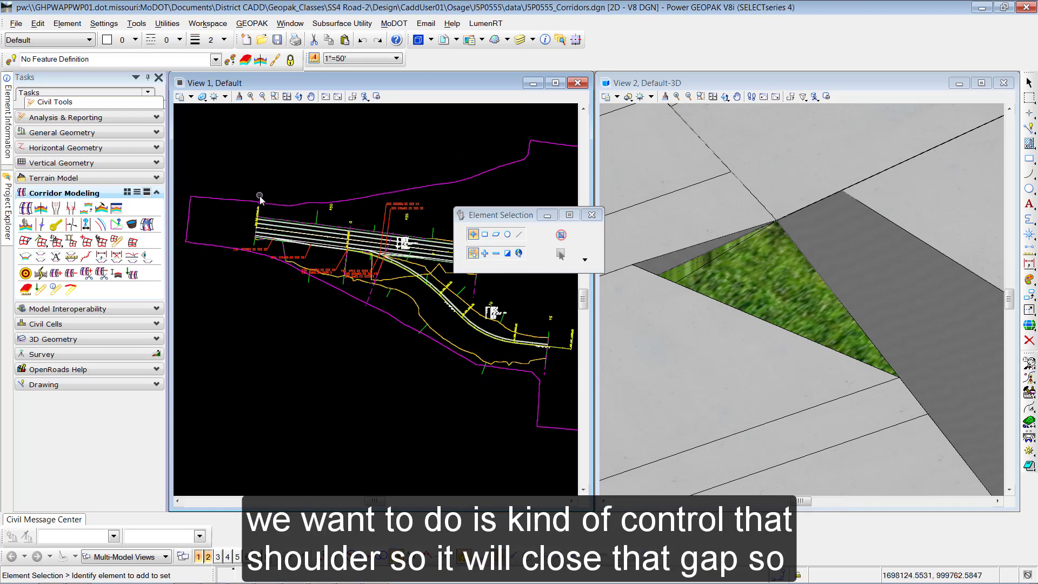
left_click(261, 197)
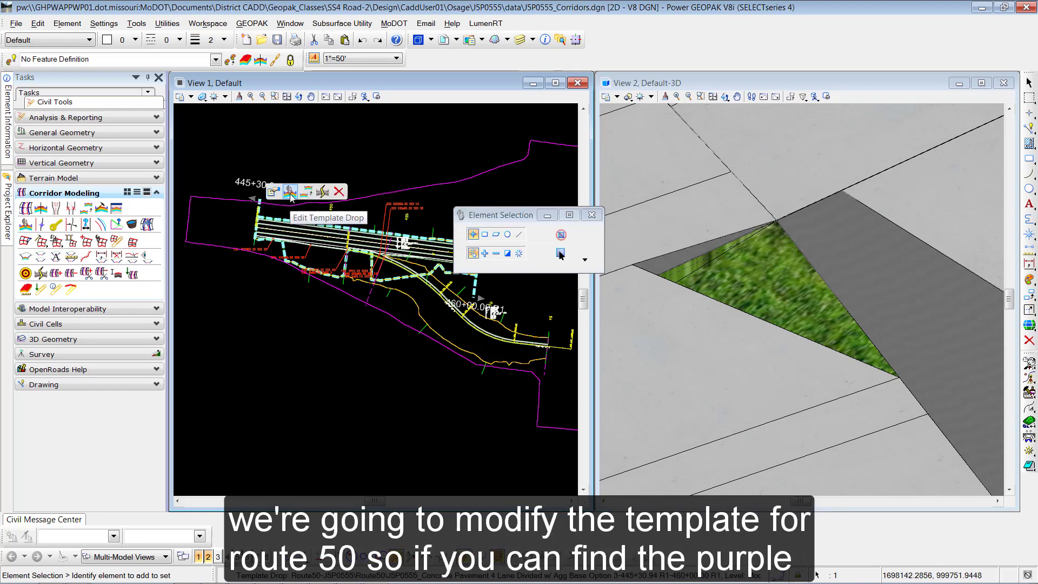
left_click(291, 192)
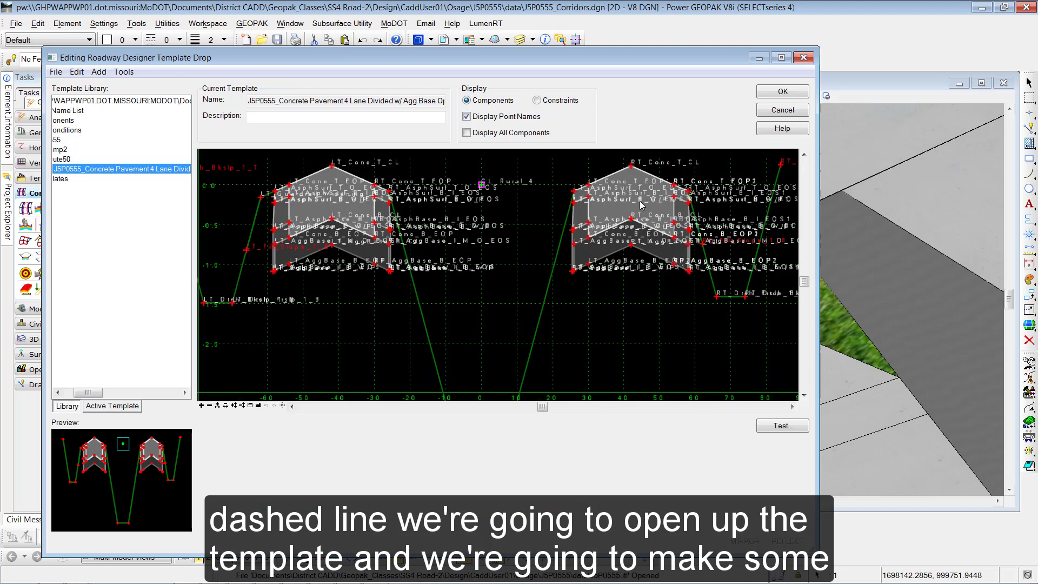
- Prefix the horizontal constraint label of point RT_AsphSurf_T_O_EOS1 with "RT_Outside_", making it RT_Outside_Shldr_Asph_A2_Width, and apply the change
scroll(646, 205, "up", 4)
middle_click_drag(627, 210, 492, 265)
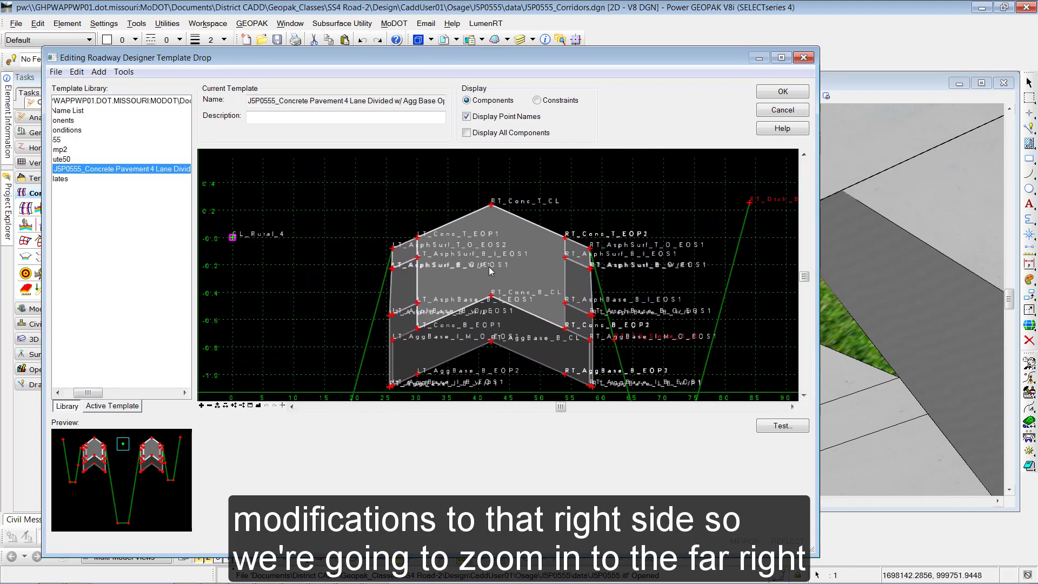
scroll(584, 255, "up", 4)
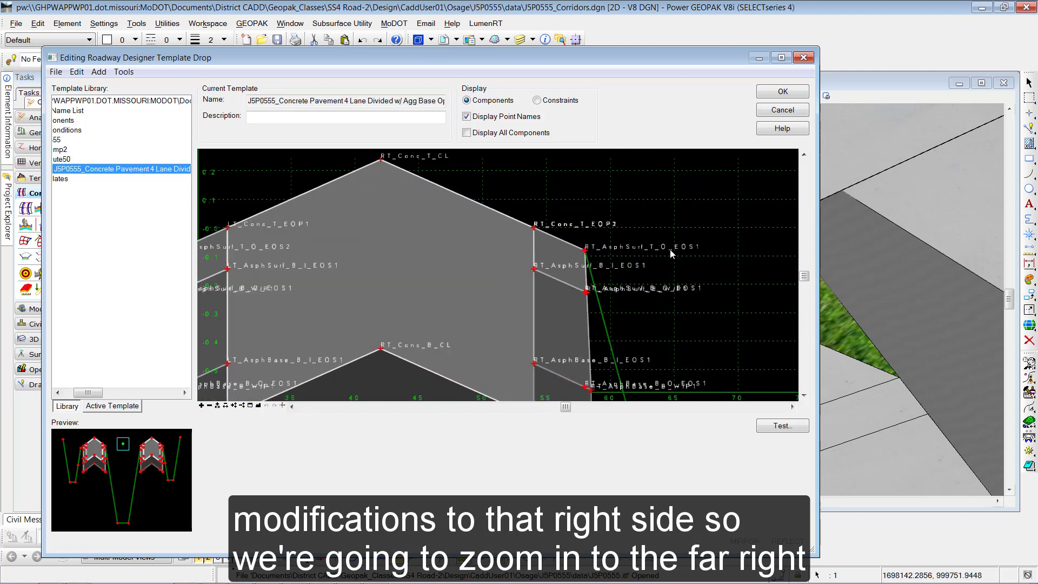
double_click(585, 250)
left_click_drag(289, 130, 513, 128)
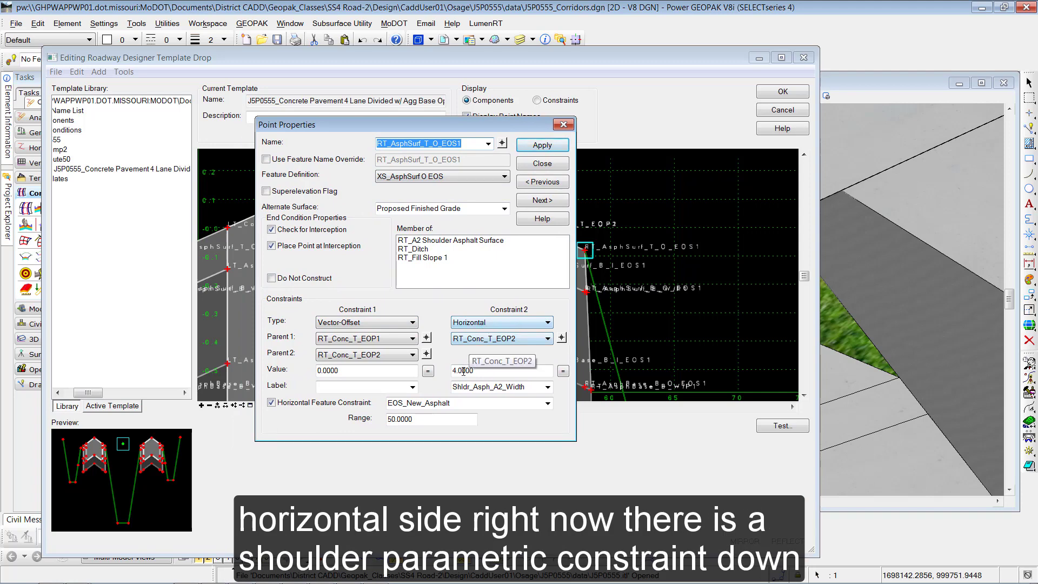
left_click(458, 389)
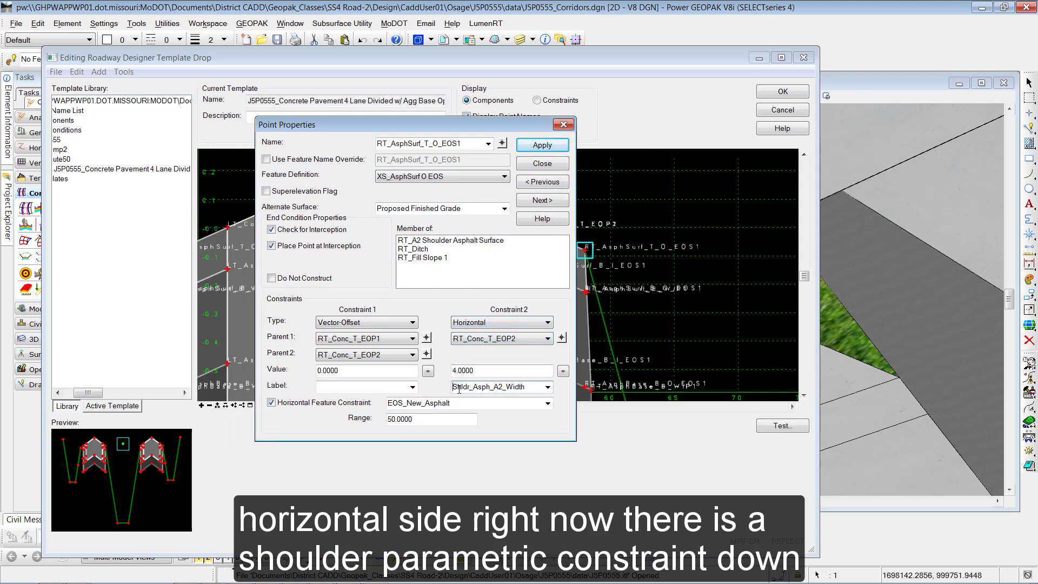
type("RT_Outside_")
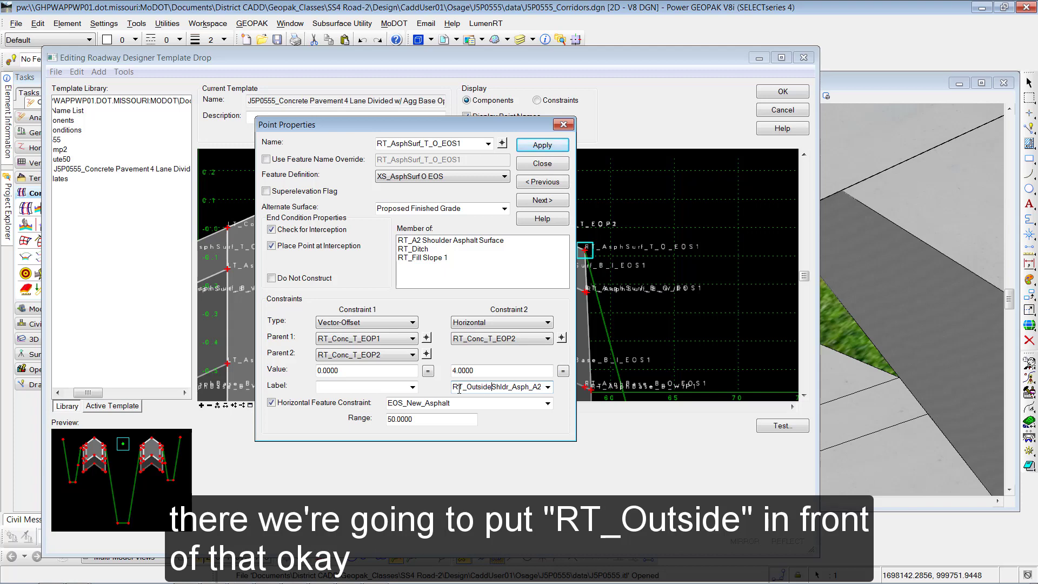
left_click(552, 150)
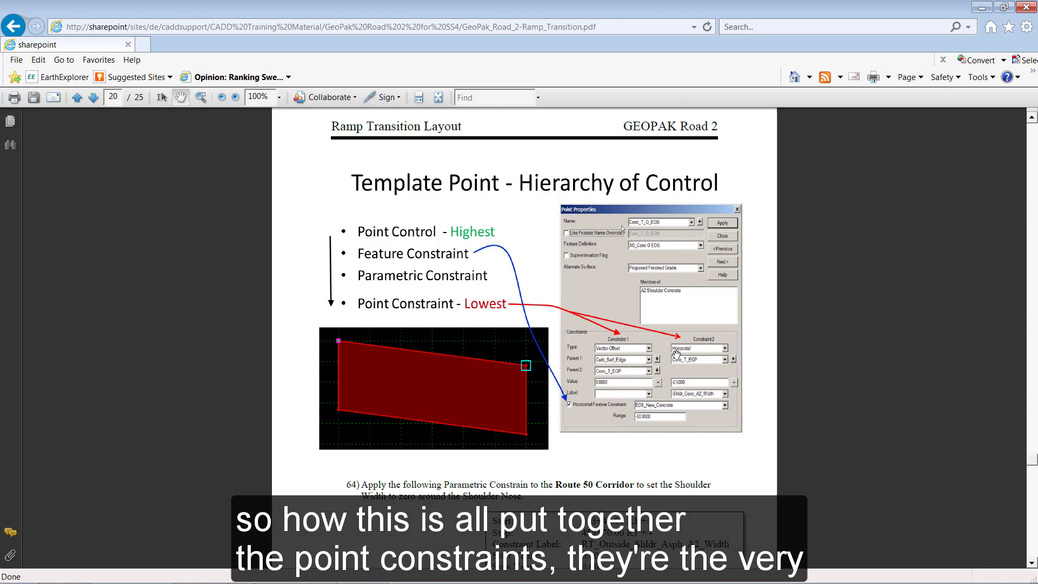
- Review the template point hierarchy of control and the Route 50 shoulder instructions in the ramp transition PDF in the browser
scroll(675, 354, "up", 1)
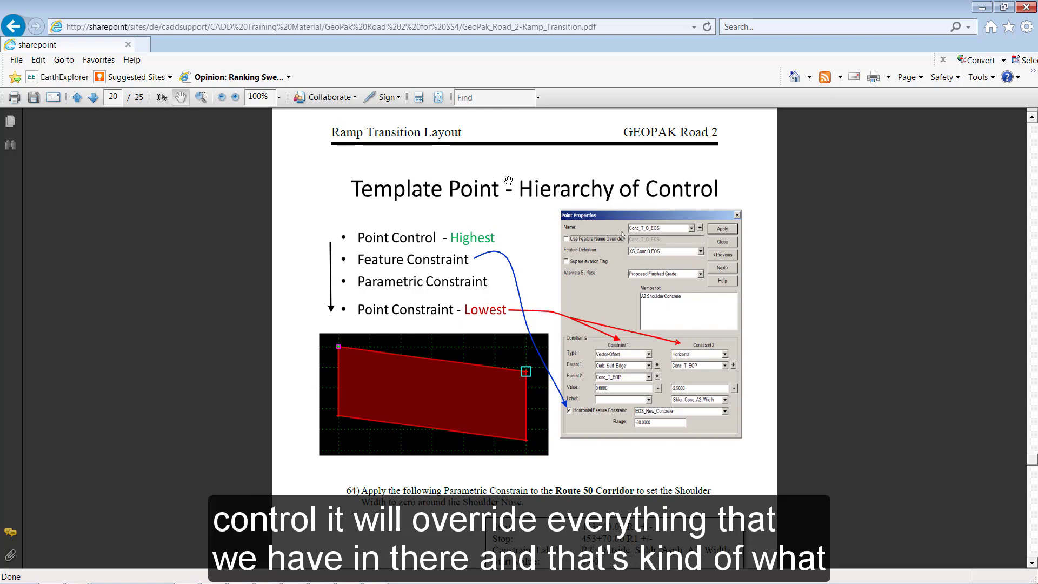
scroll(508, 180, "up", 15)
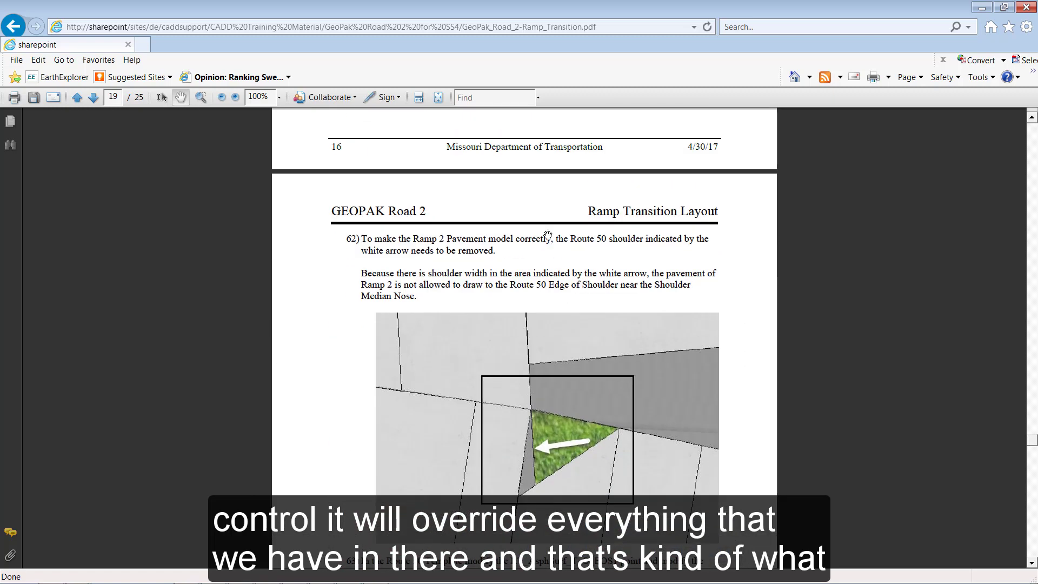
scroll(548, 236, "up", 12)
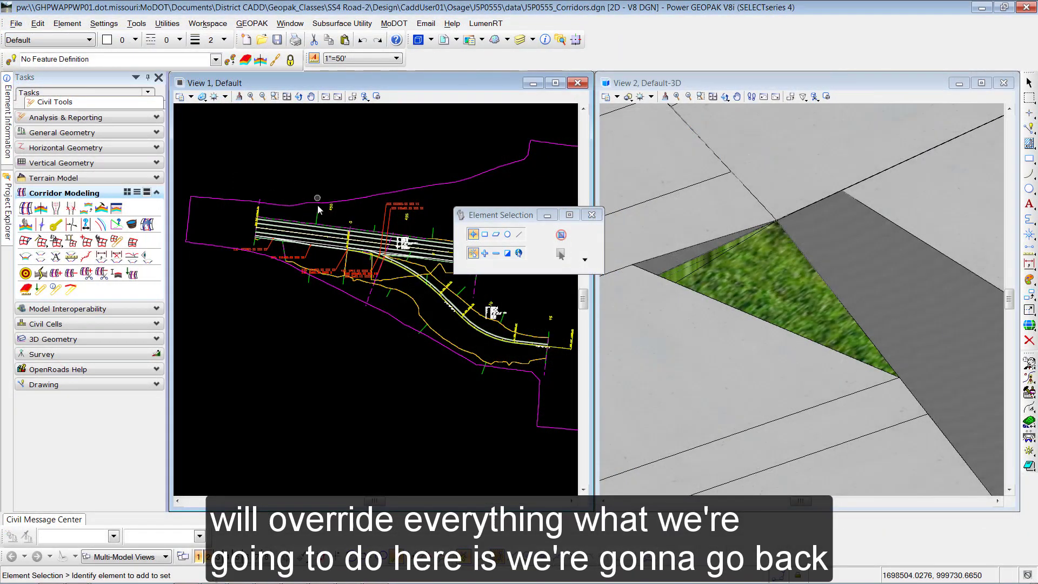
- Start a parametric constraint on the Route50 corridor and accept 453+40 as its start station
scroll(317, 211, "up", 4)
mouse_move(319, 225)
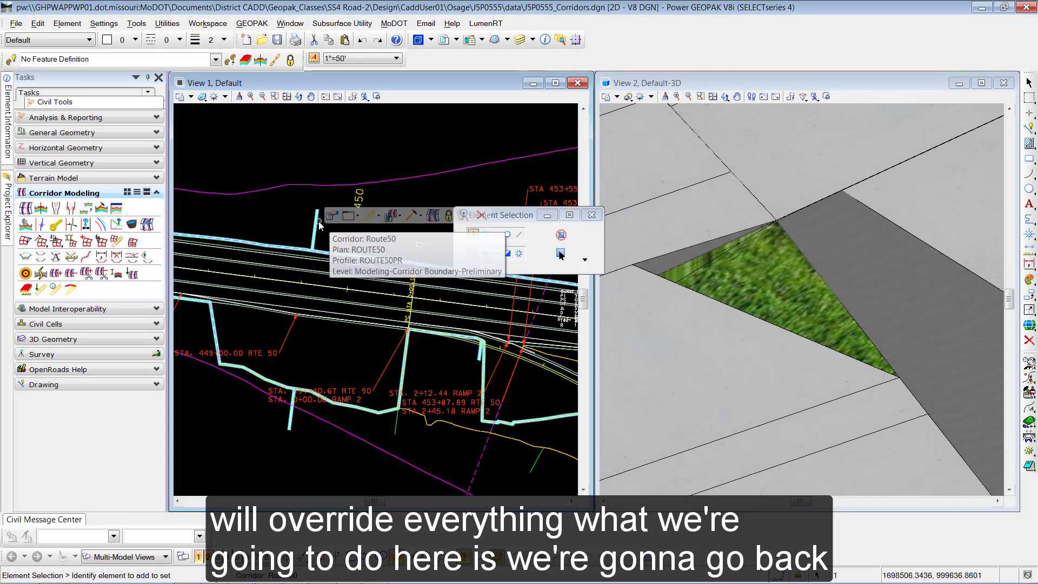
left_click(417, 221)
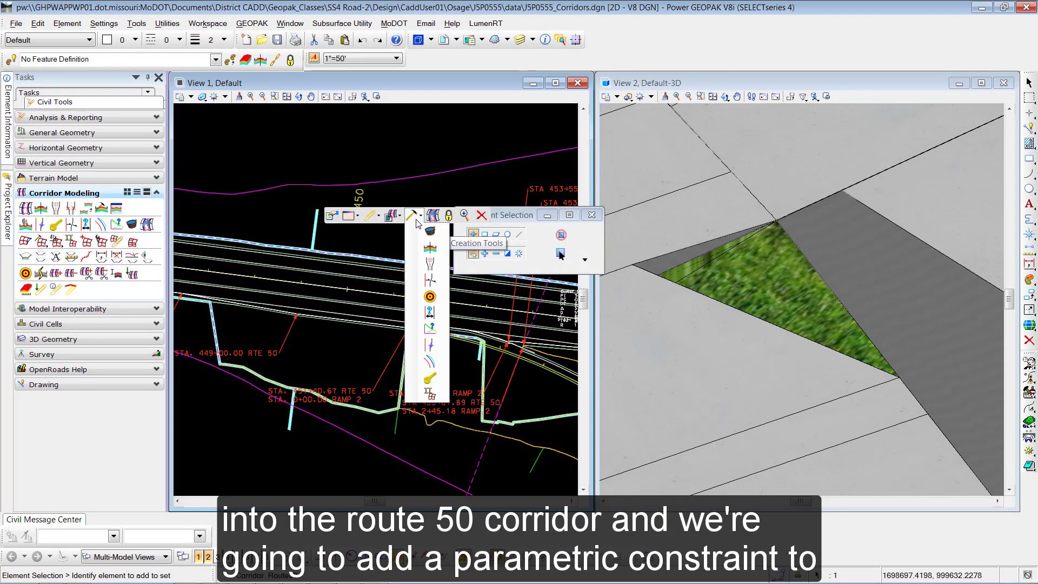
left_click(430, 314)
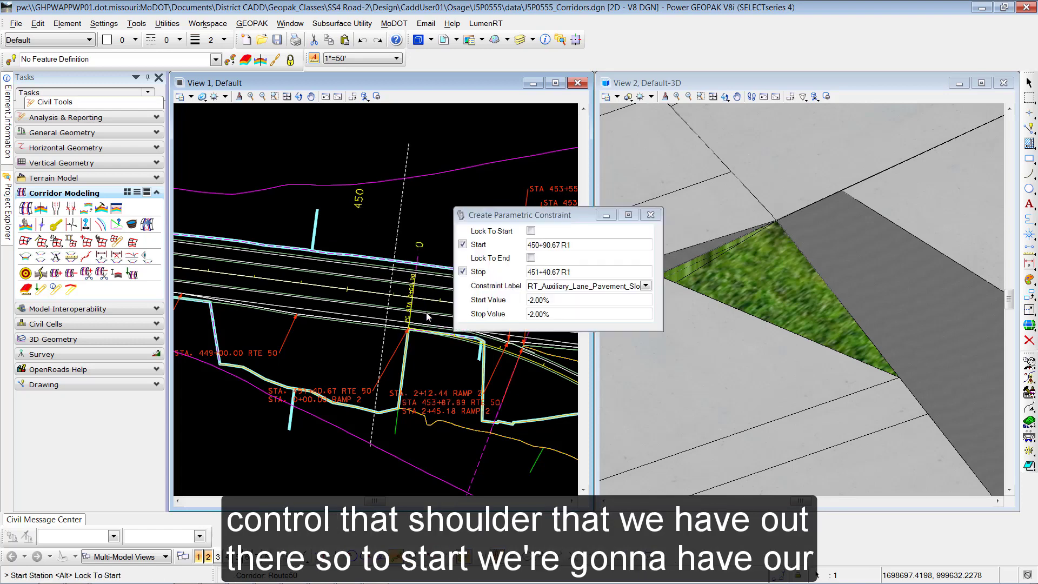
left_click_drag(573, 248, 507, 247)
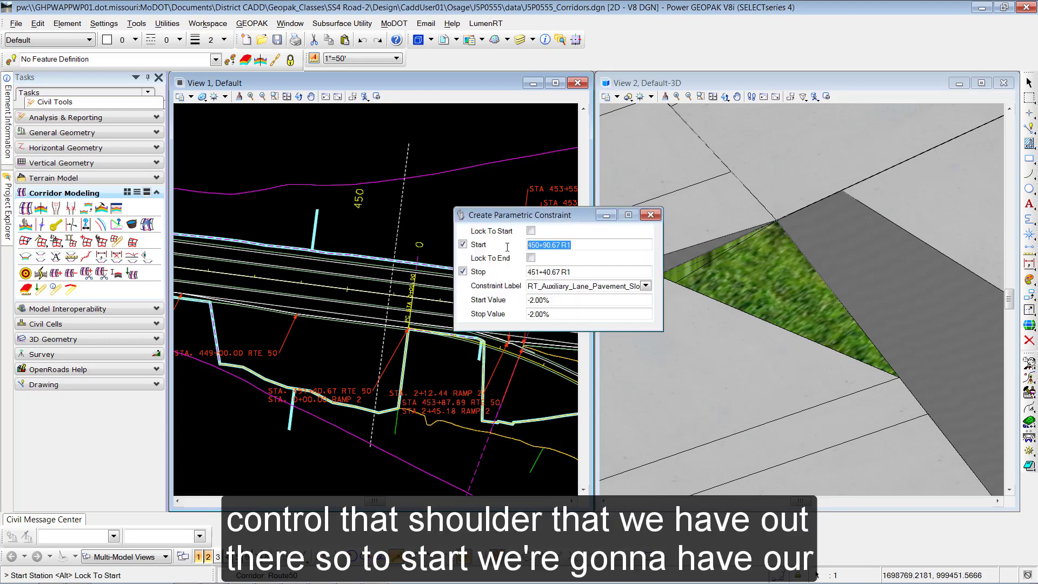
type("453+40")
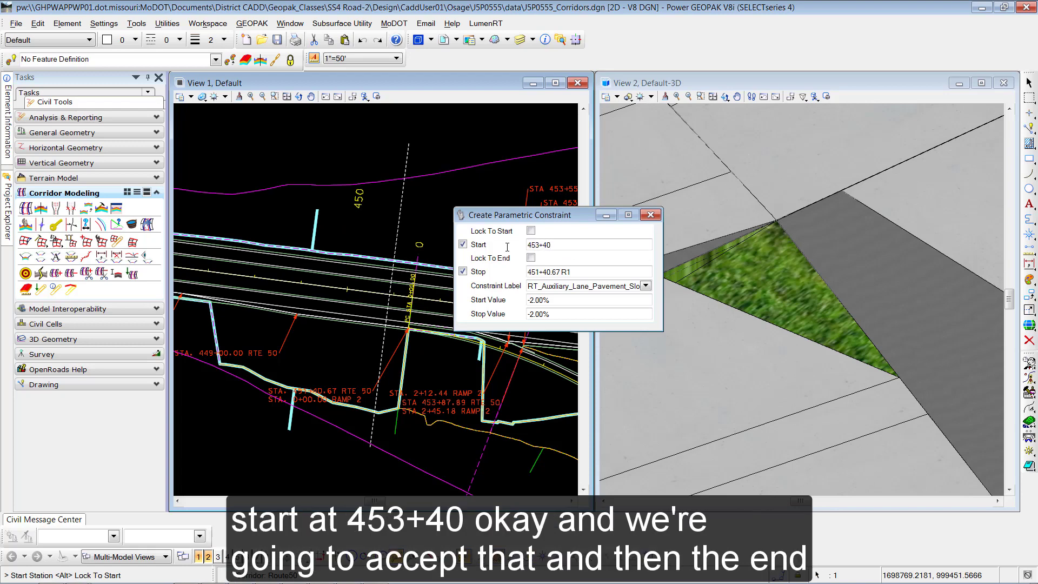
key("Return")
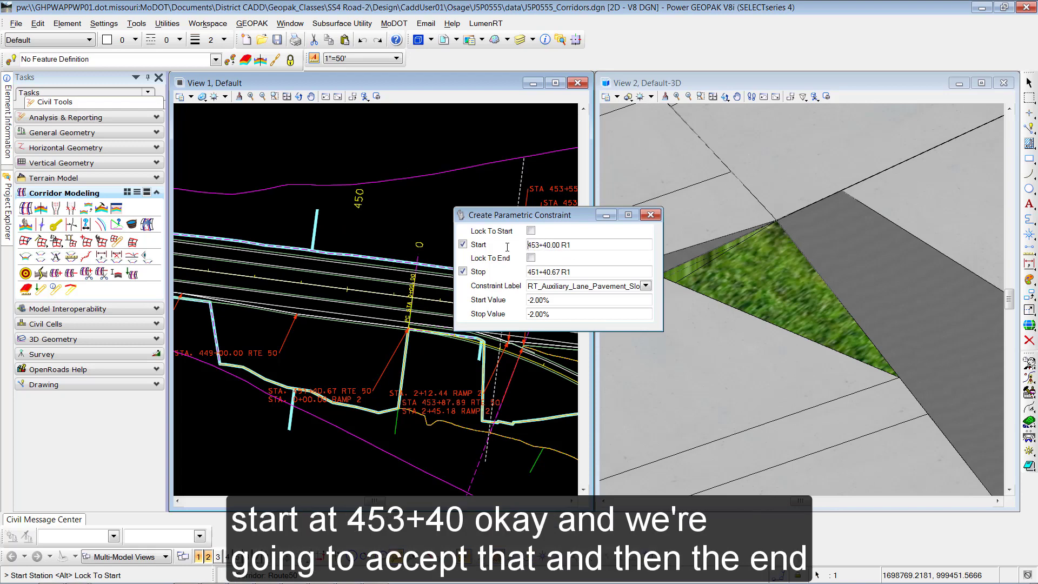
left_click(414, 200)
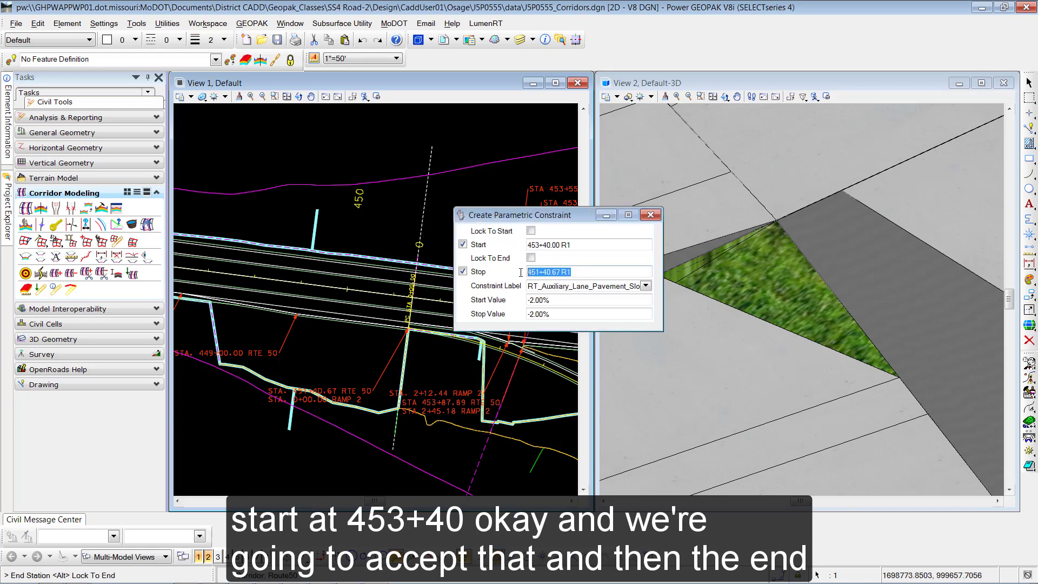
- Set the parametric constraint's stop station to 453+70 and accept it
type("453+70")
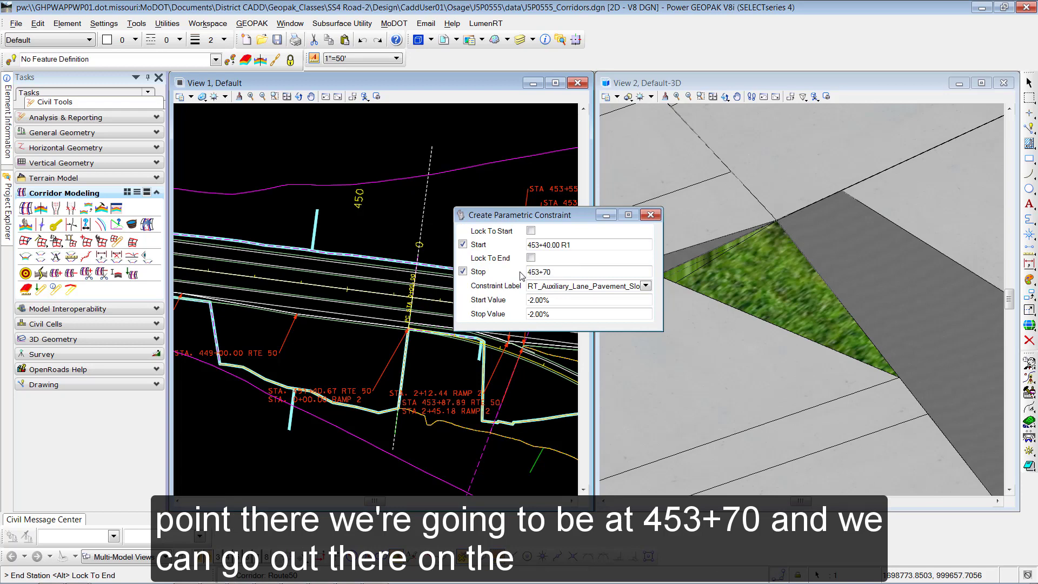
key("Return")
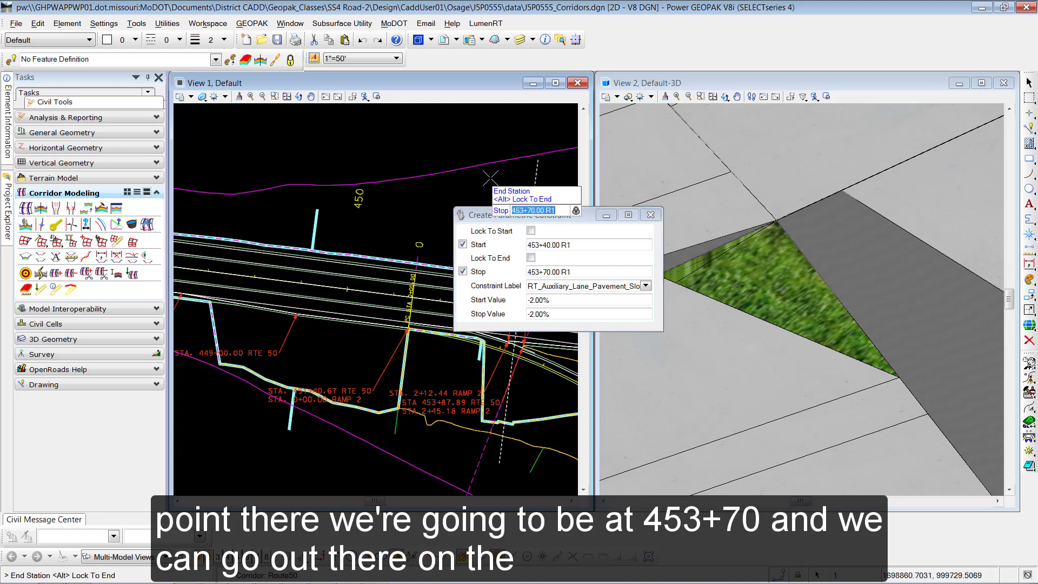
left_click_drag(483, 213, 321, 145)
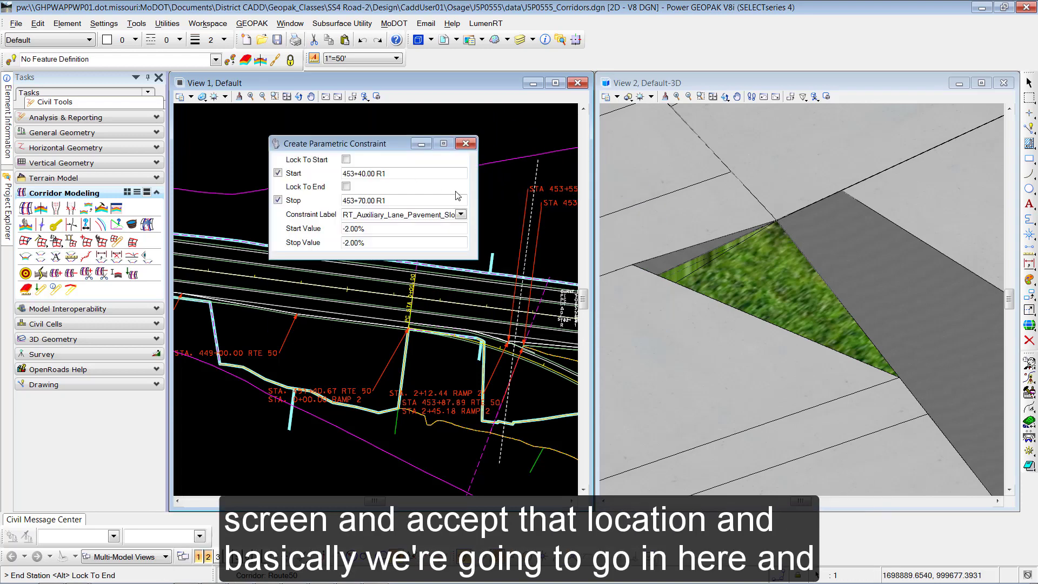
left_click(508, 219)
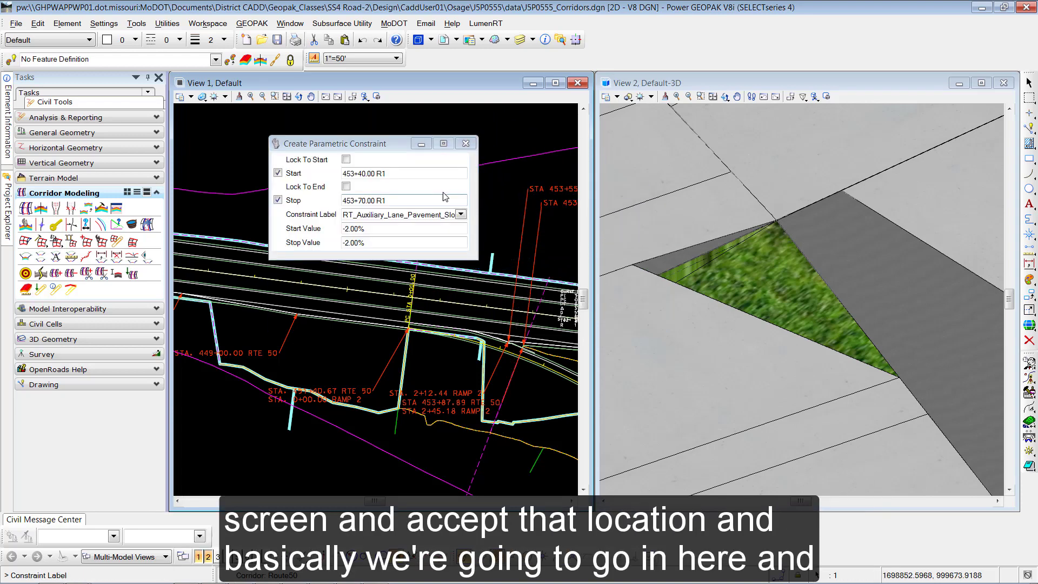
- Choose RT_Outside_Shldr_Asph_A2_Width as the constraint label
left_click(461, 214)
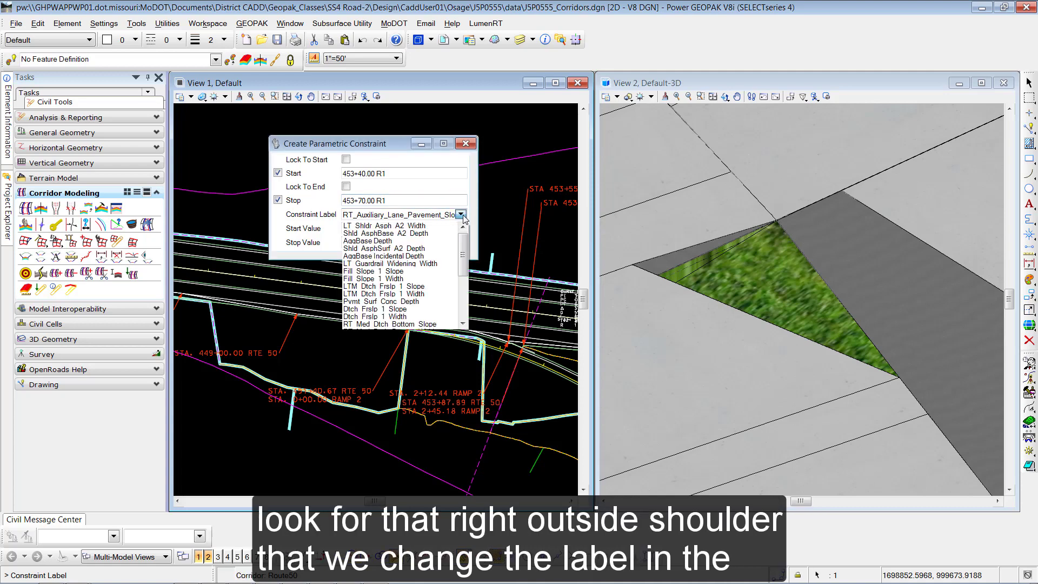
left_click_drag(463, 241, 464, 288)
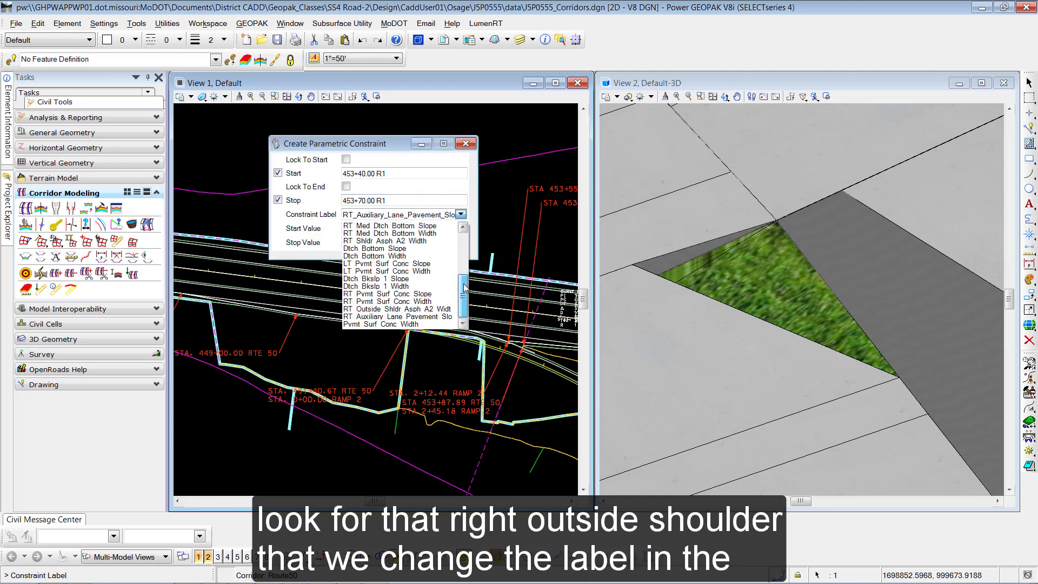
left_click(393, 310)
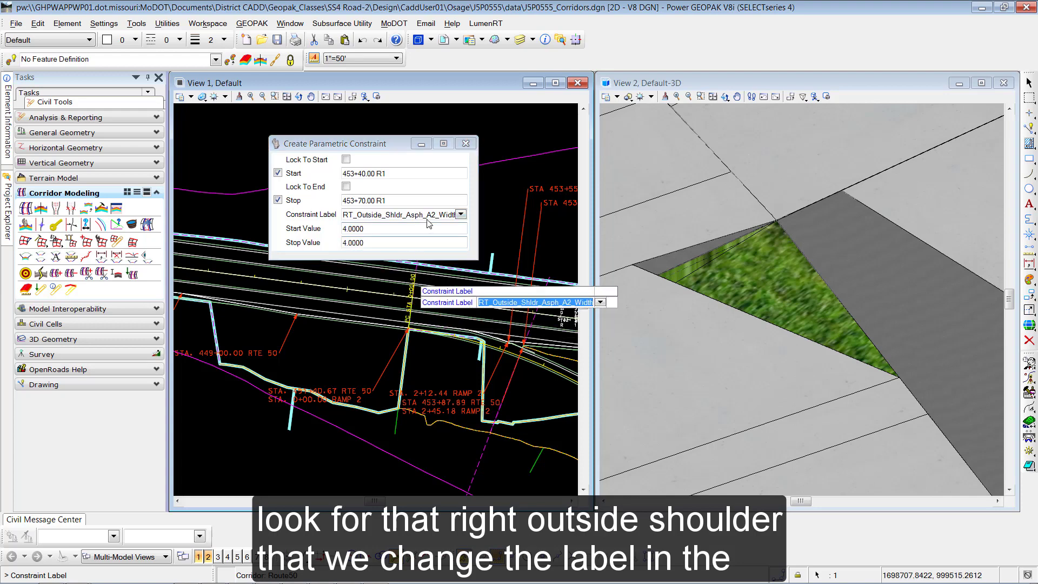
- Set the constraint's start and stop values to 0, accept them to create the parametric constraint, and end the command
left_click(374, 228)
type("0")
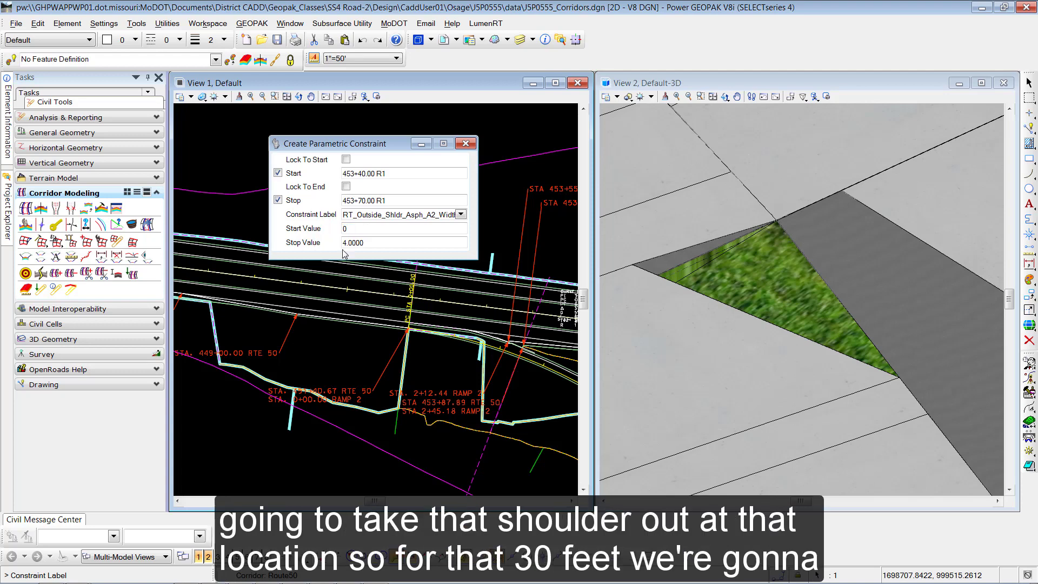
key("Tab")
type("0")
left_click(327, 342)
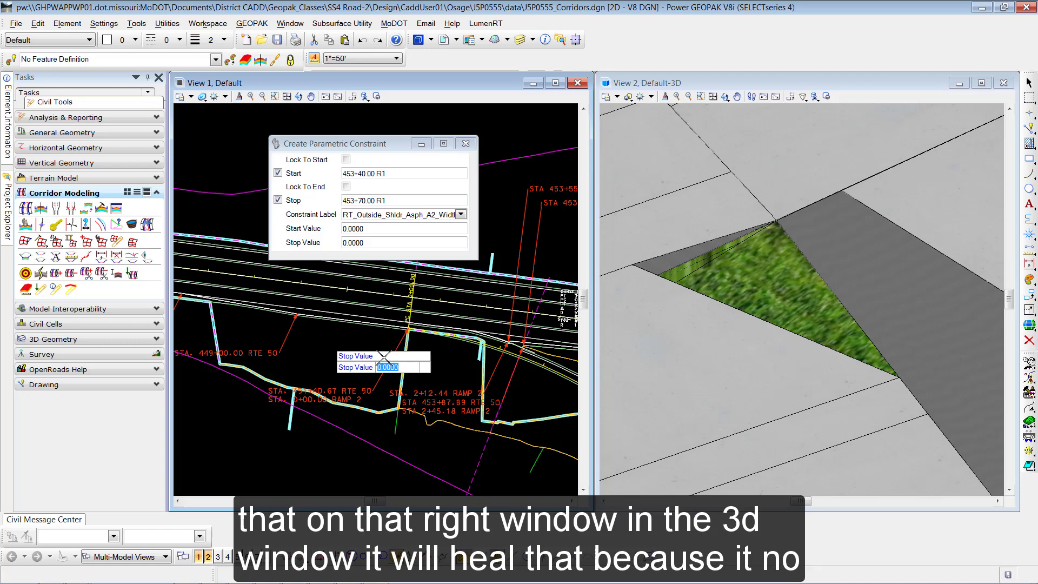
left_click(384, 357)
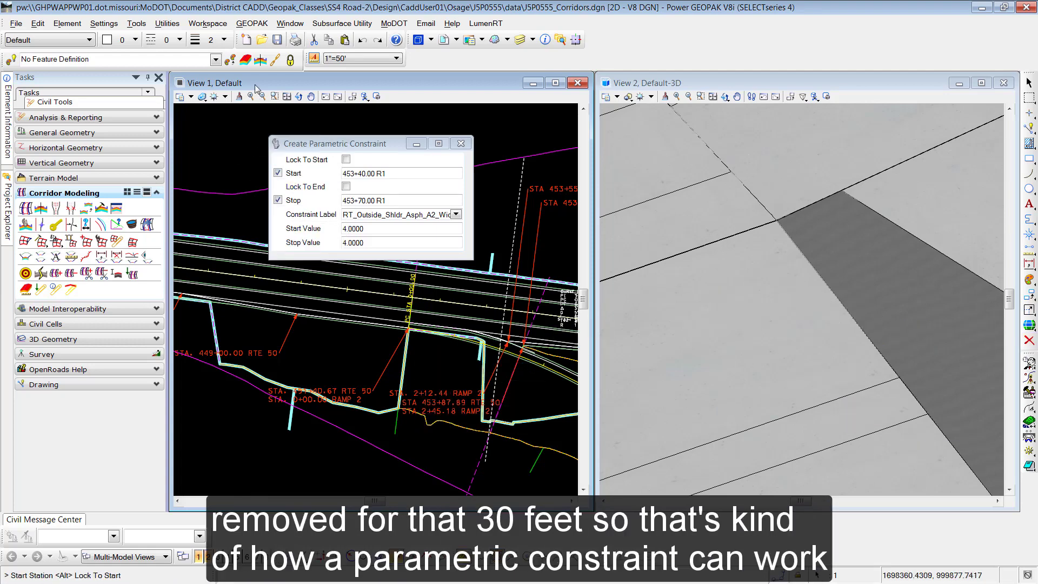
right_click(300, 218)
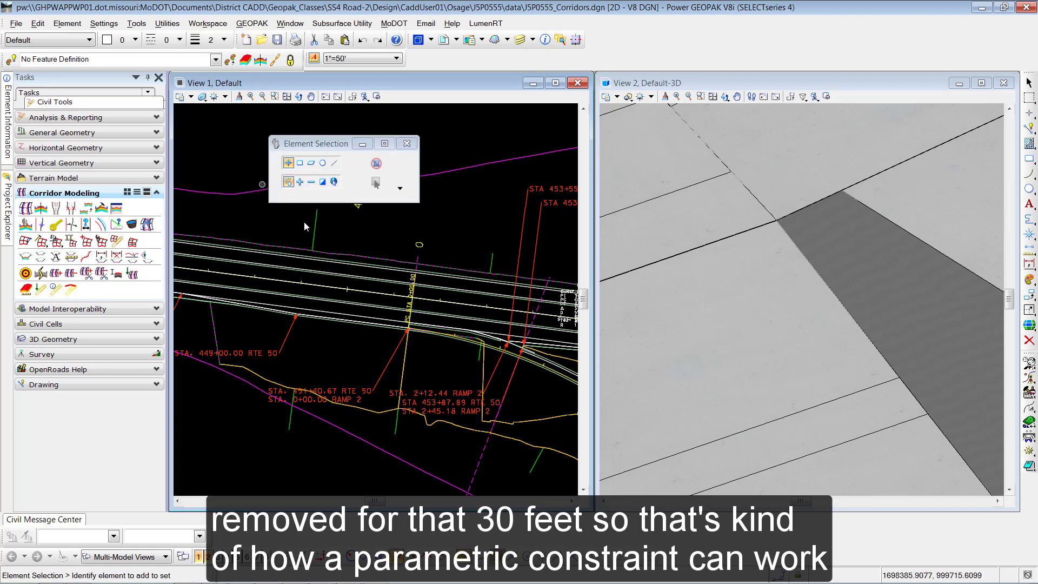
- Examine the EOP_New_Asphalt5 edge-of-pavement line extending past the gore between Route50 and Ramp2
scroll(346, 302, "up", 6)
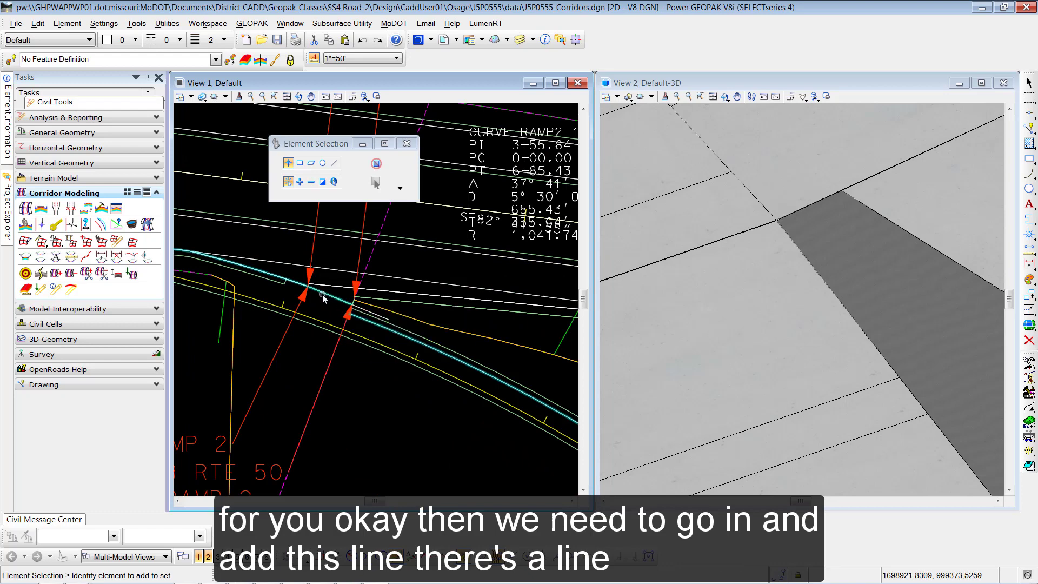
scroll(374, 315, "up", 2)
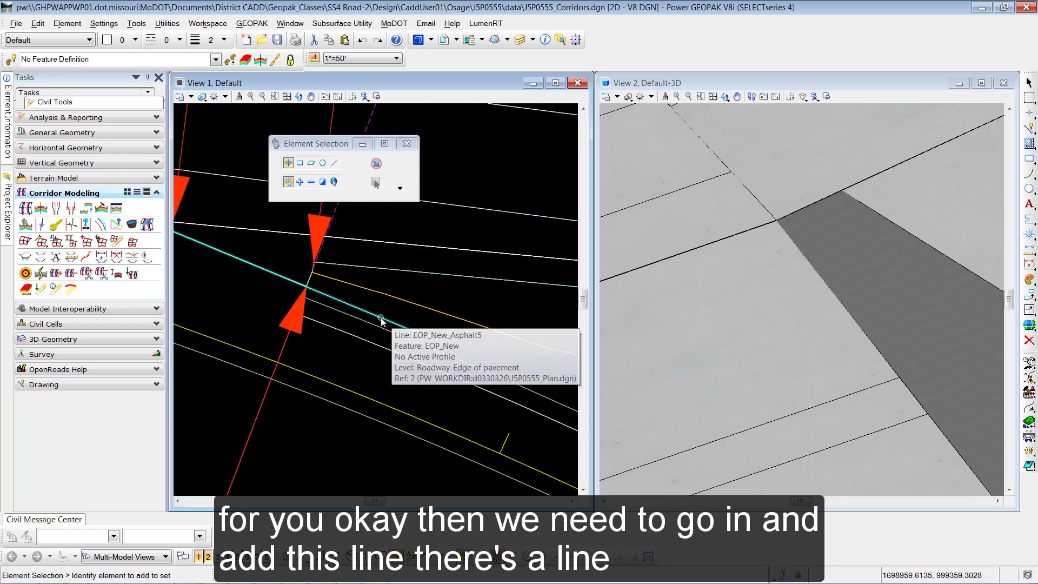
left_click(380, 318)
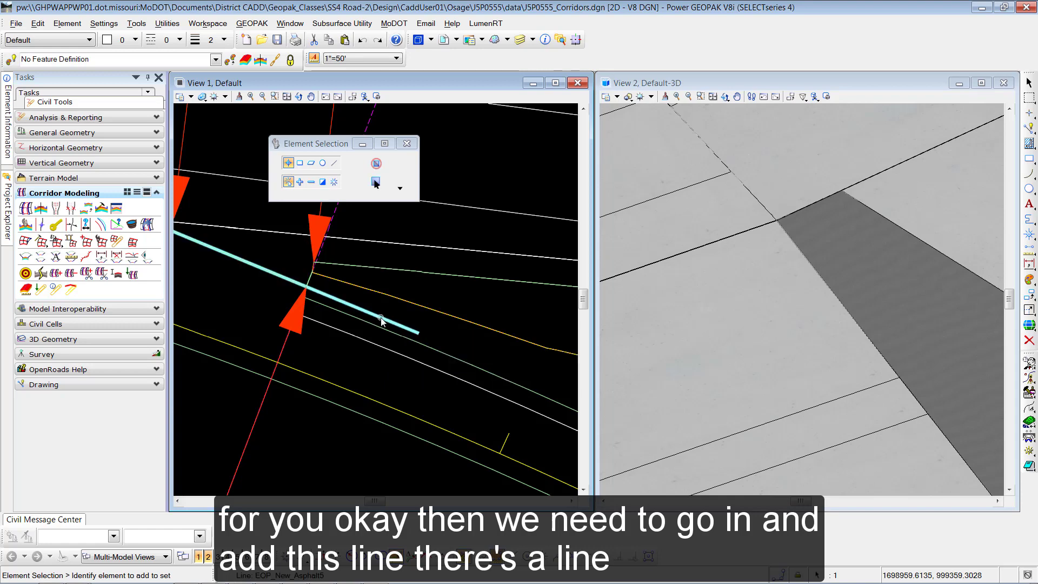
left_click(355, 367)
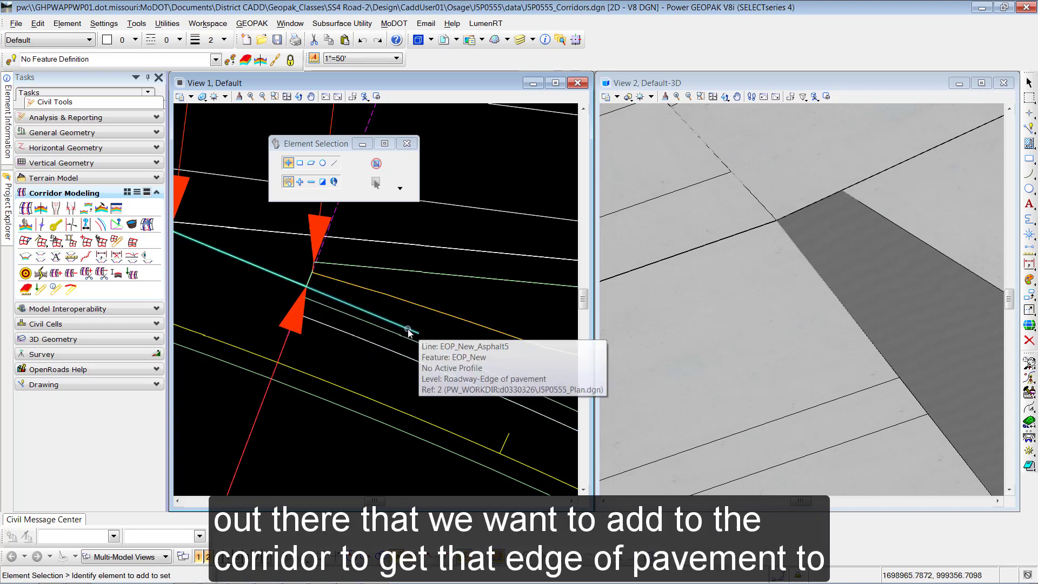
scroll(270, 306, "down", 3)
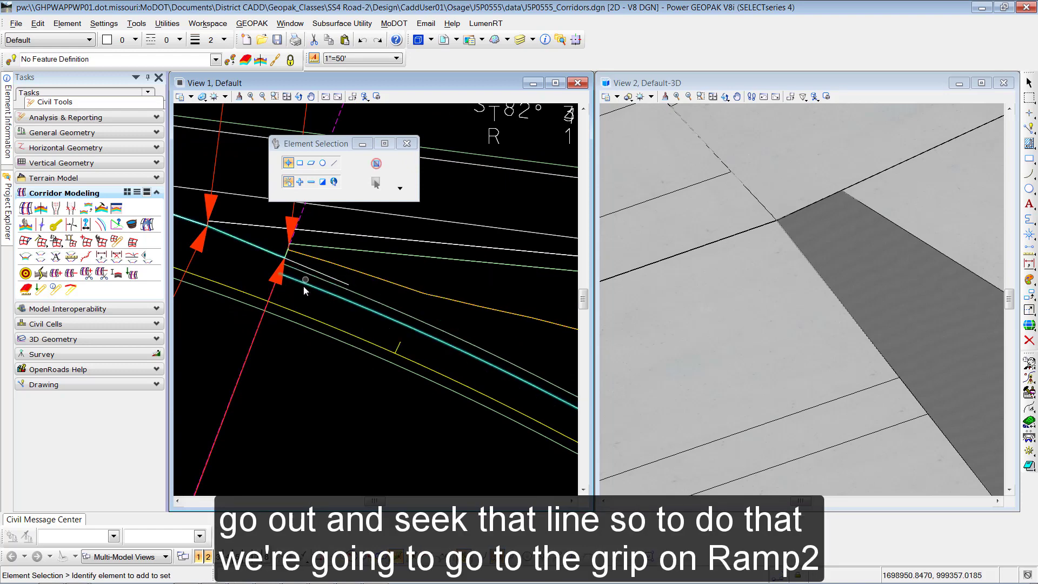
scroll(335, 309, "down", 2)
scroll(336, 310, "down", 2)
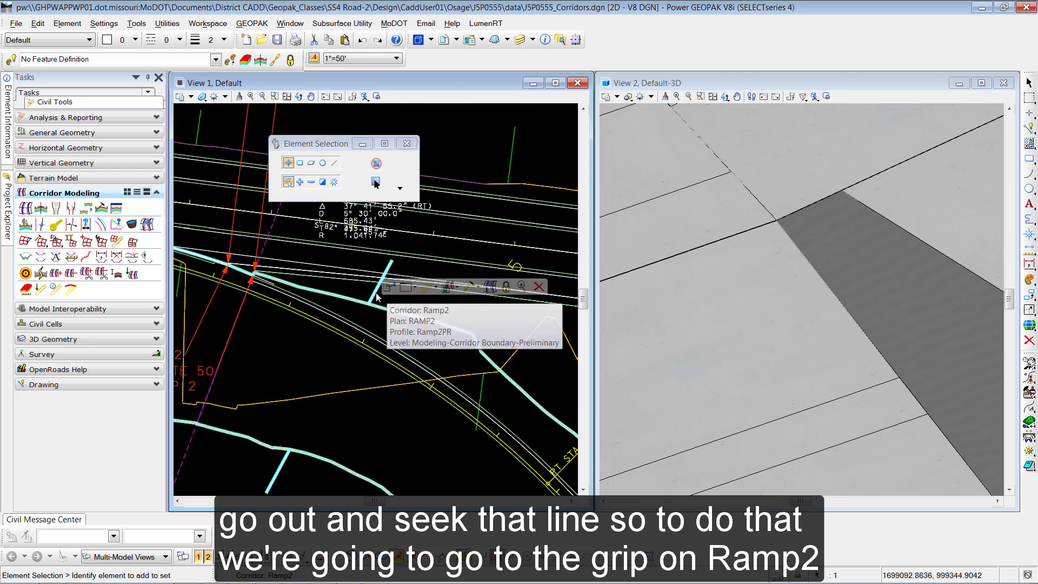
- Add the EOP_New_Asphalt5 line extending past the gore as a corridor reference to the Ramp2 corridor
left_click(377, 297)
left_click(451, 292)
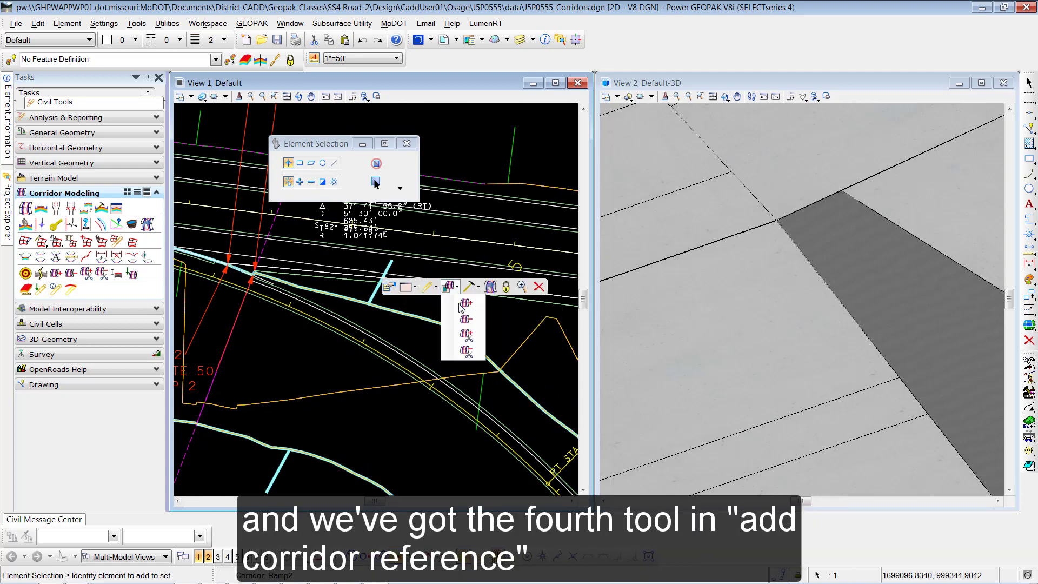
left_click(467, 303)
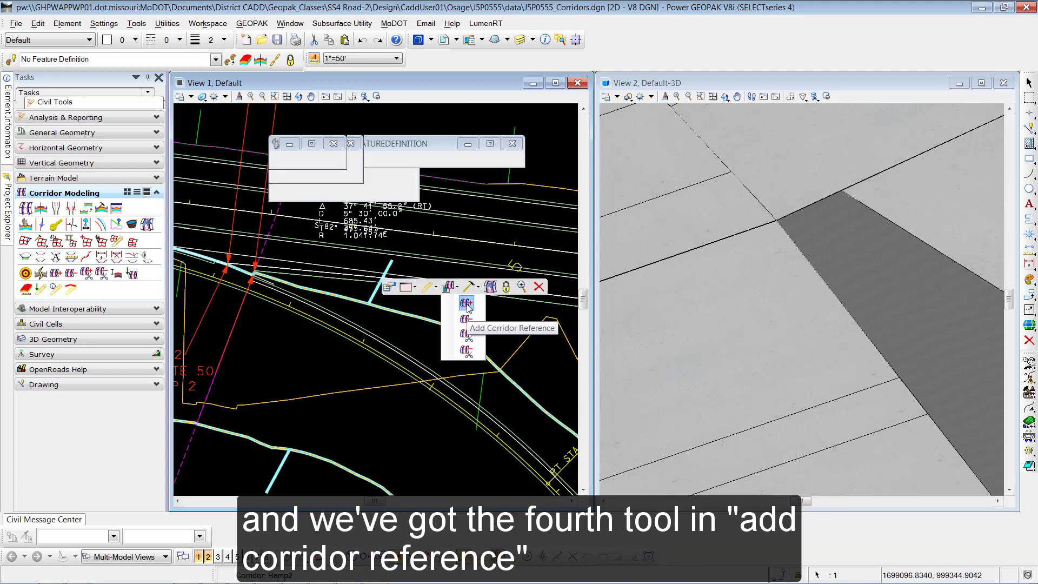
scroll(265, 271, "up", 2)
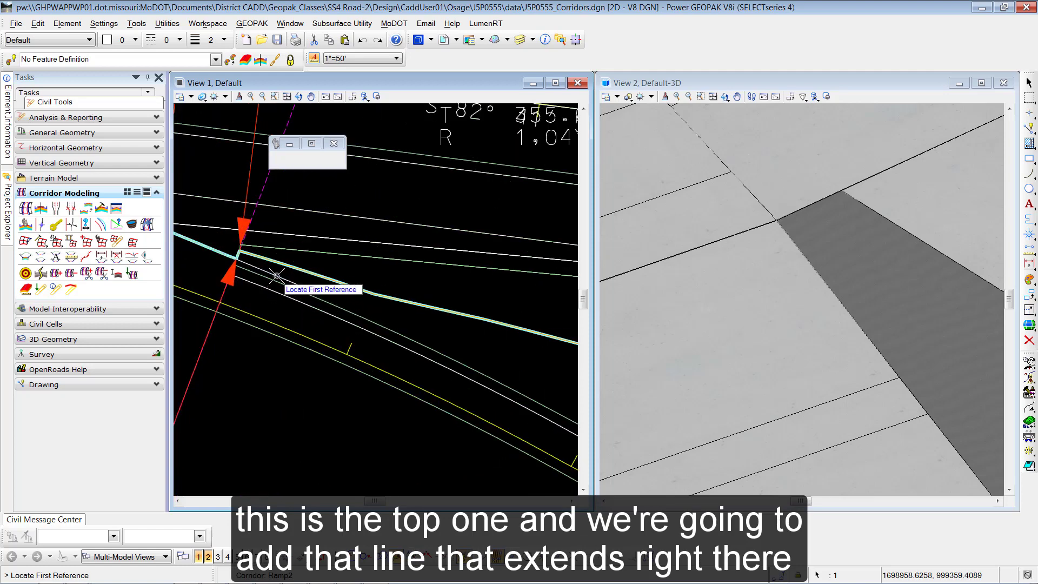
left_click(277, 276)
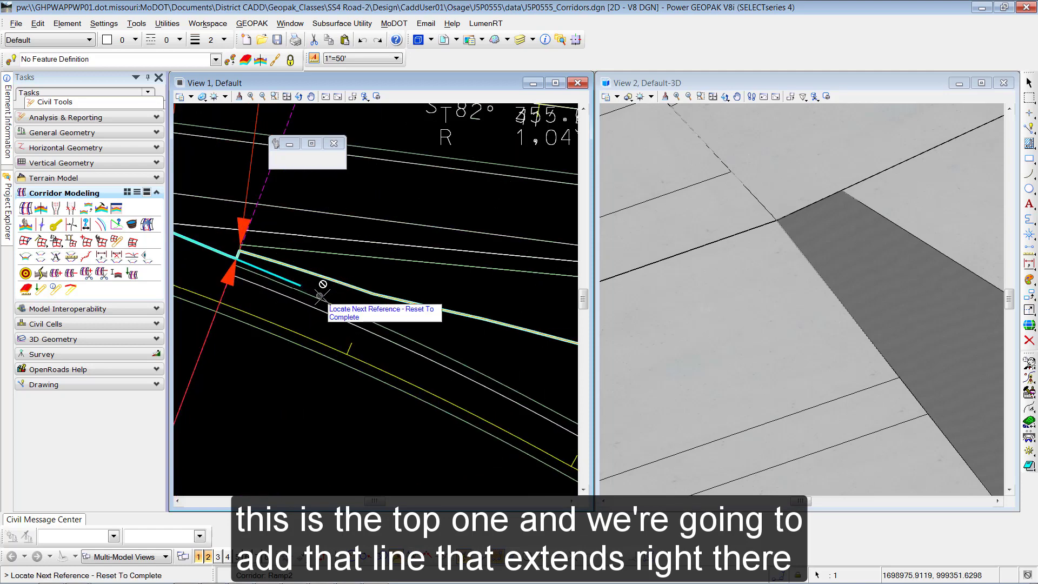
scroll(285, 337, "down", 3)
middle_click_drag(285, 337, 387, 308)
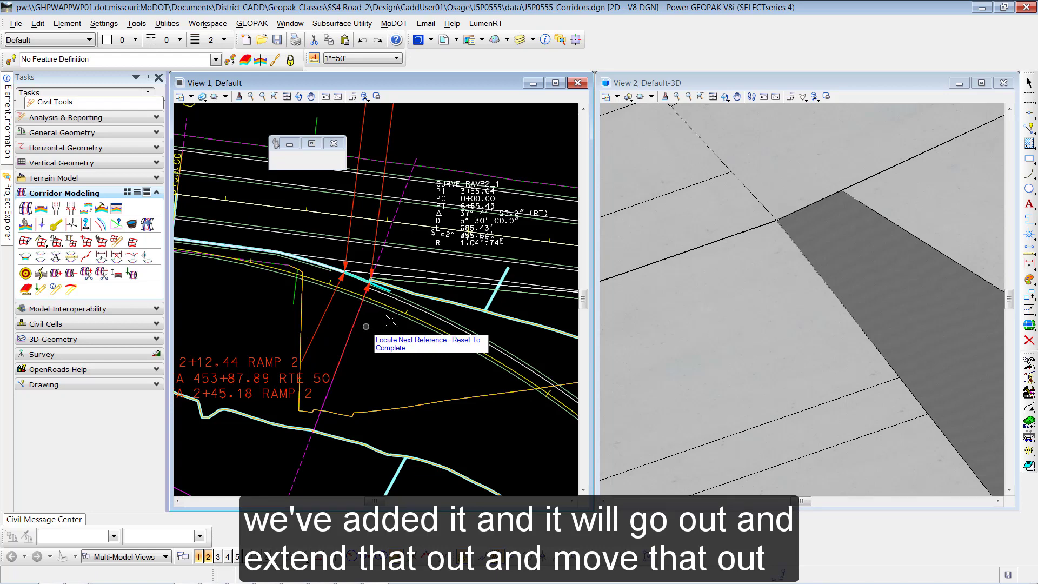
right_click(389, 320)
scroll(381, 293, "up", 3)
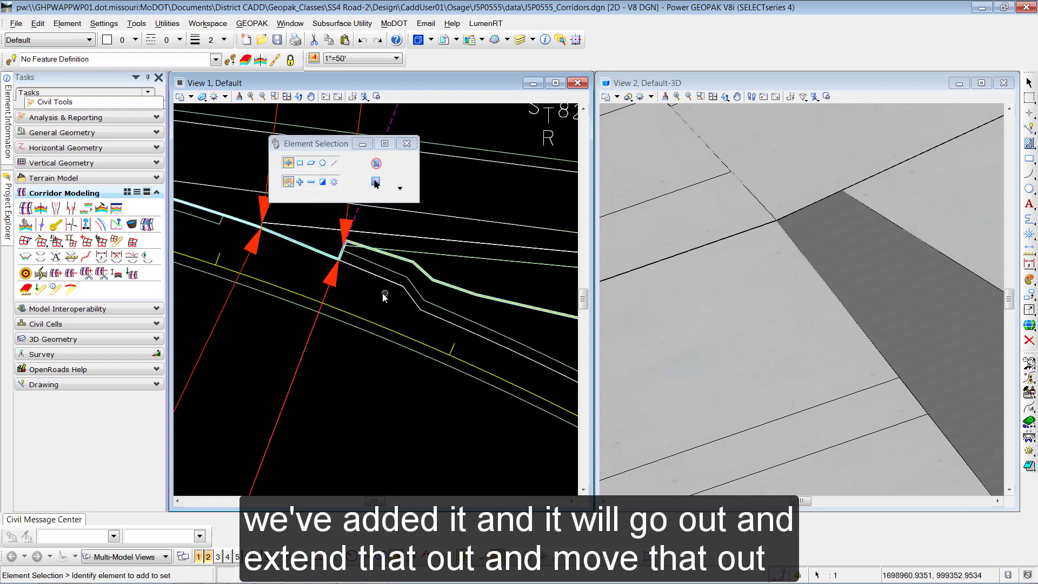
- Set up target aliasing for the Ramp2 corridor's active surface, adding Corridor - Route50 as an alias
scroll(853, 320, "down", 4)
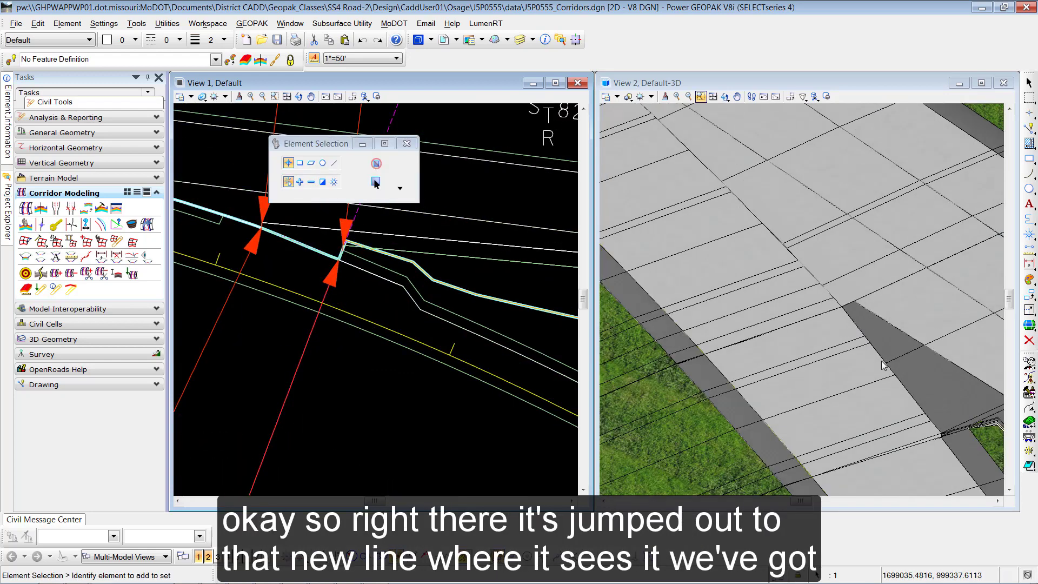
scroll(887, 342, "up", 3)
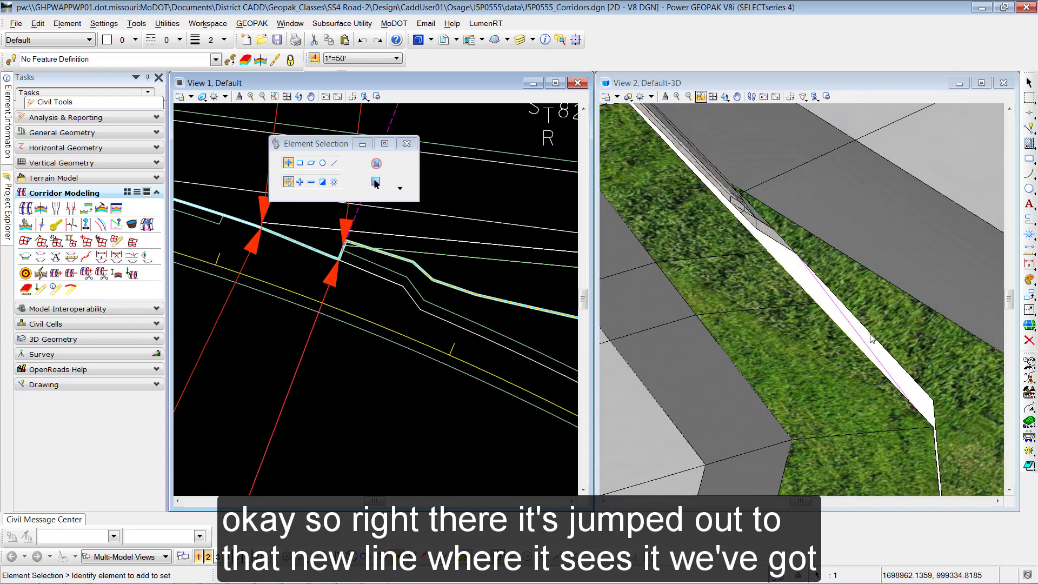
scroll(855, 284, "down", 2)
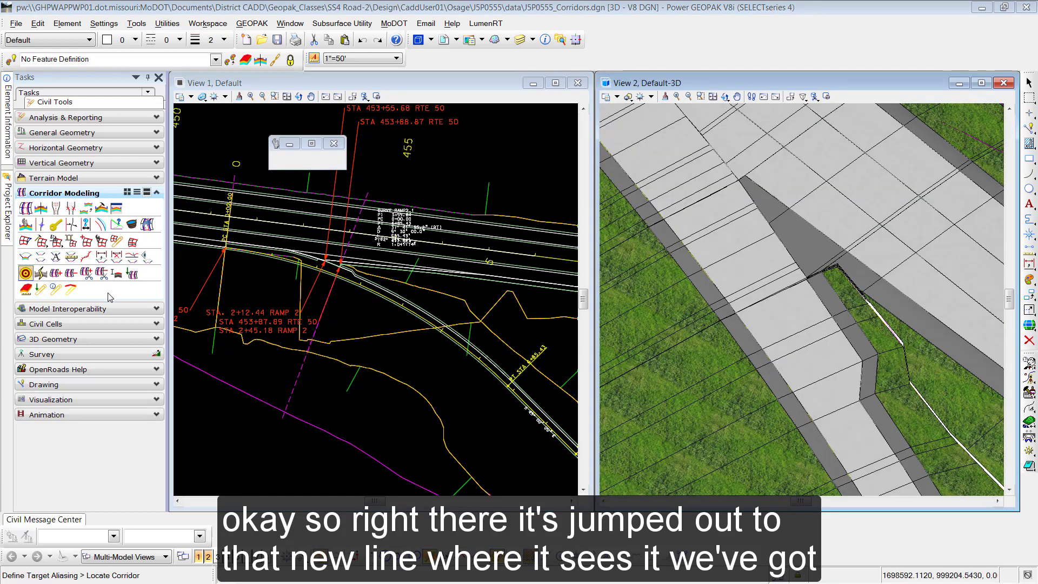
left_click(352, 381)
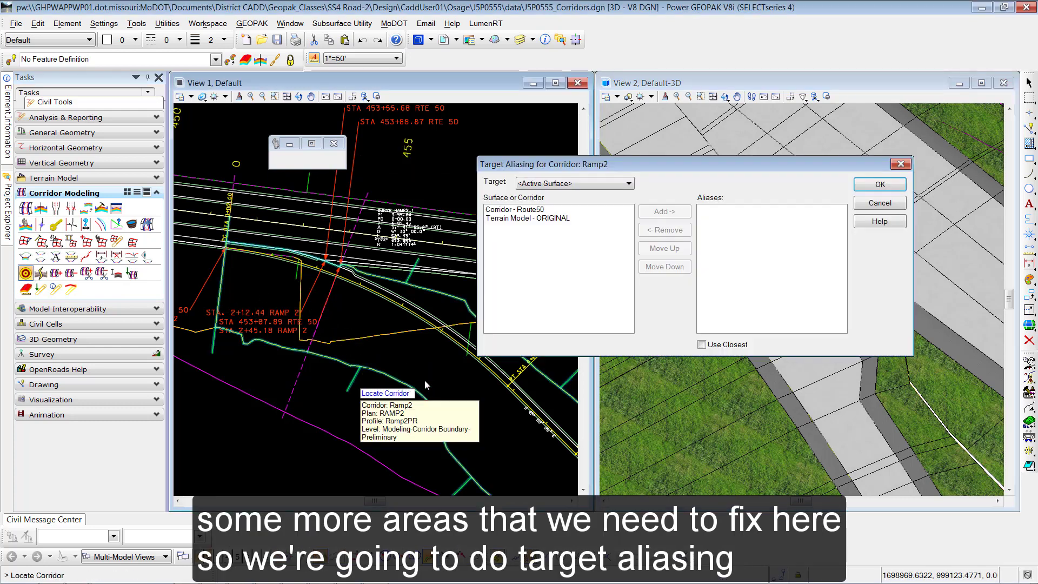
double_click(541, 211)
left_click_drag(560, 212, 777, 226)
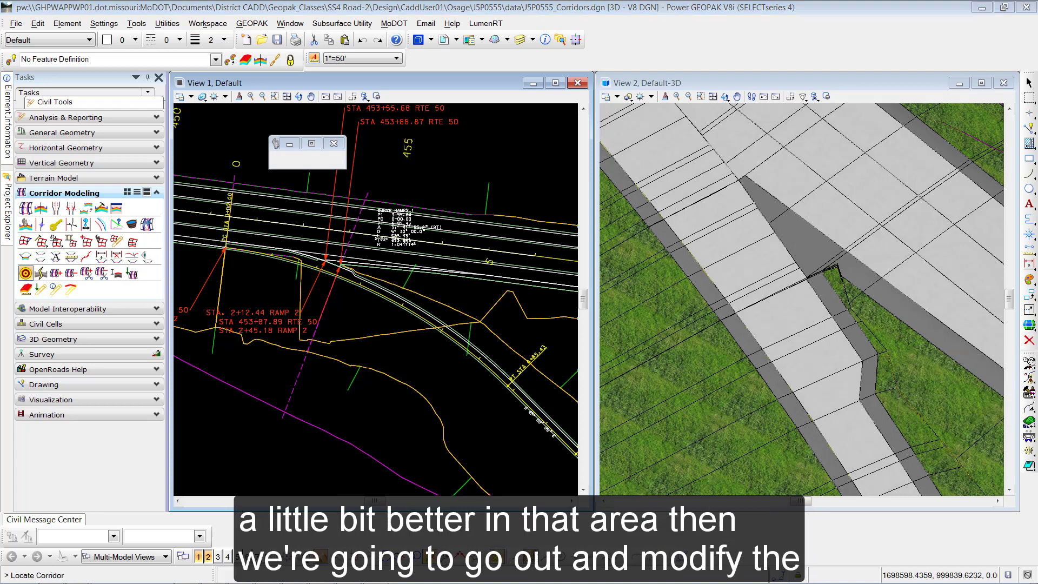
- Open the Ramp2 template drop that ends at station 15+00.00 R1 for editing
scroll(448, 451, "down", 2)
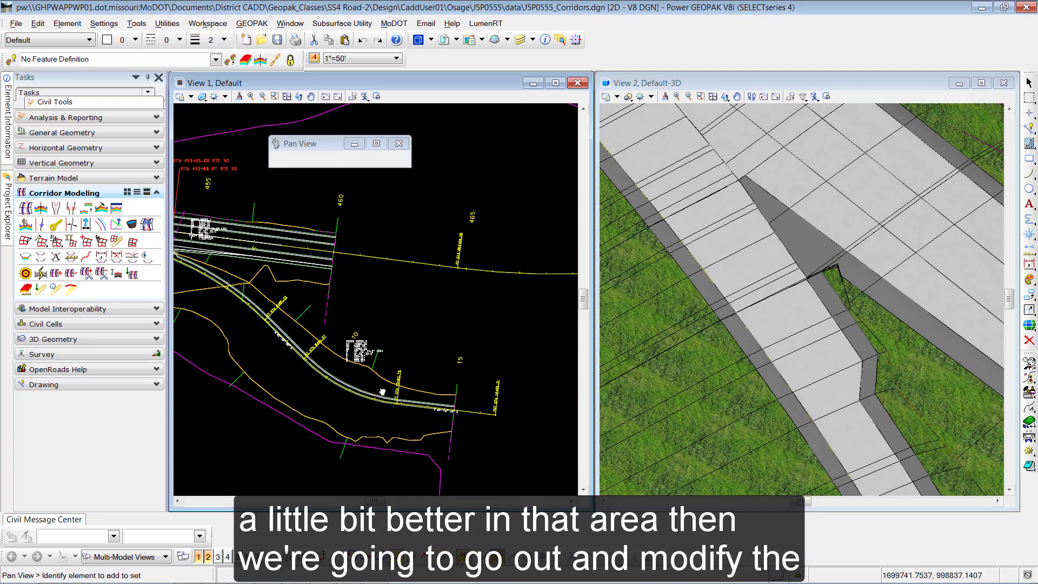
left_click(449, 451)
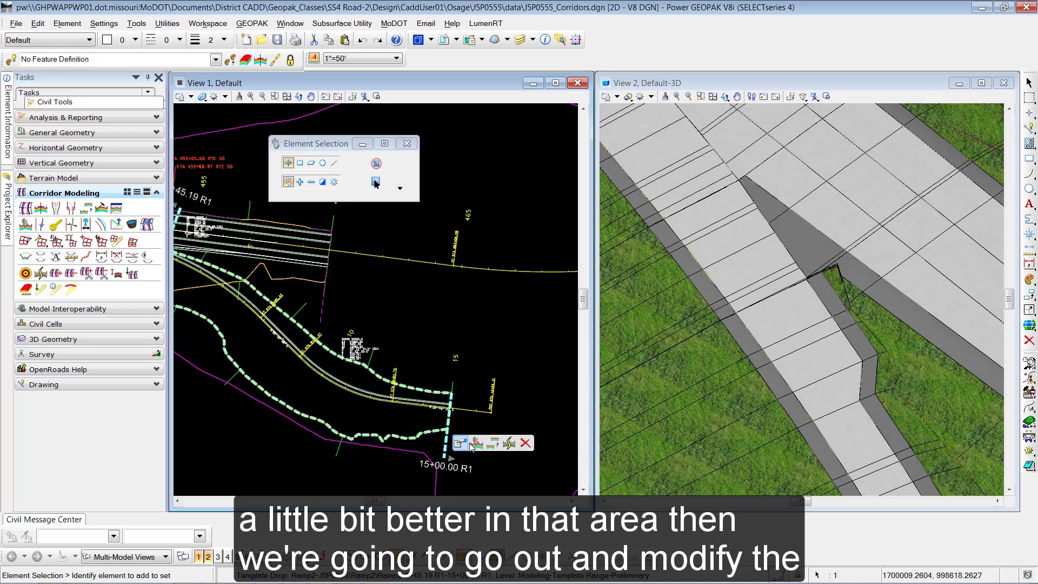
left_click(476, 443)
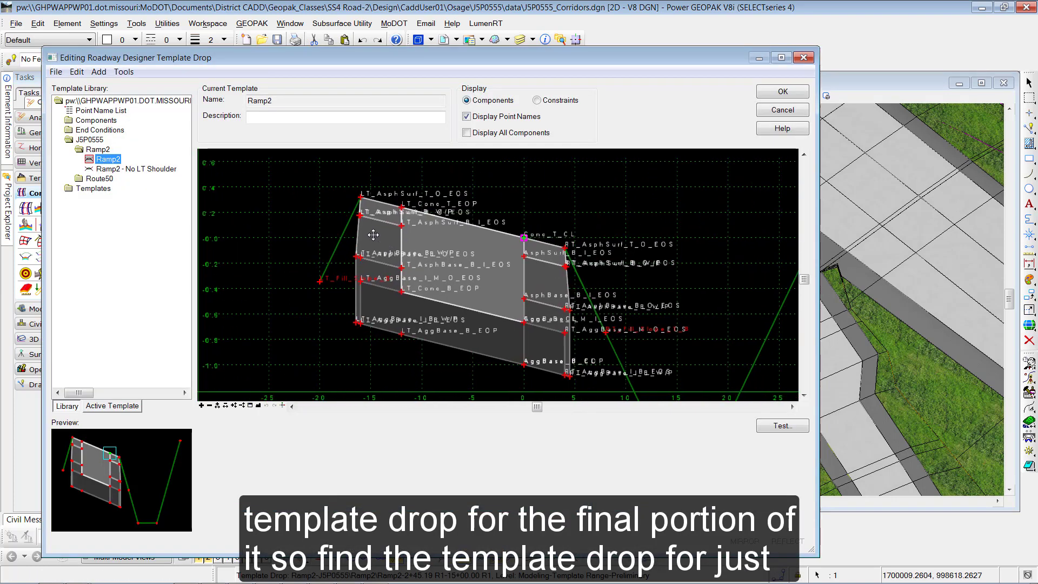
scroll(373, 235, "up", 1)
scroll(414, 221, "up", 1)
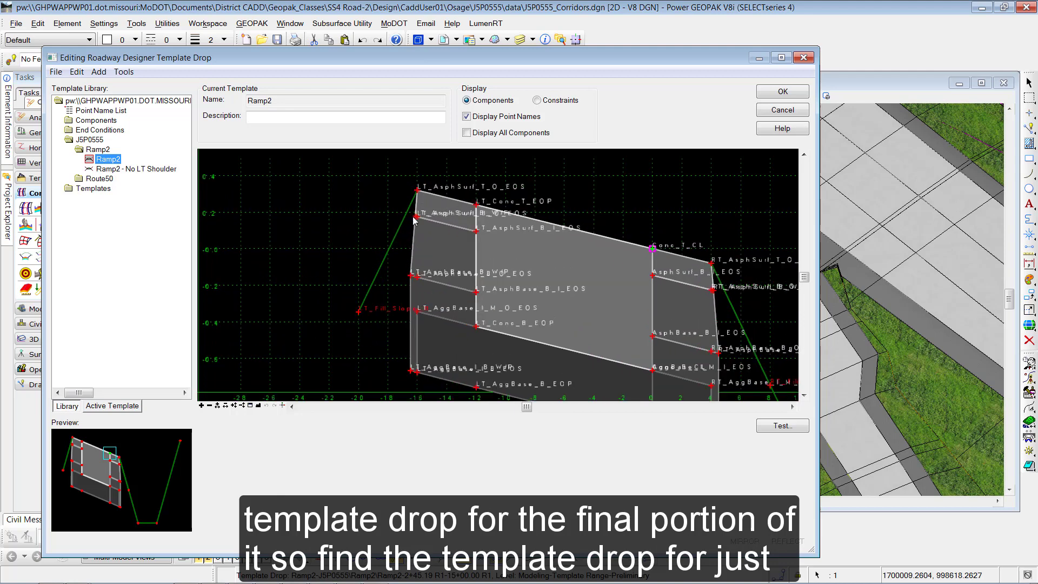
- Add the label "Pavement and Aggregate Edge Slope" to the slope constraint of point LT_AsphSurf_B_W/P and apply it
mouse_move(415, 220)
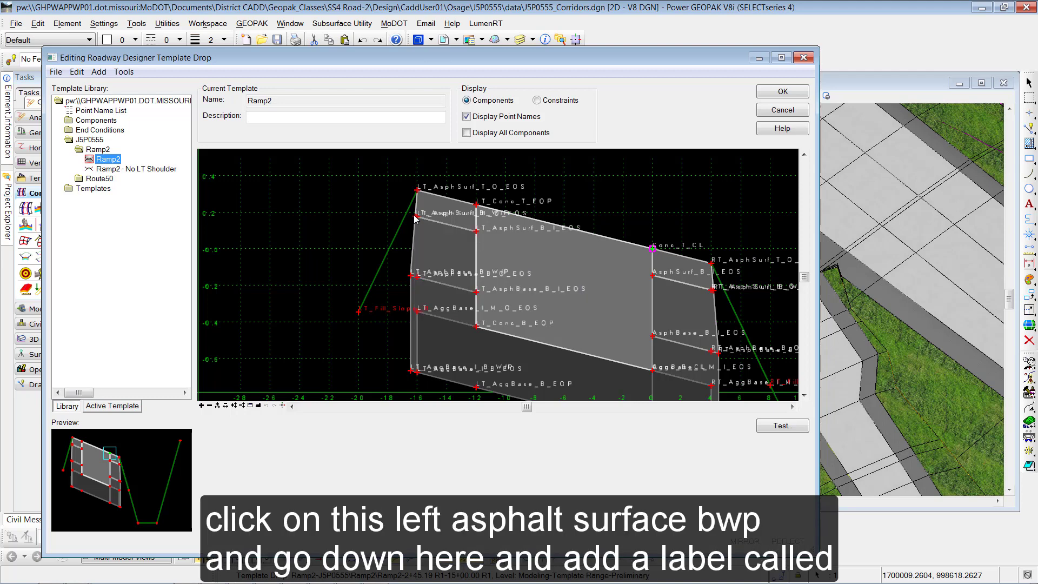
double_click(415, 218)
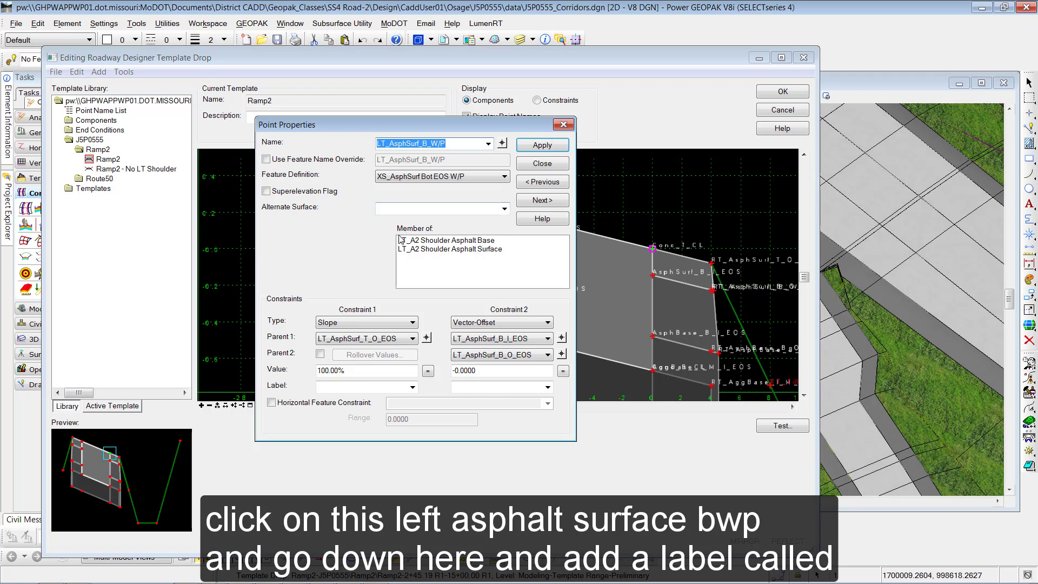
left_click(330, 386)
type("Pavem")
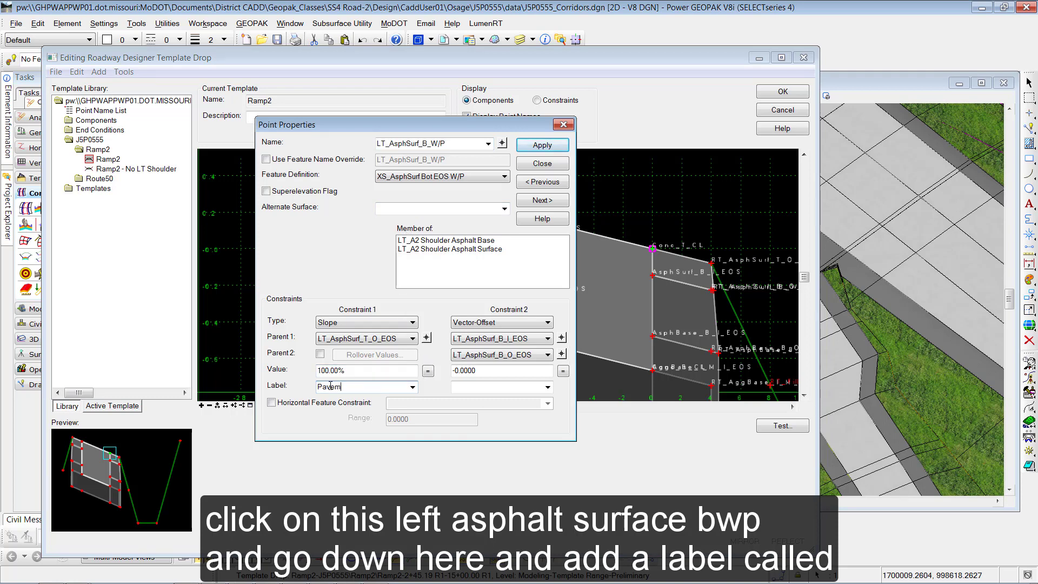
type("ent and Aggr")
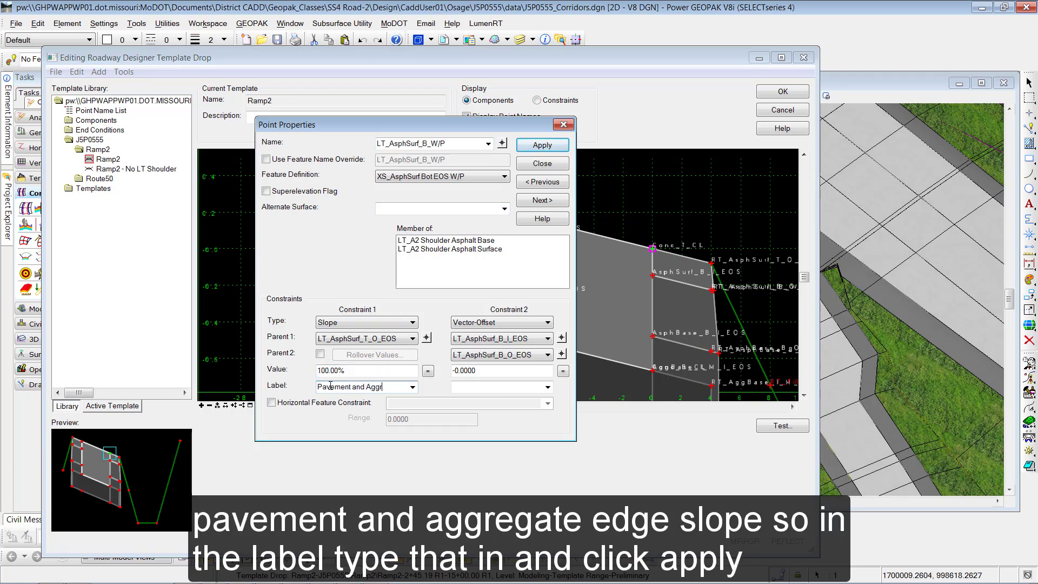
type("egate Edge Slope")
left_click(543, 146)
left_click(542, 164)
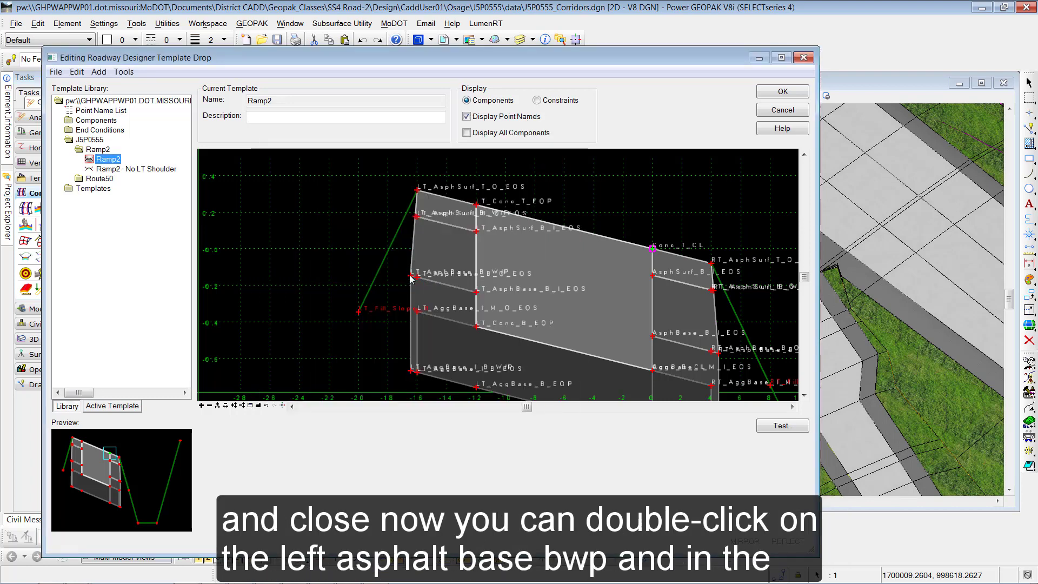
- Assign the Pavement and Aggregate Edge Slope label to the slope constraint of point LT_AsphBase_B_W/P and accept the template drop edits
double_click(411, 277)
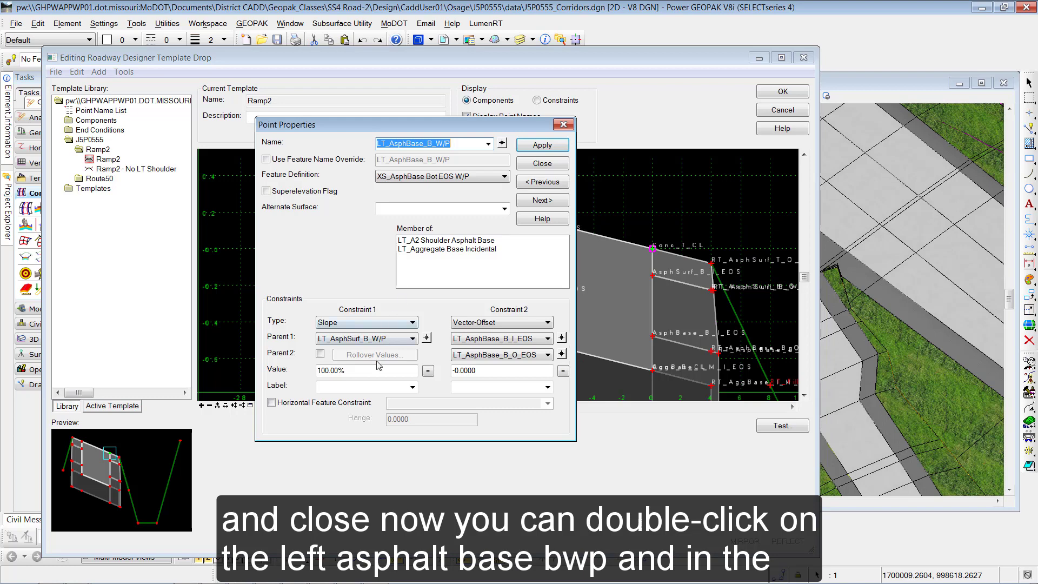
left_click(411, 386)
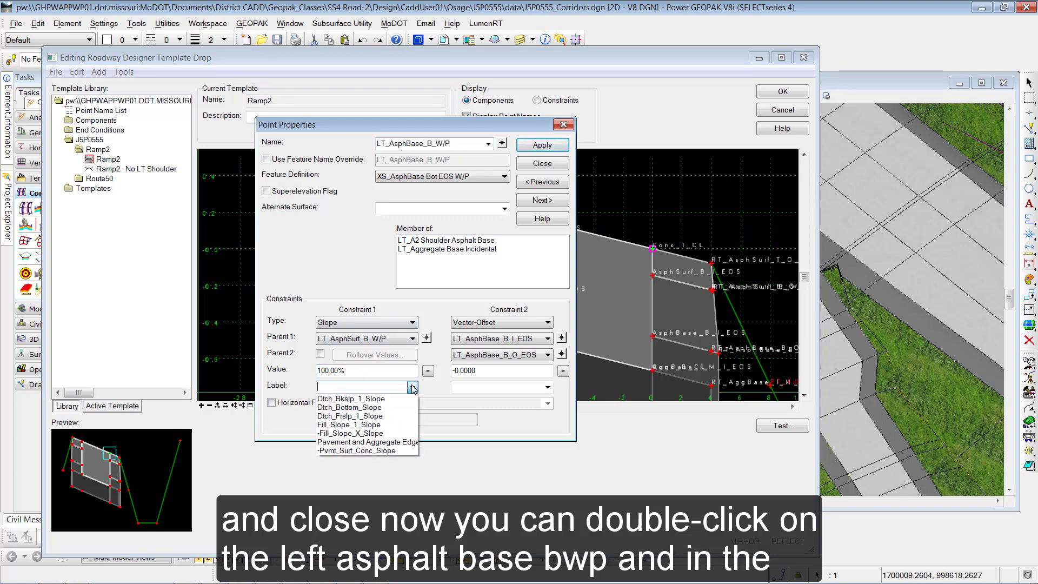
left_click(389, 443)
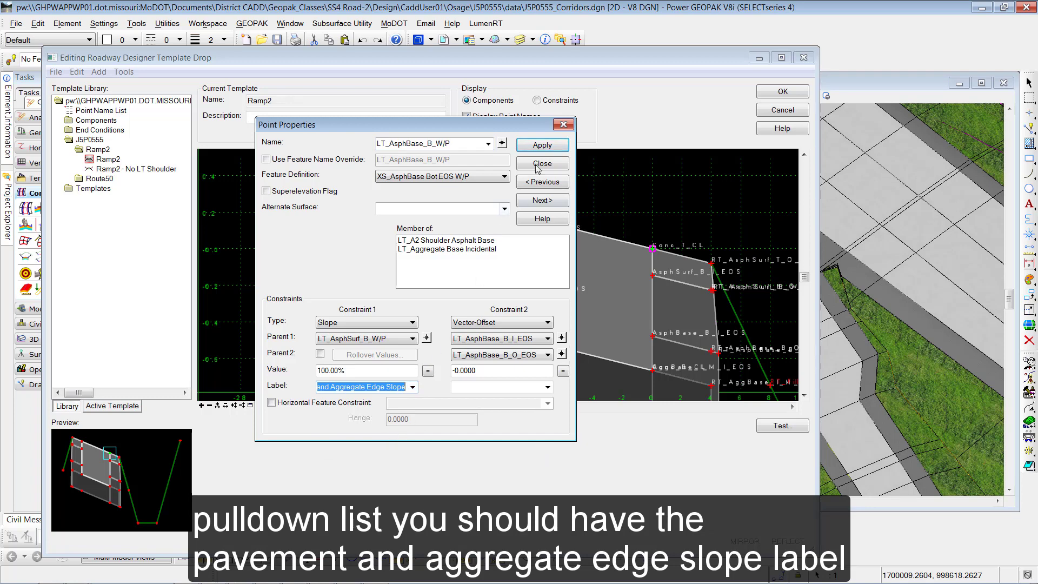
left_click(542, 149)
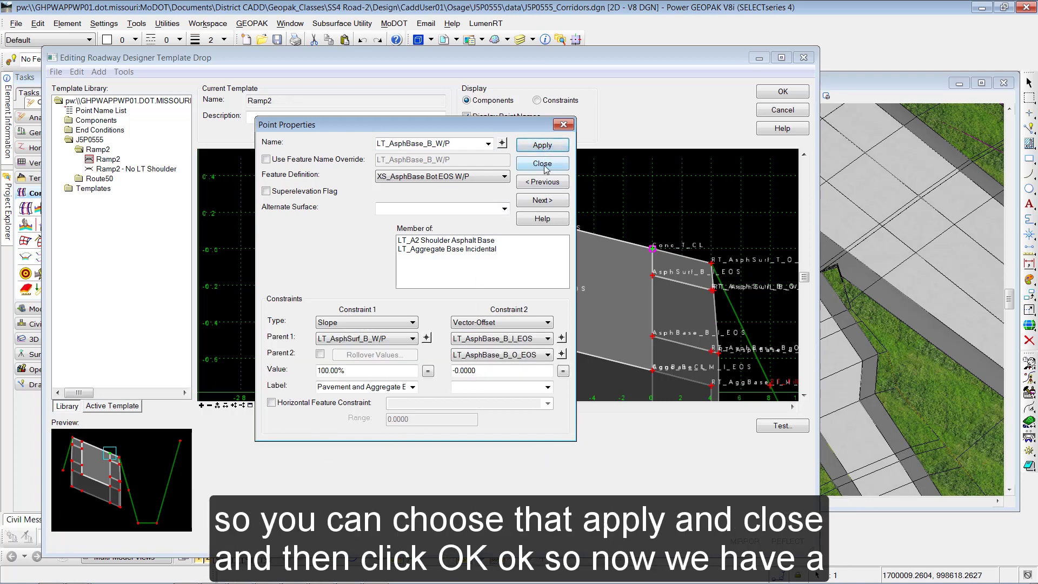
left_click(544, 164)
left_click(781, 93)
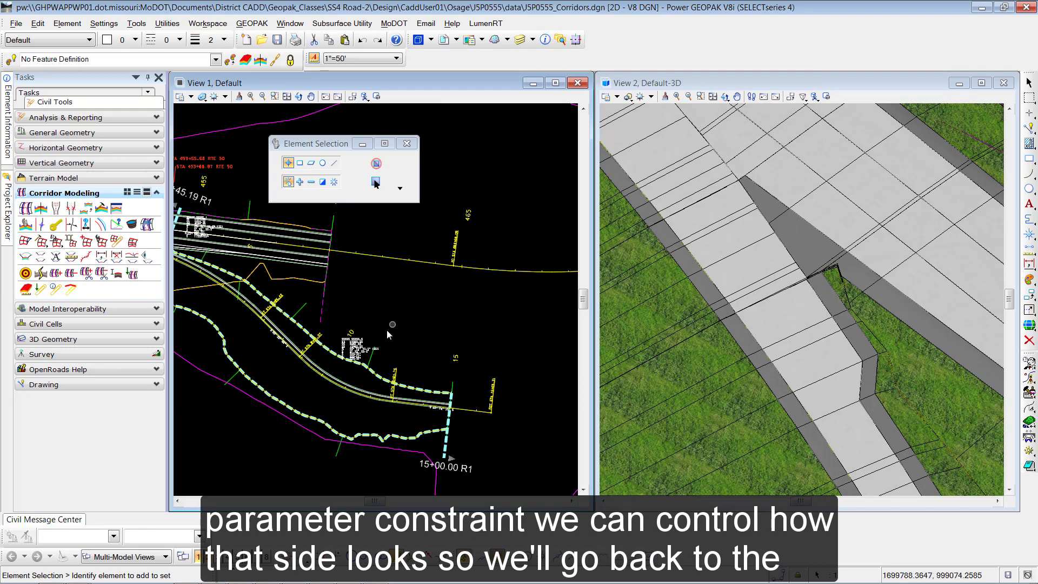
- Create a parametric constraint on the Ramp2 corridor and set its start station to 2+43
left_click(231, 383)
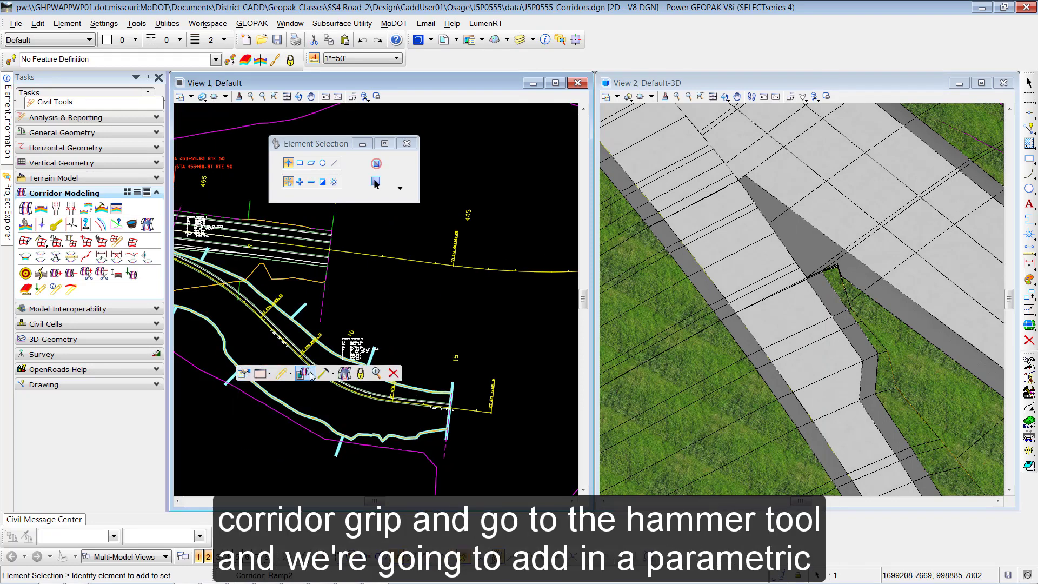
mouse_move(323, 374)
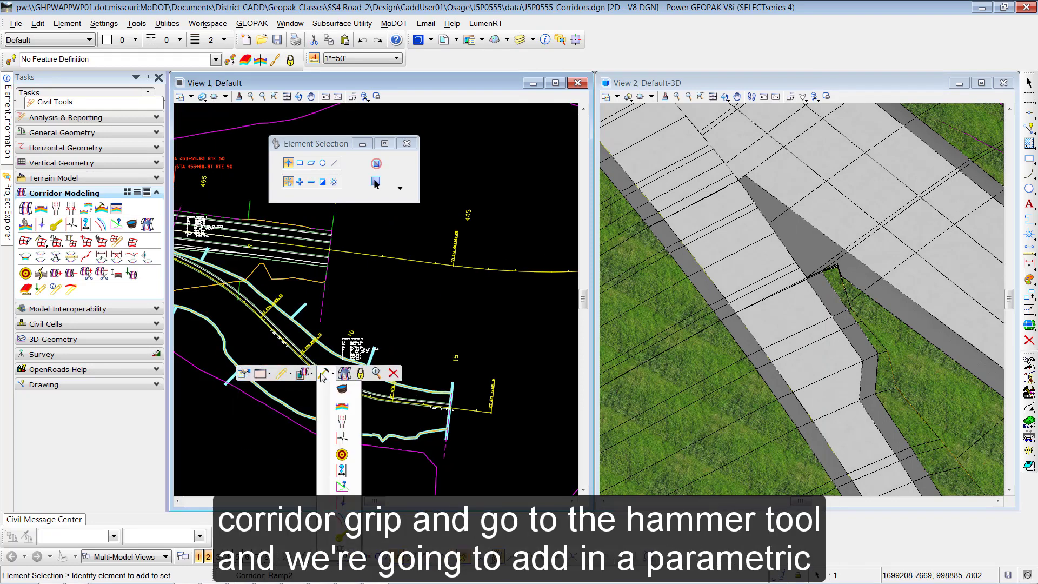
left_click(342, 471)
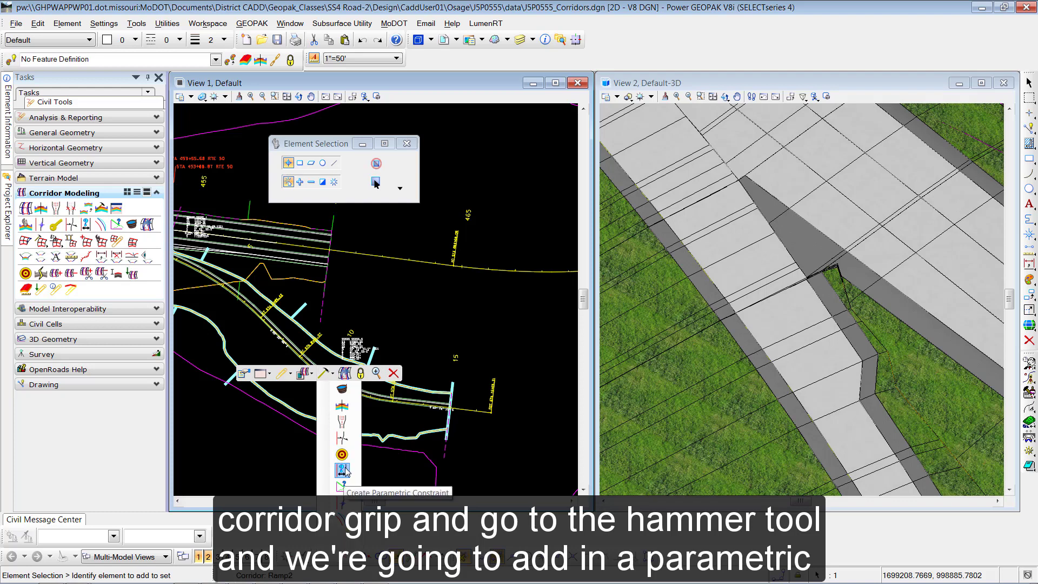
left_click_drag(381, 173, 332, 170)
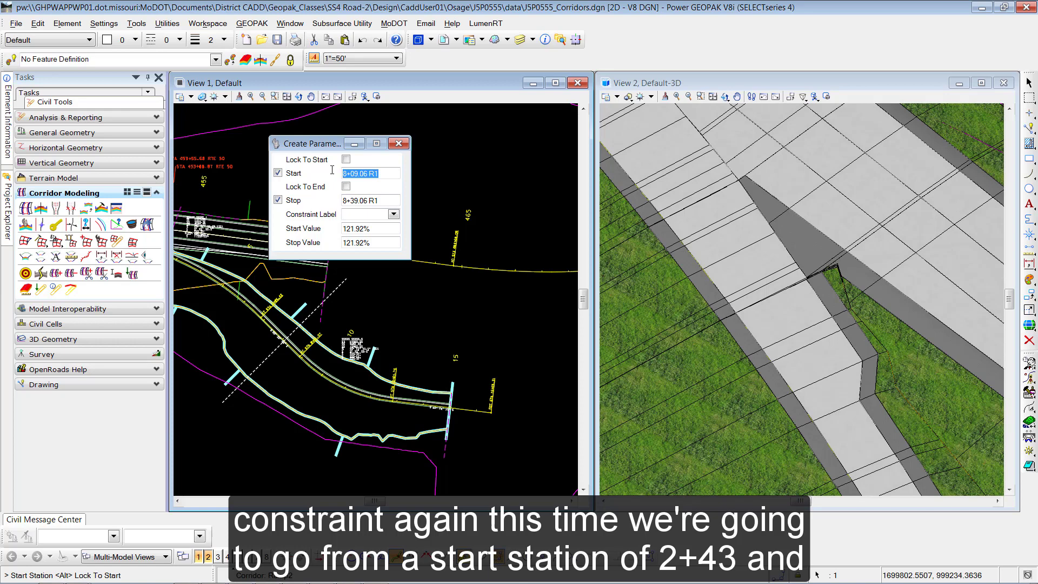
type("2+43")
key("Return")
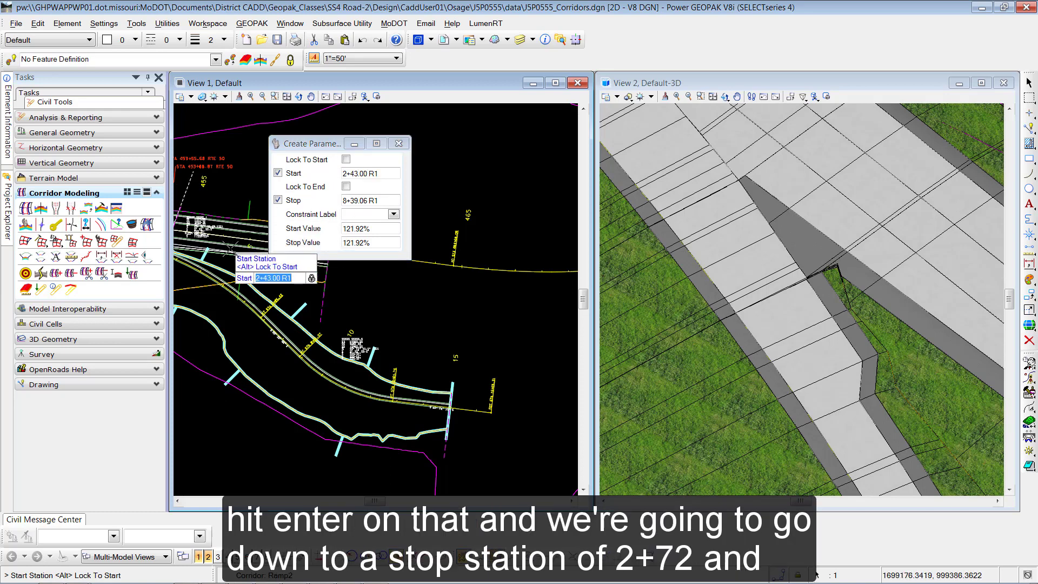
- Set the parametric constraint's stop station to 2+72 and accept the station range
scroll(332, 295, "up", 4)
middle_click_drag(372, 303, 341, 325)
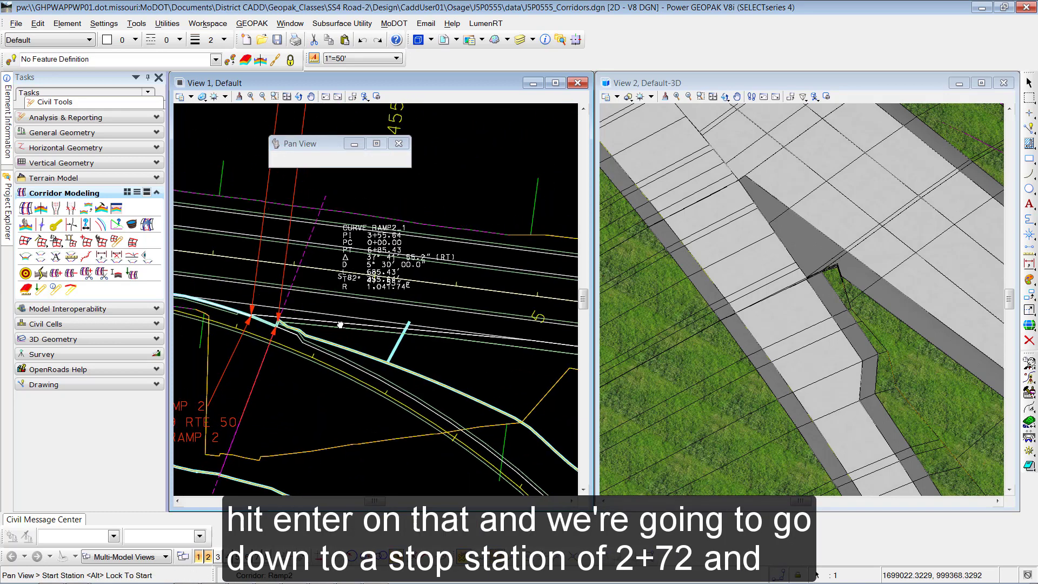
left_click_drag(377, 201, 320, 202)
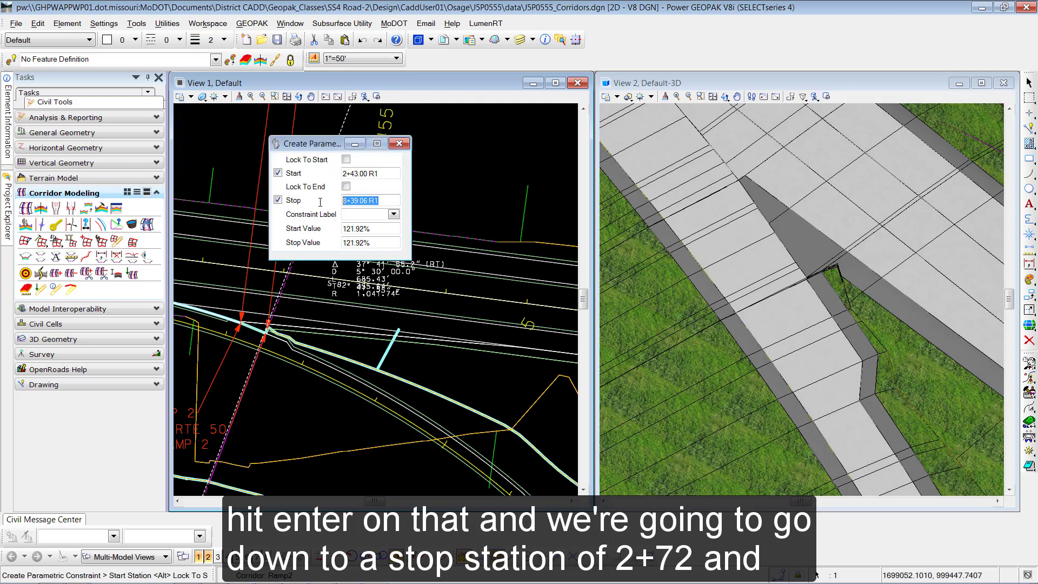
type("2+72")
key("Return")
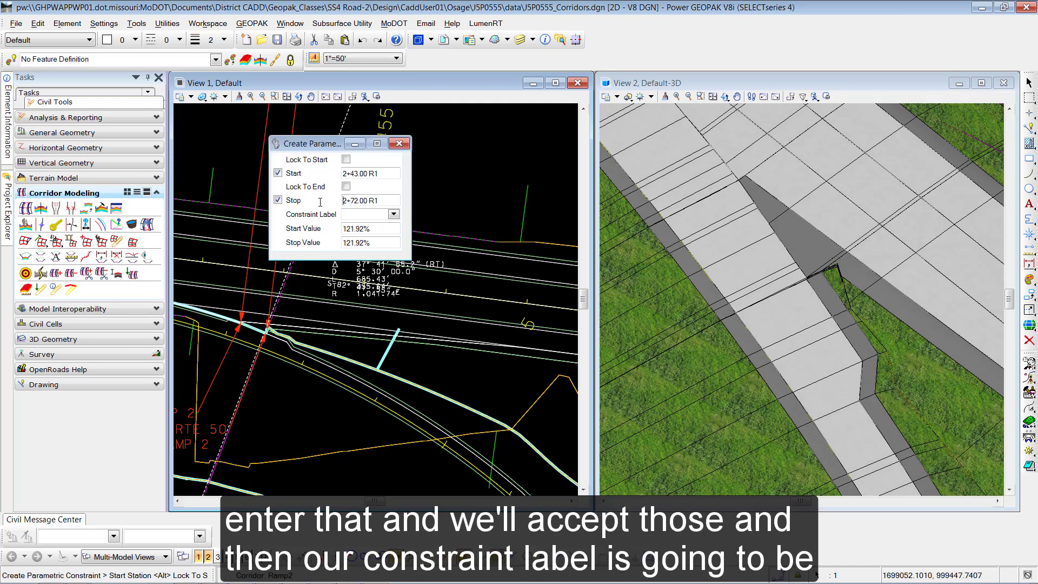
left_click(471, 185)
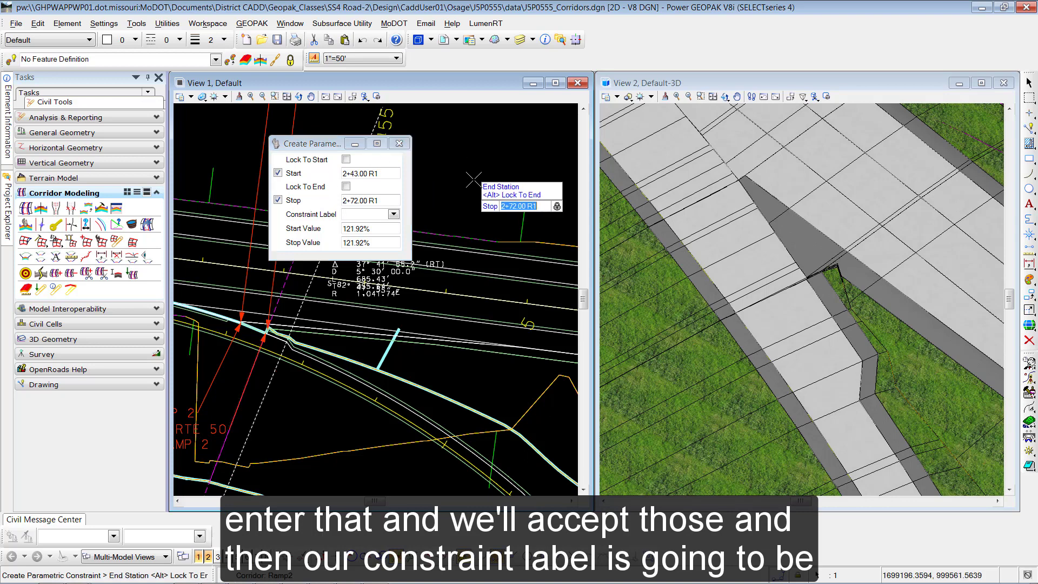
left_click(473, 186)
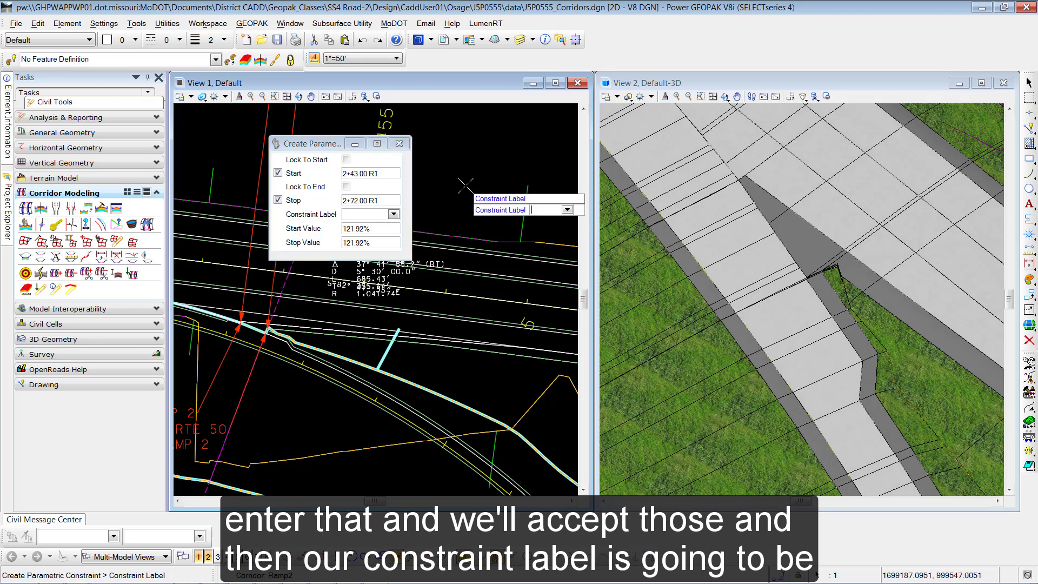
- Assign the Pavement and Aggregate Edge Slope label to the constraint, set its start and stop values to 1000%, and accept it
left_click(394, 214)
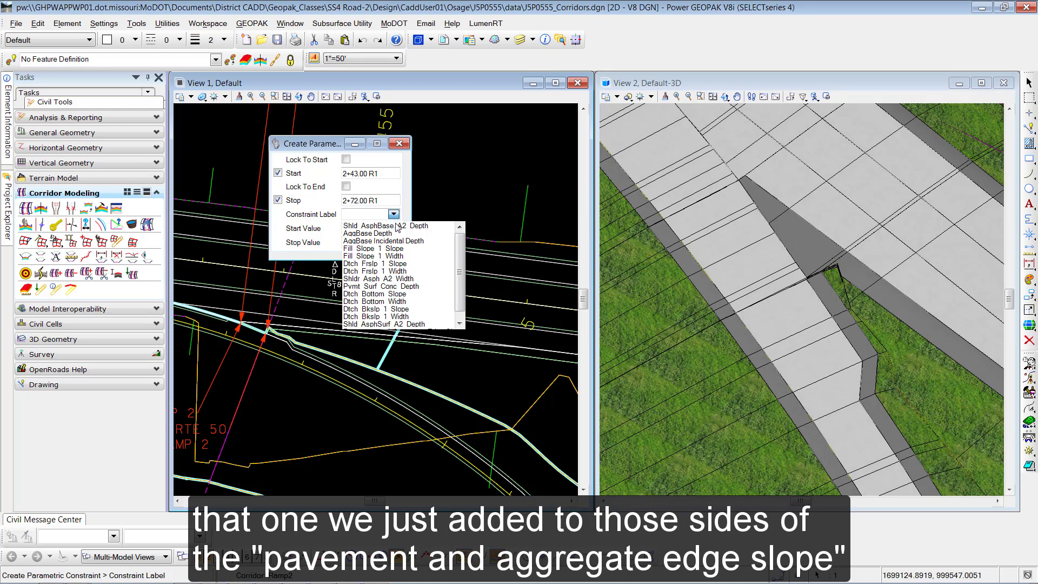
scroll(413, 276, "down", 1)
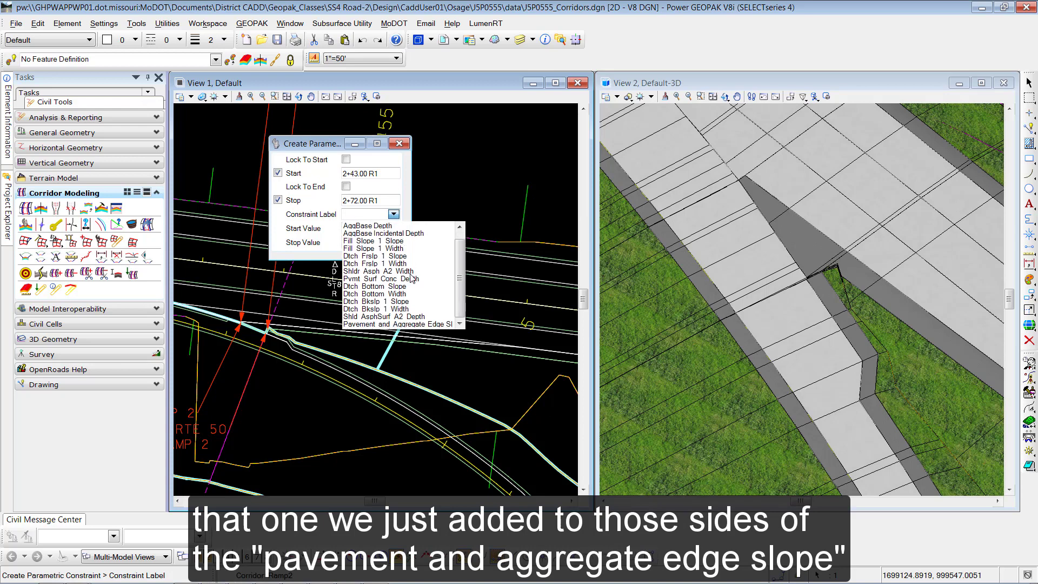
left_click(410, 324)
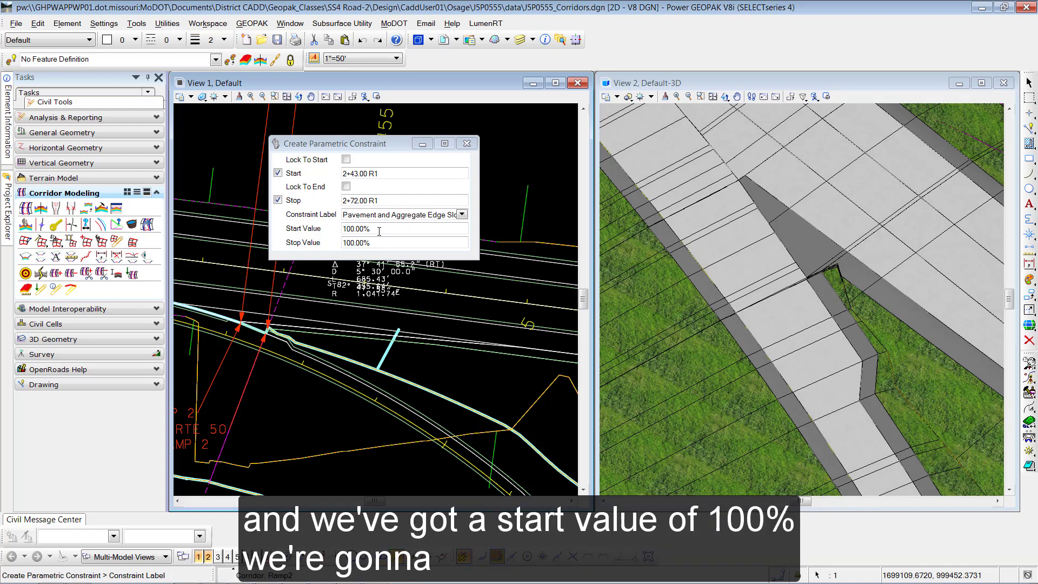
left_click_drag(379, 231, 334, 236)
left_click(347, 228)
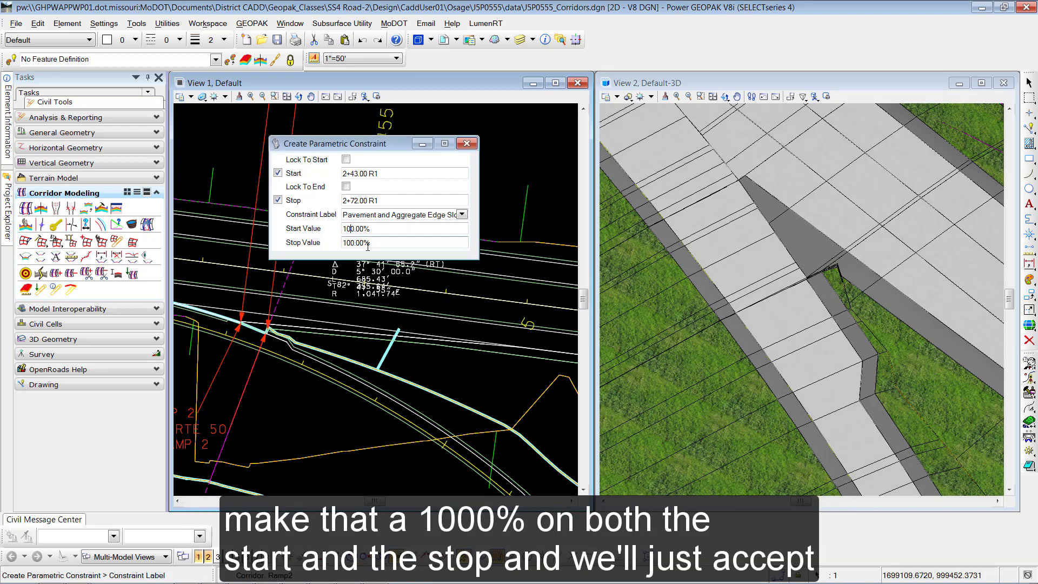
type("0")
left_click(350, 242)
type("0")
left_click(511, 191)
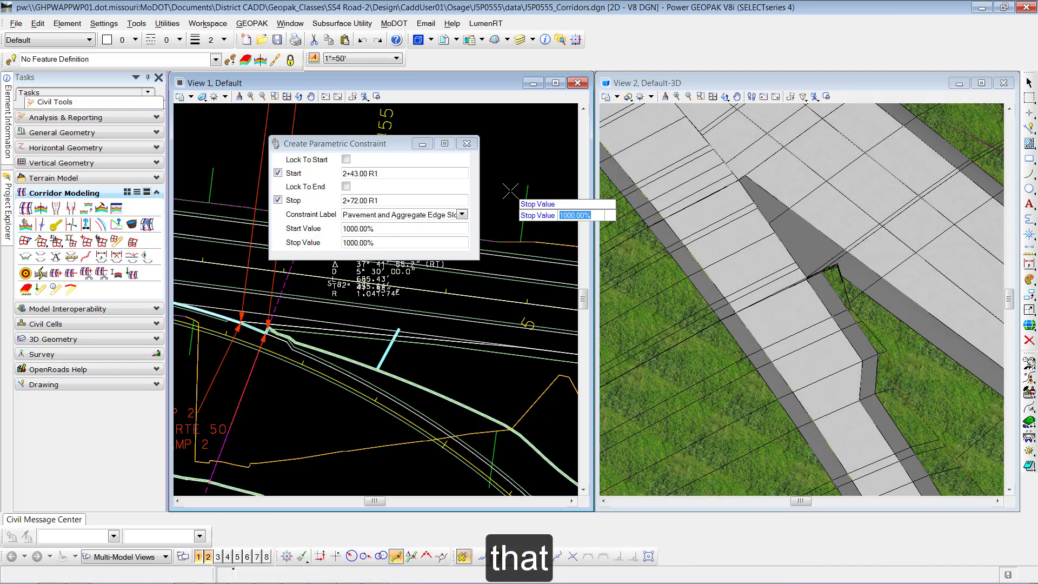
left_click(510, 191)
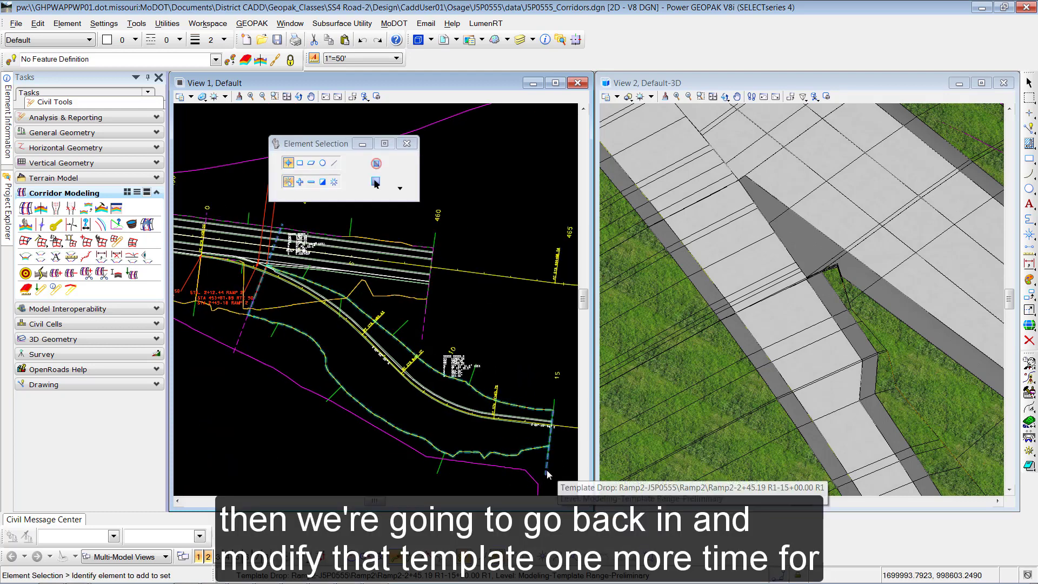
- Edit the Ramp2 template drop ending at 15+00.00 R1, setting point LT_Conc_T_EOP's horizontal constraint to -18, and accept the changes
left_click(548, 472)
left_click(576, 464)
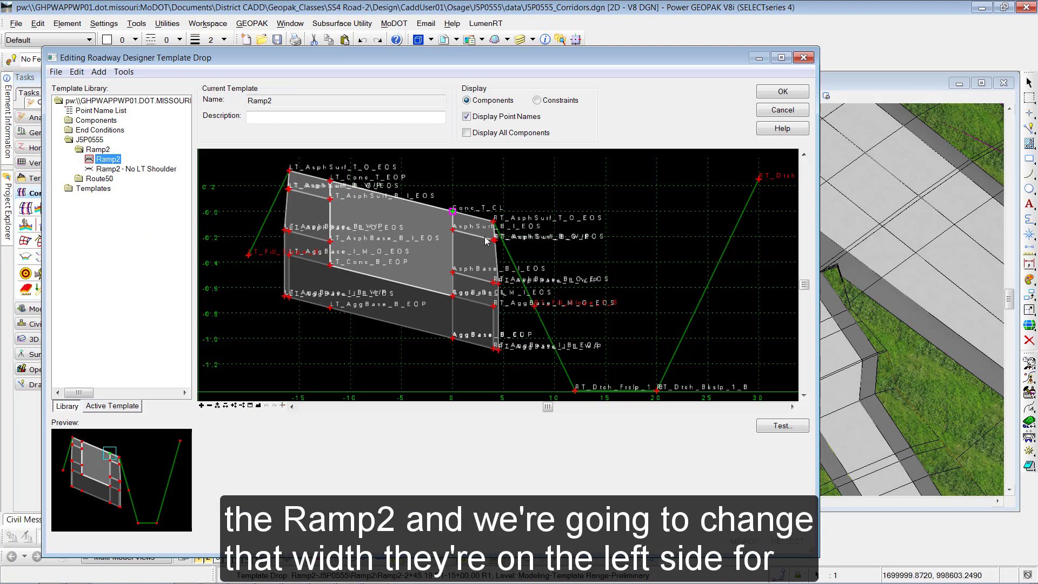
mouse_move(333, 185)
double_click(333, 185)
left_click_drag(458, 370, 467, 371)
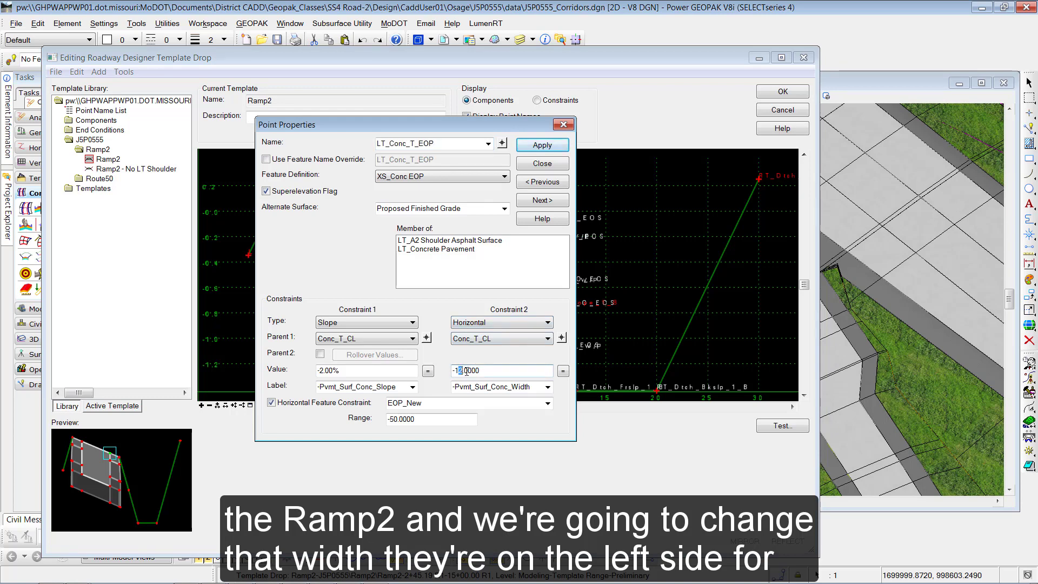
type("8")
left_click(542, 145)
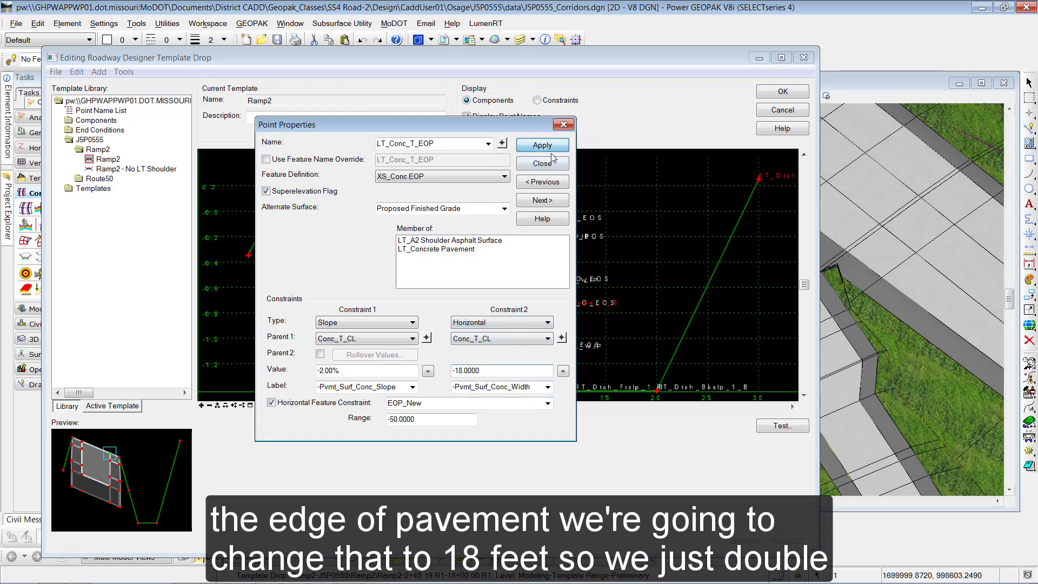
left_click(542, 164)
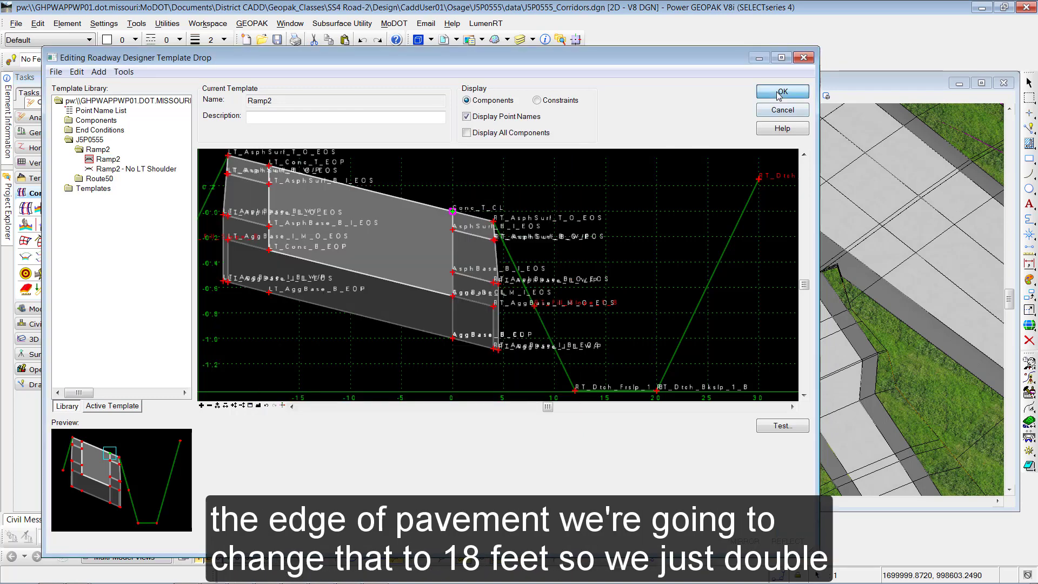
left_click(782, 92)
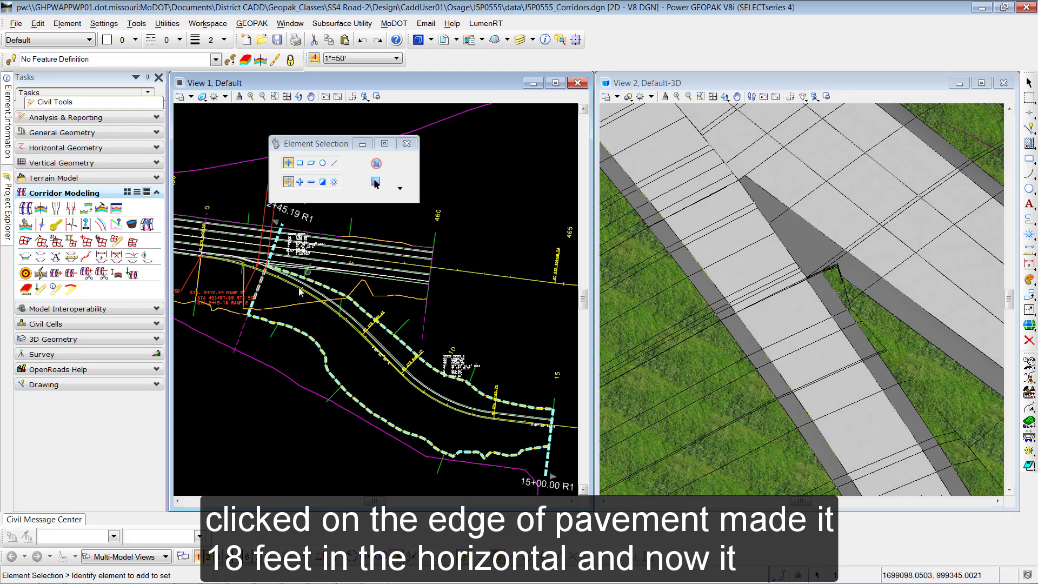
- Add a key station at 2+45.17 to the Ramp2 corridor
left_click(320, 337)
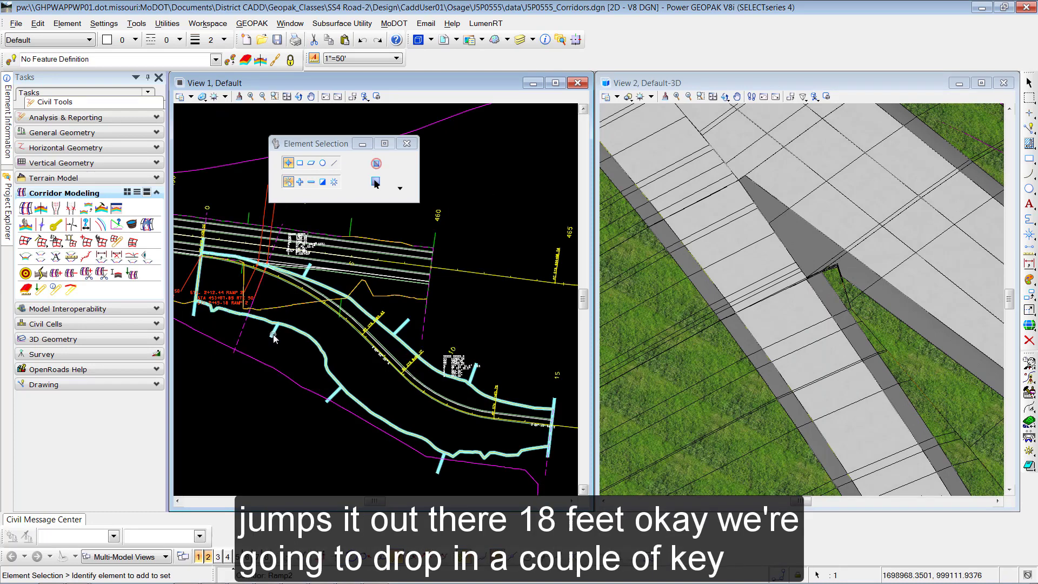
left_click(368, 328)
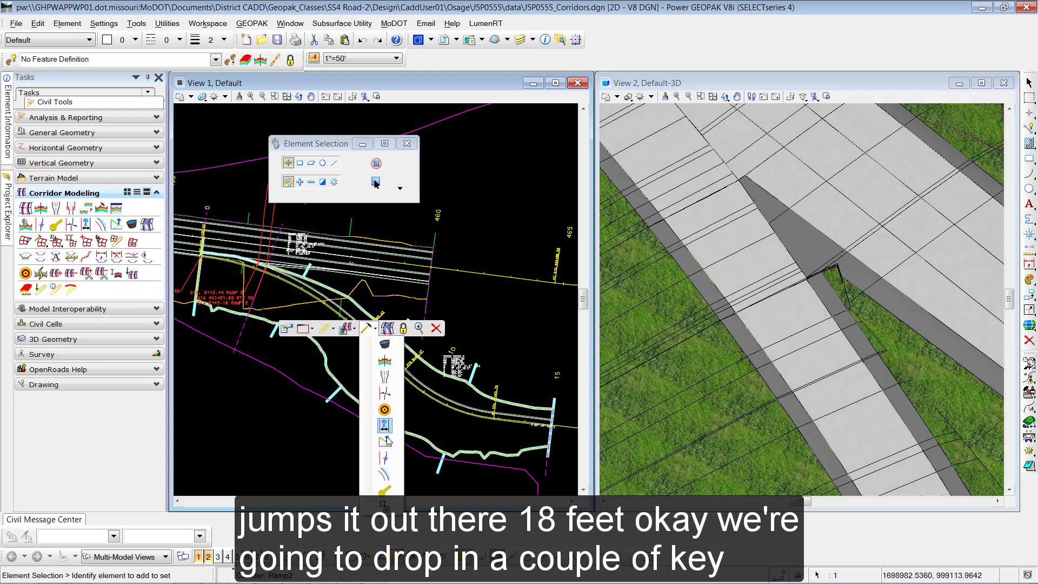
left_click(385, 489)
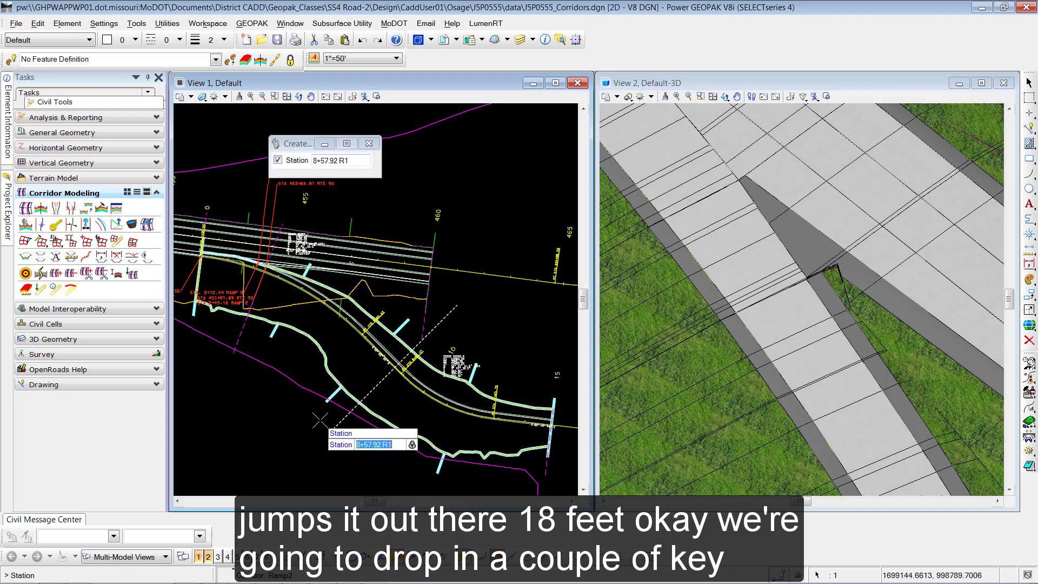
type("2+45.17")
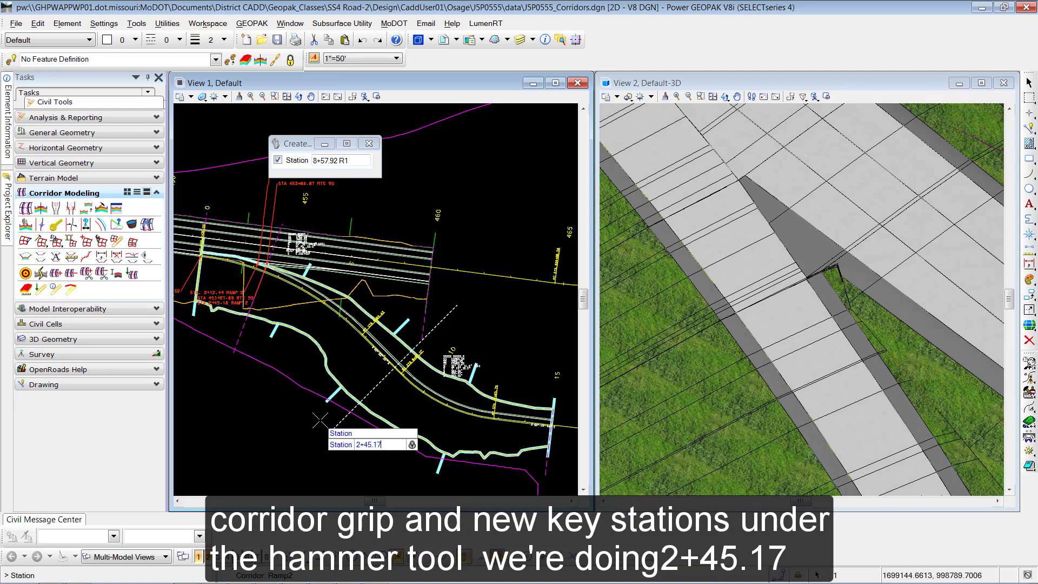
key("Return")
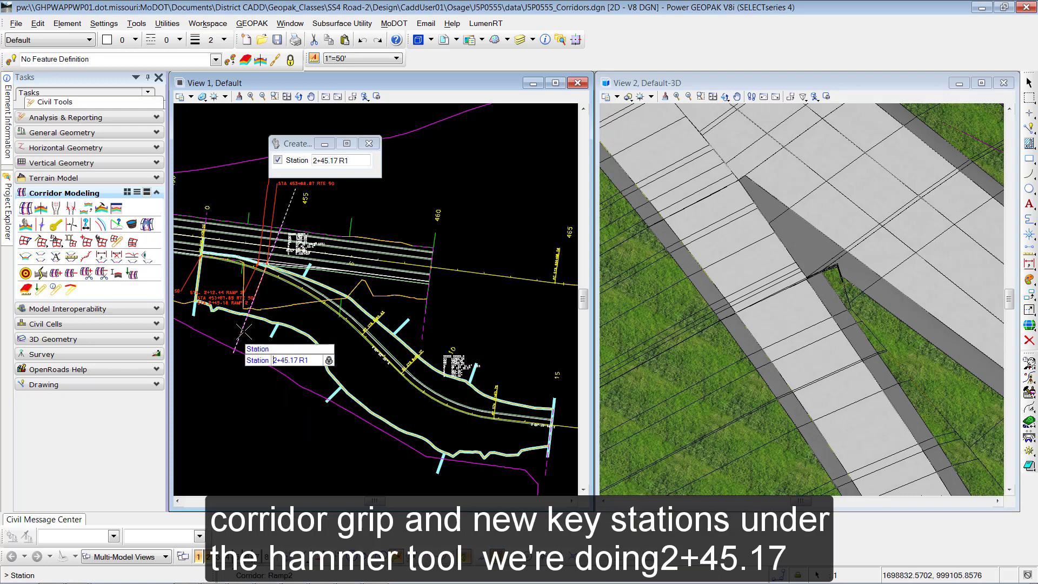
scroll(243, 314, "up", 2)
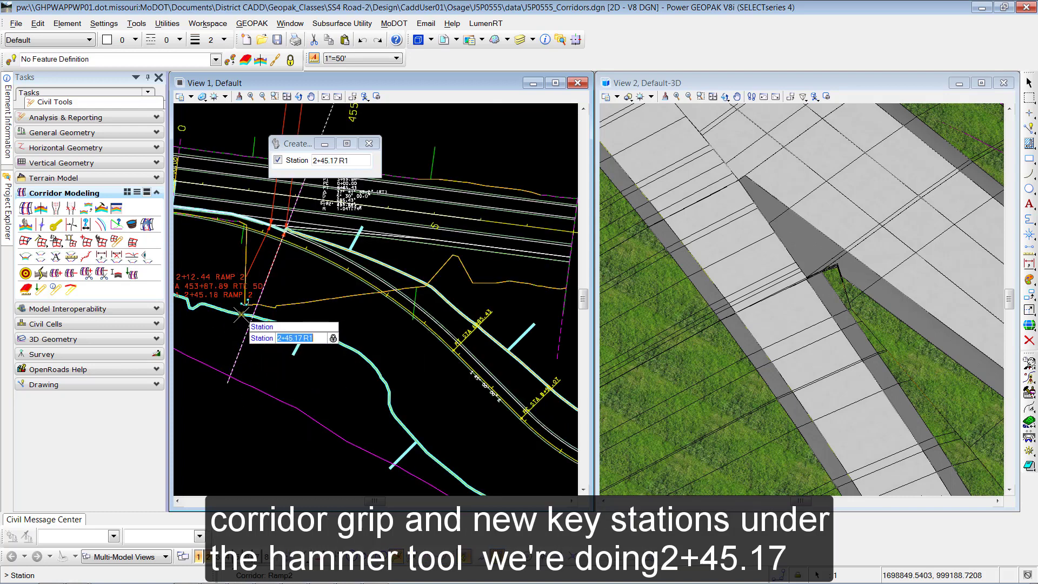
left_click(293, 283)
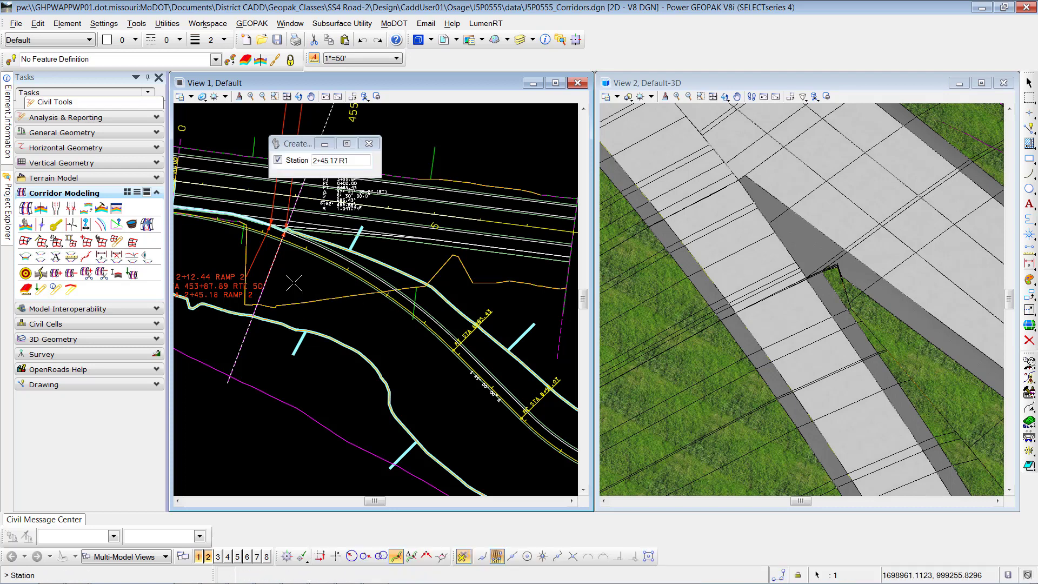
key("Escape")
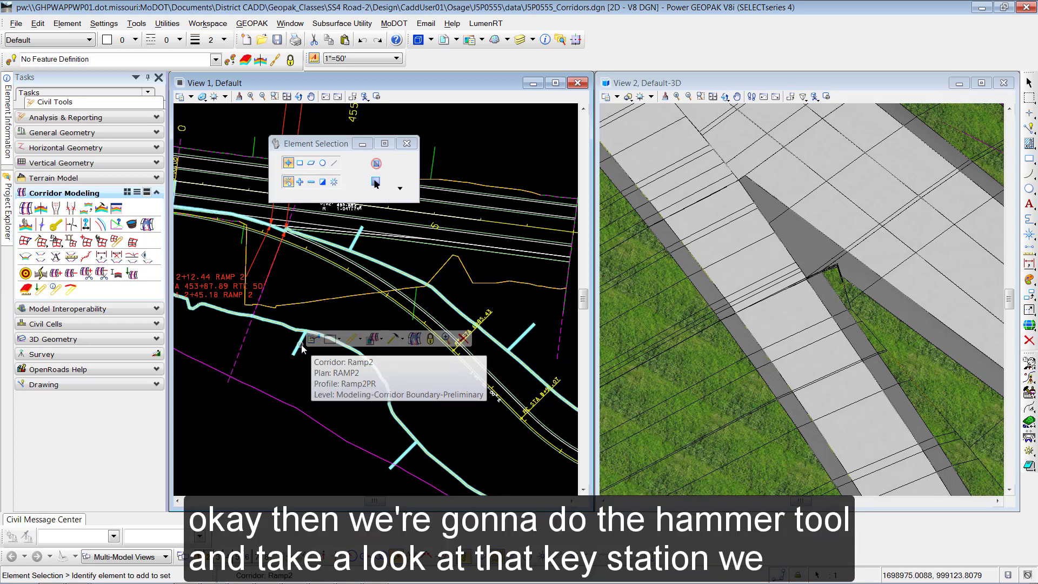
- Open the Ramp2 corridor objects and review the parametric constraint, the key station and the Draw to Mainline EOP point control
mouse_move(298, 329)
left_click(402, 339)
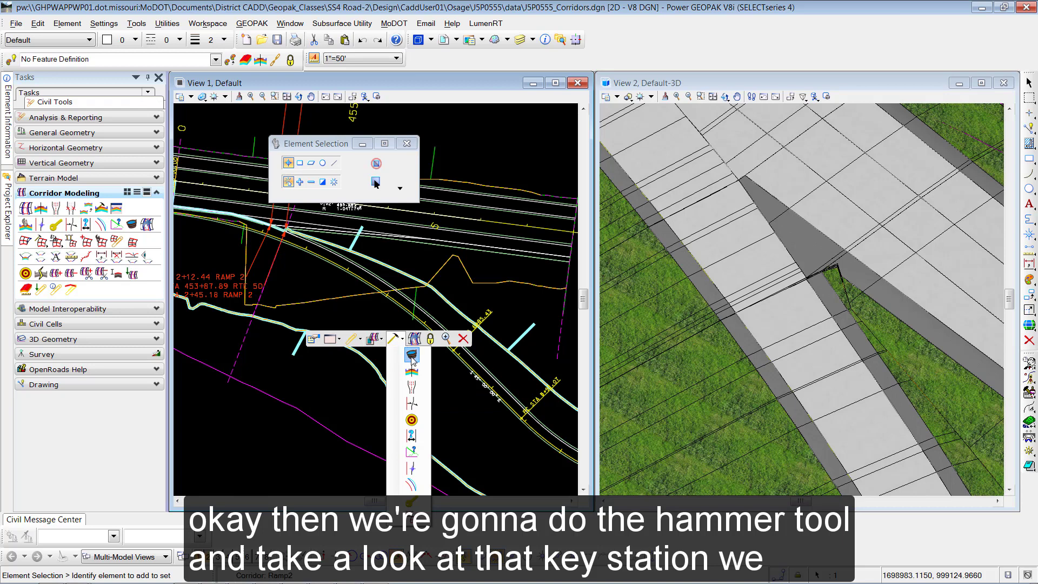
left_click(413, 356)
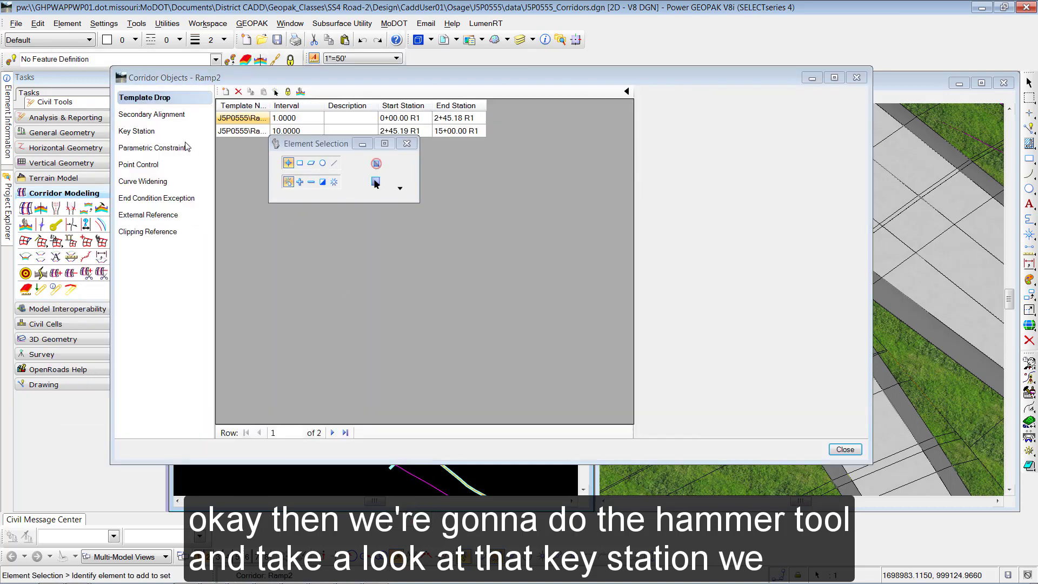
left_click(170, 150)
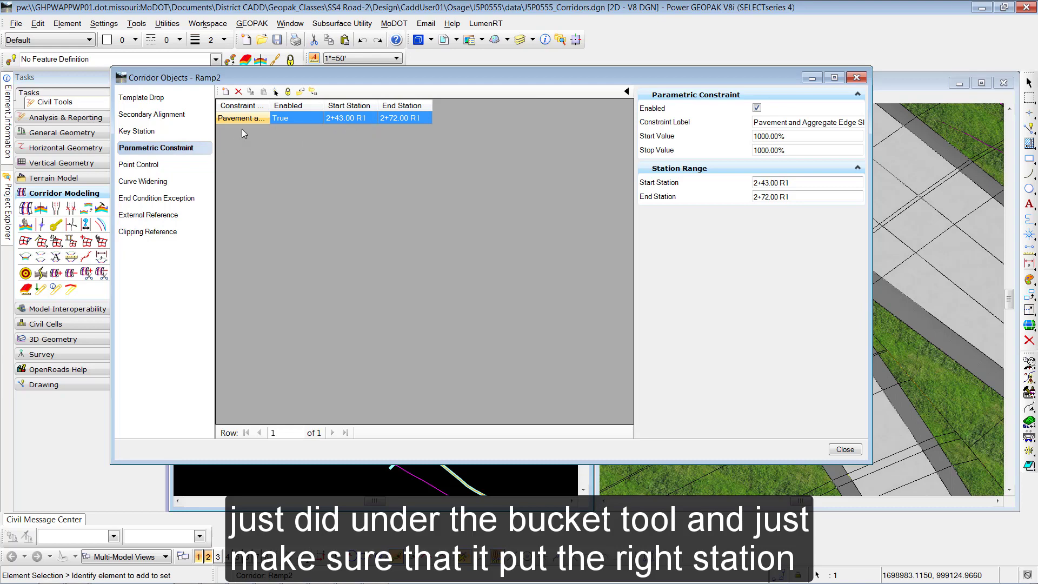
left_click(137, 134)
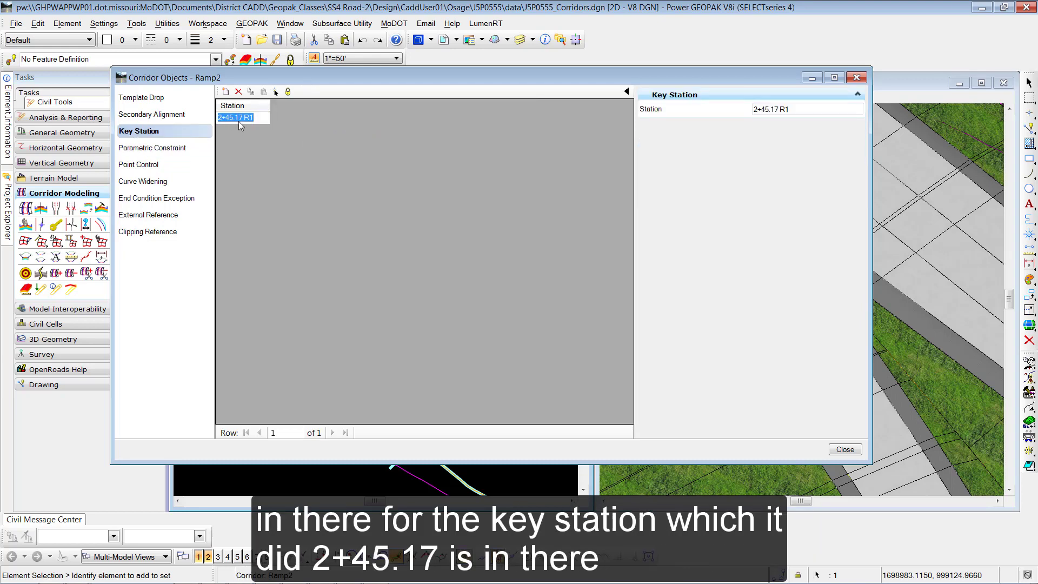
left_click(142, 164)
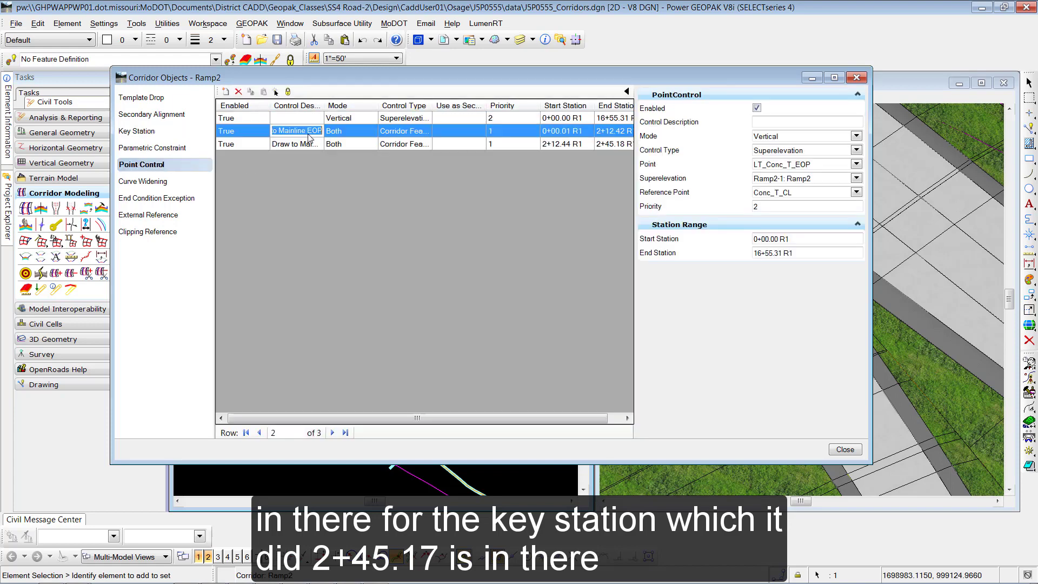
left_click(308, 130)
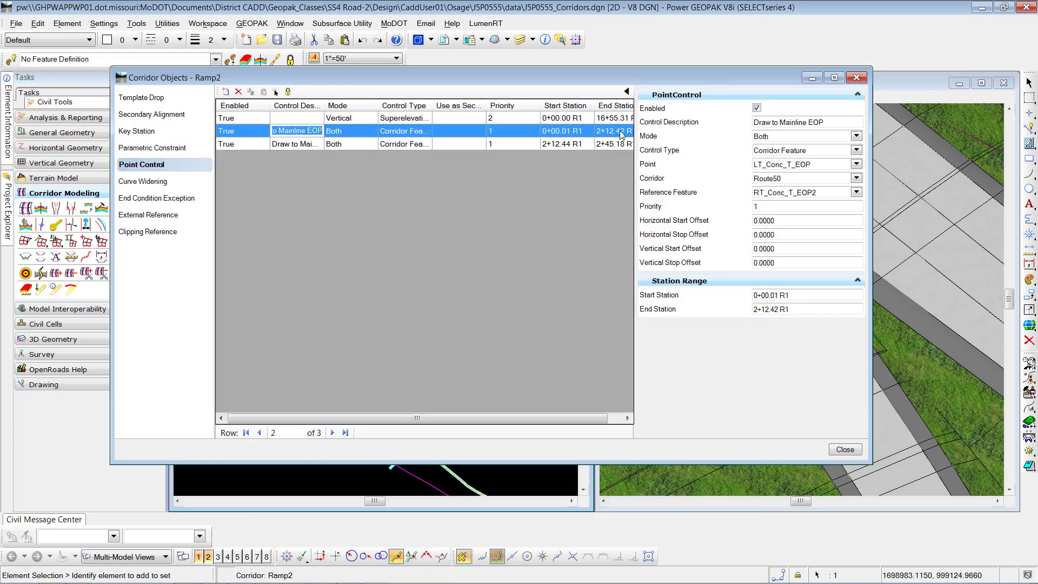
- Set the end station of Ramp2's Draw to Mainline EOS point control to 2+45.20 R1 and close the corridor objects
left_click(555, 144)
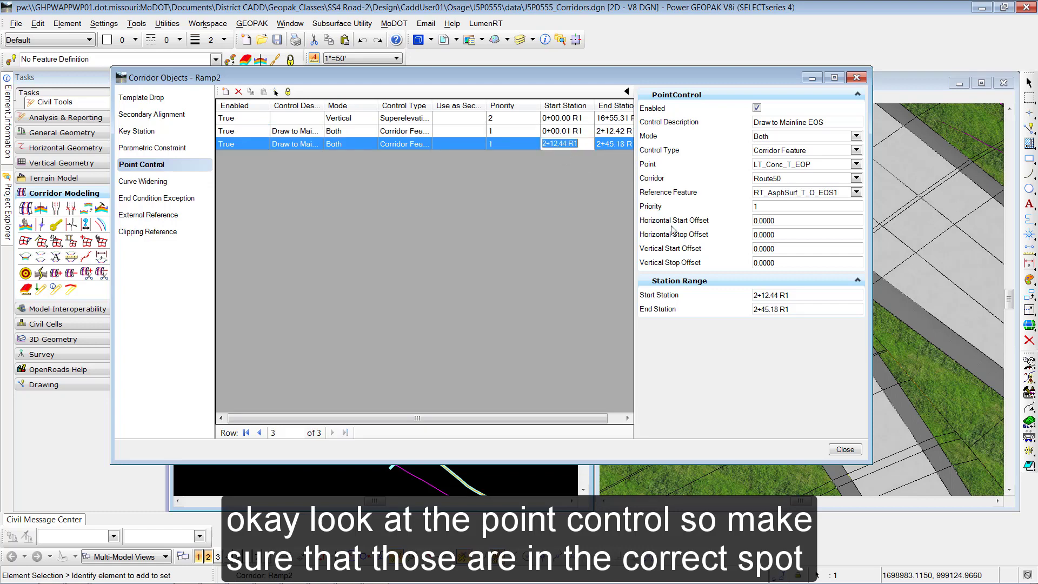
left_click(763, 295)
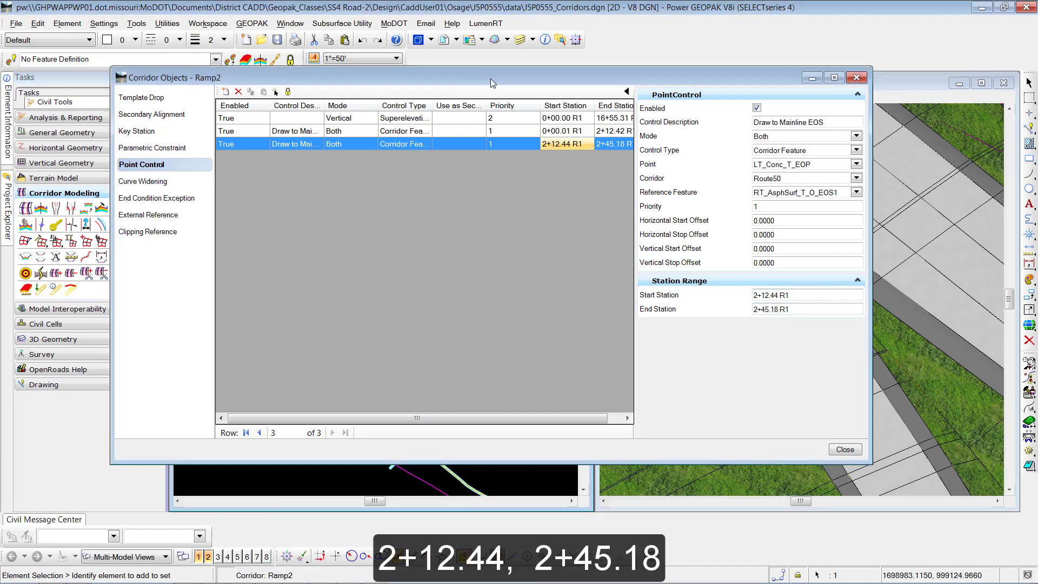
left_click_drag(489, 77, 365, 242)
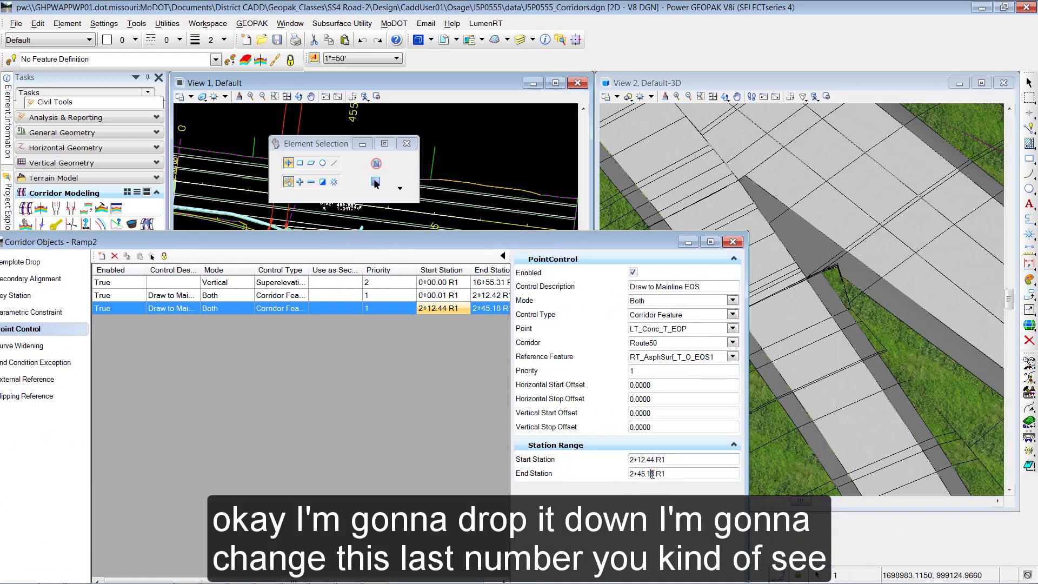
left_click_drag(650, 473, 649, 474)
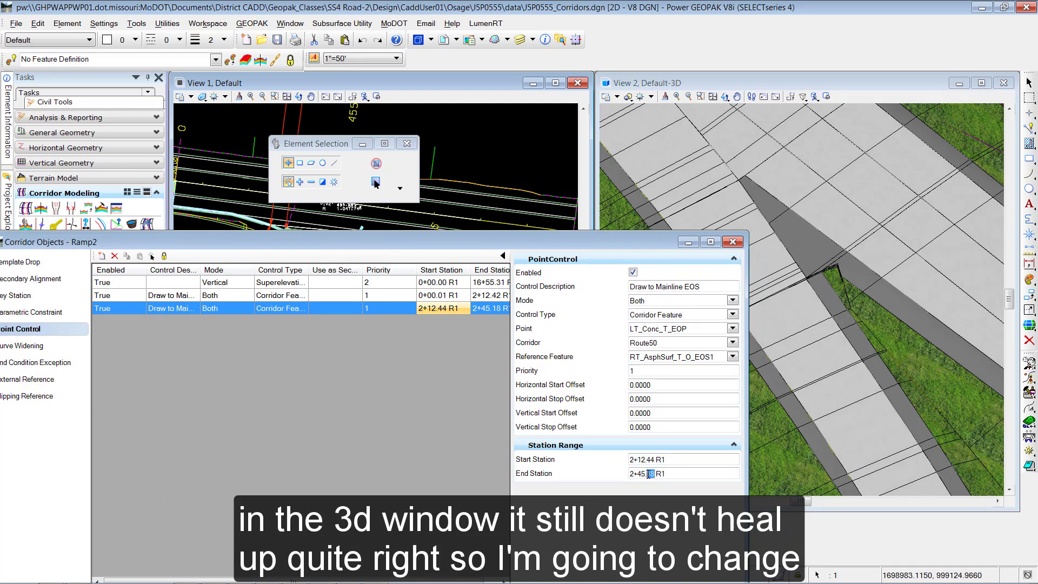
type("20")
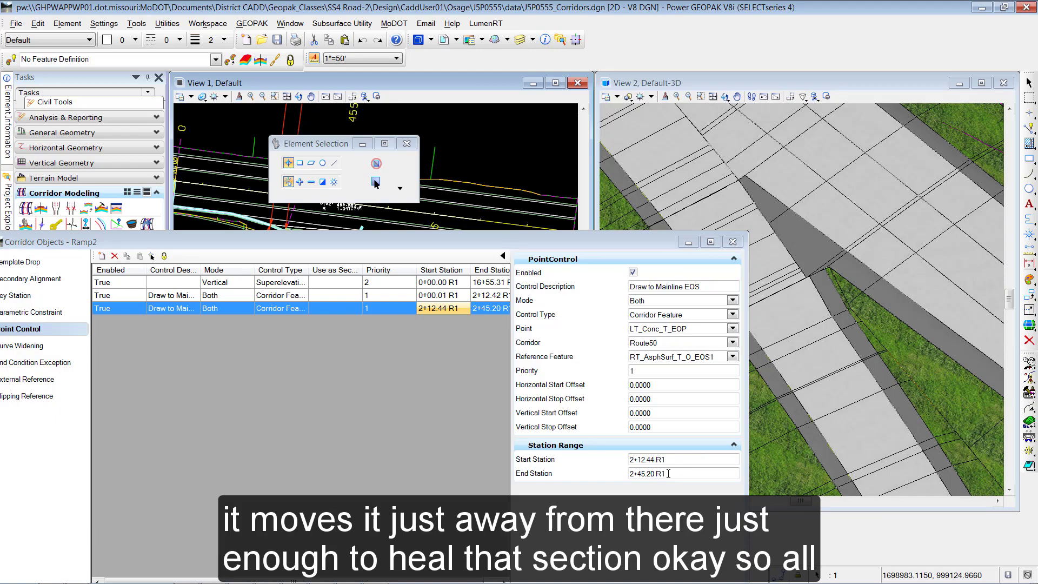
scroll(883, 225, "down", 5)
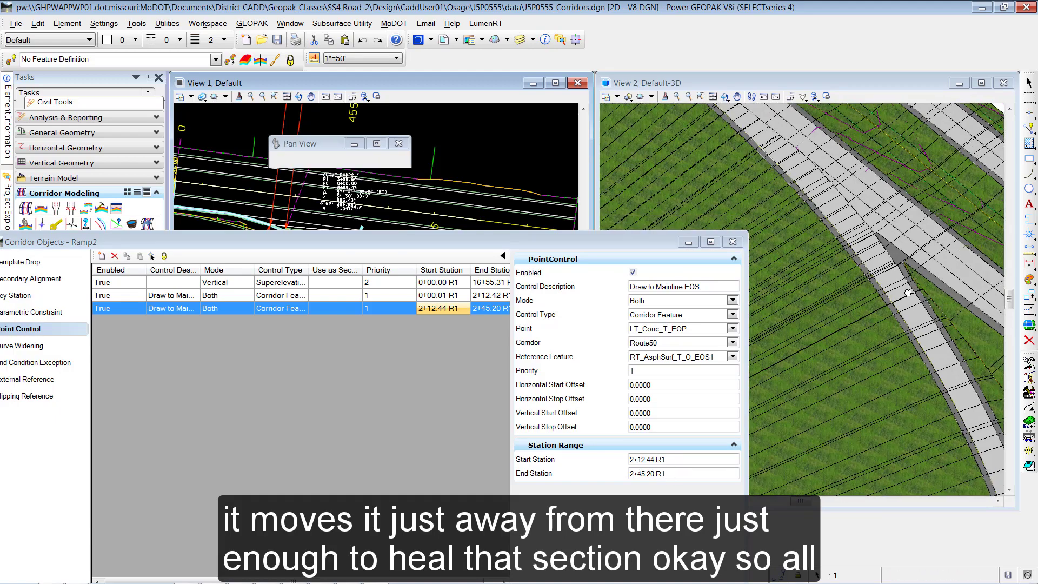
scroll(884, 224, "down", 2)
middle_click_drag(883, 224, 932, 269)
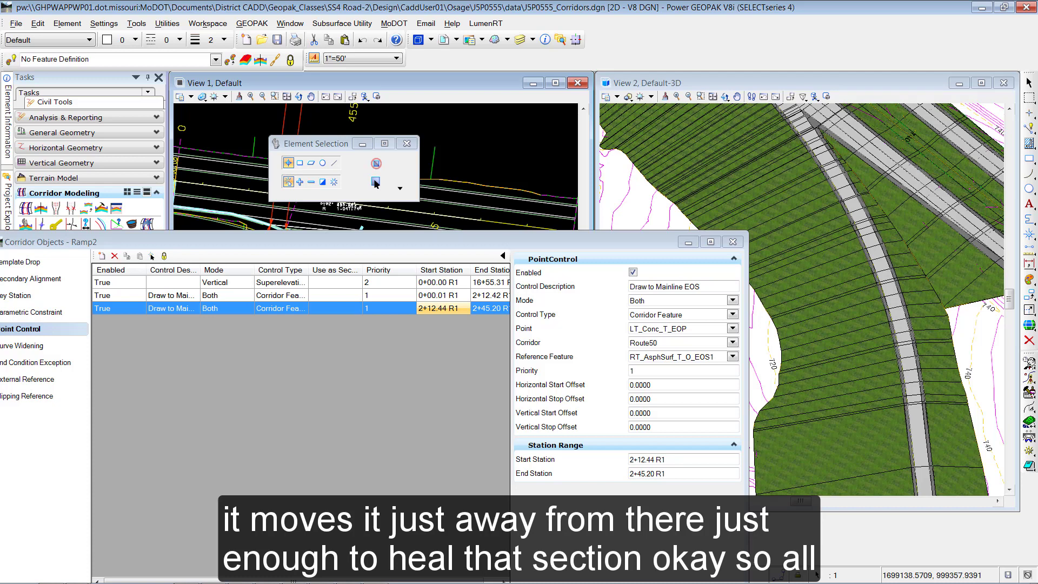
left_click(731, 243)
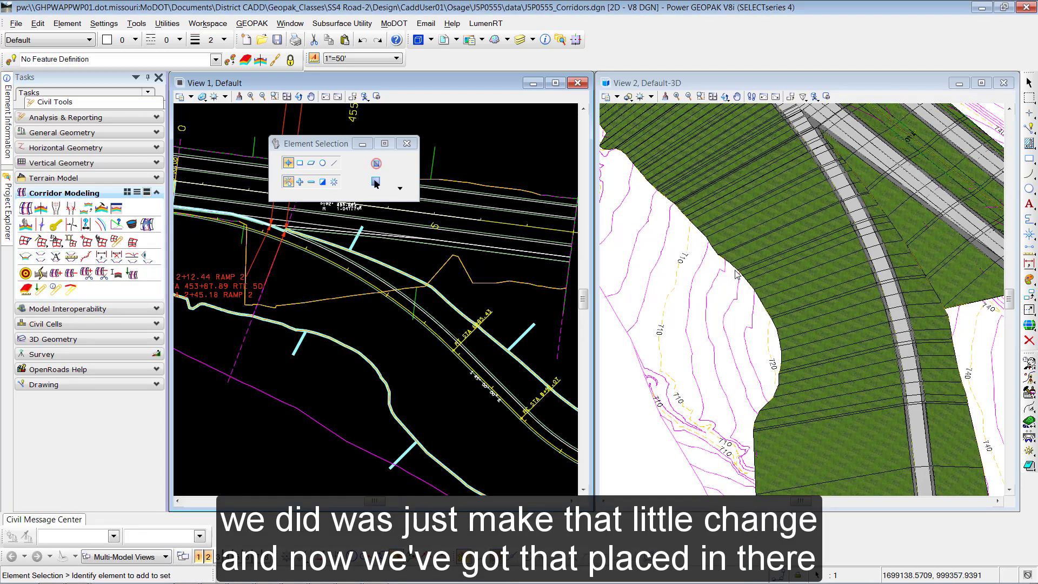
middle_click_drag(735, 274, 719, 366)
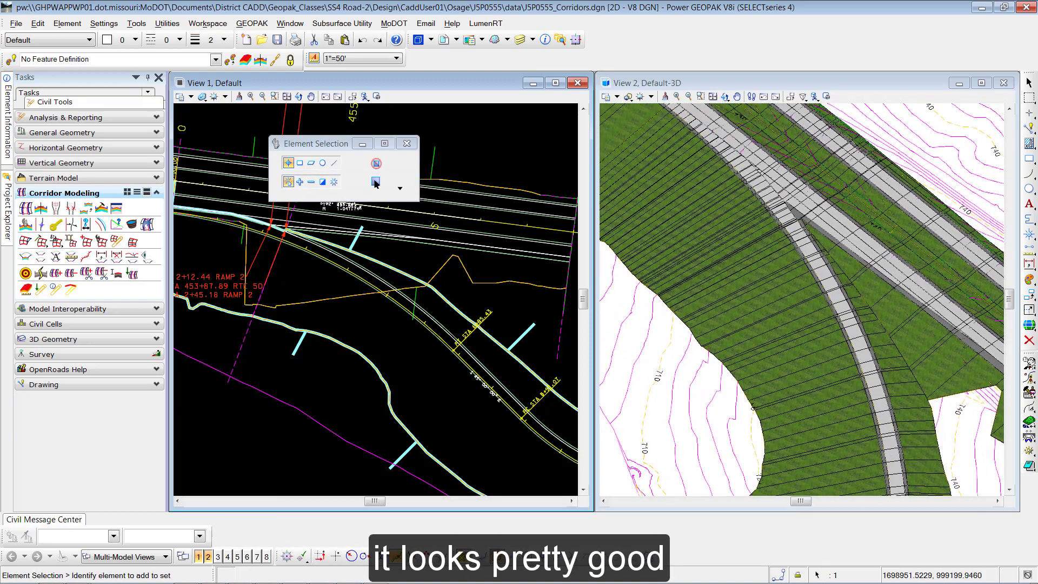